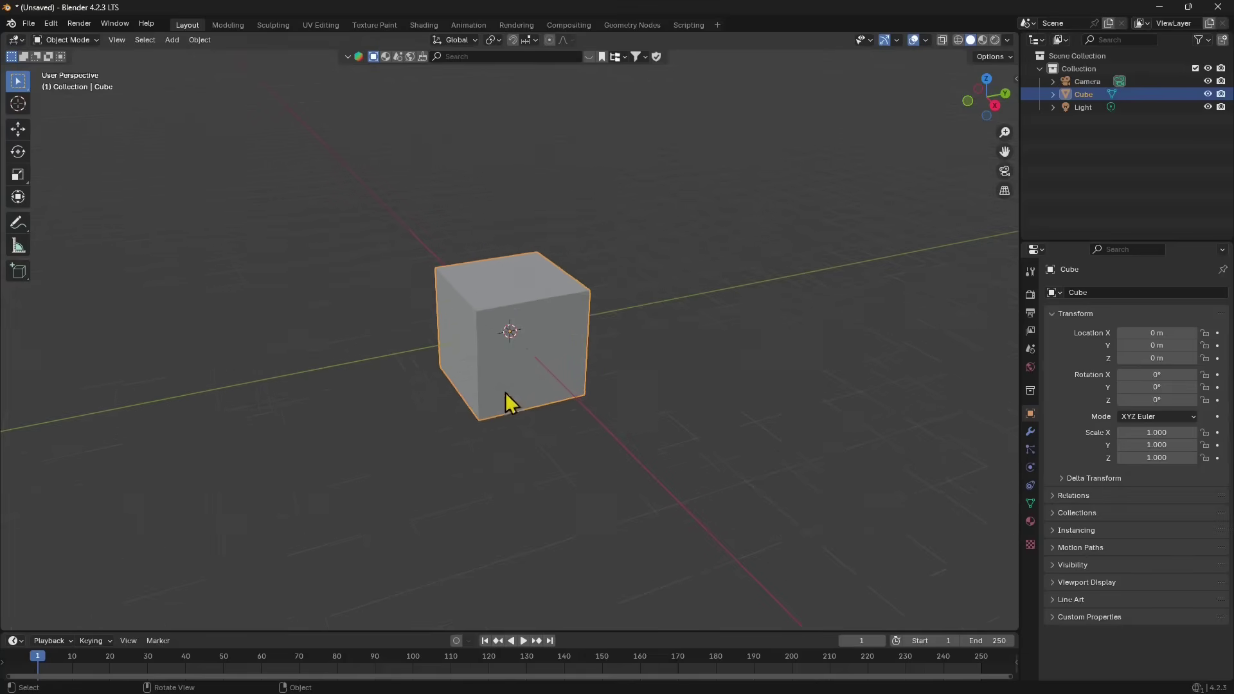
Use the Move tool to raise the default cube along Z to 1.0787 m.
middle_click_drag(504, 393, 541, 391)
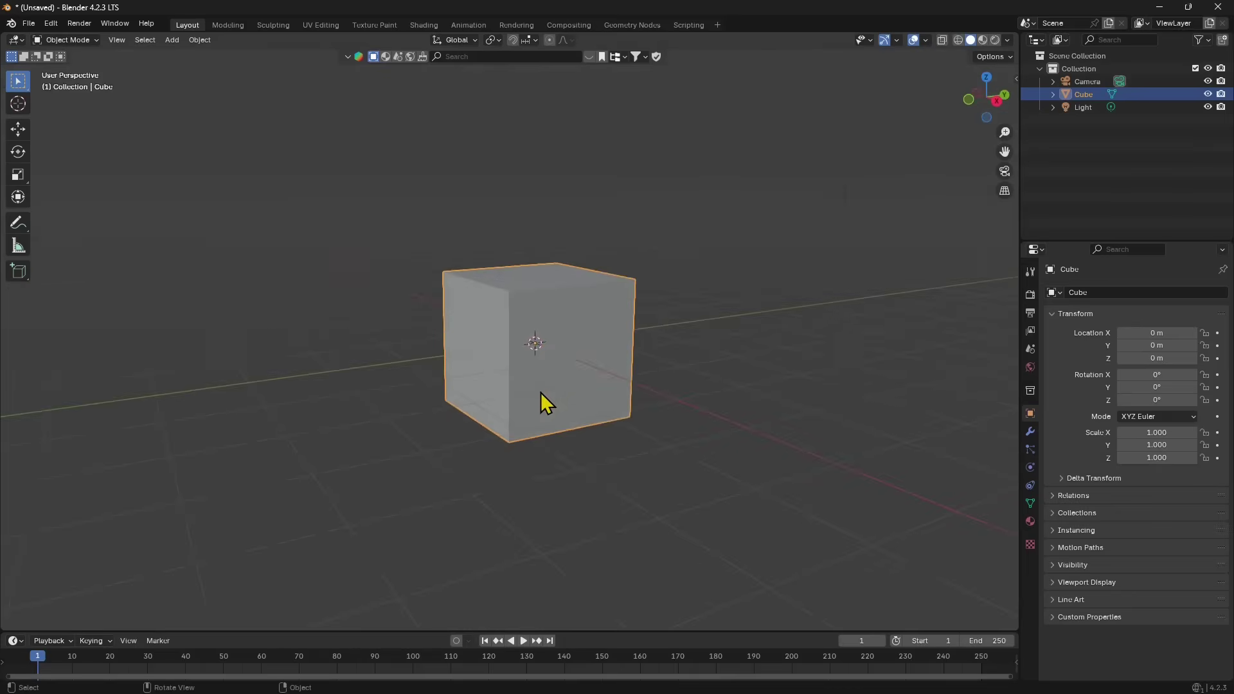
left_click(18, 131)
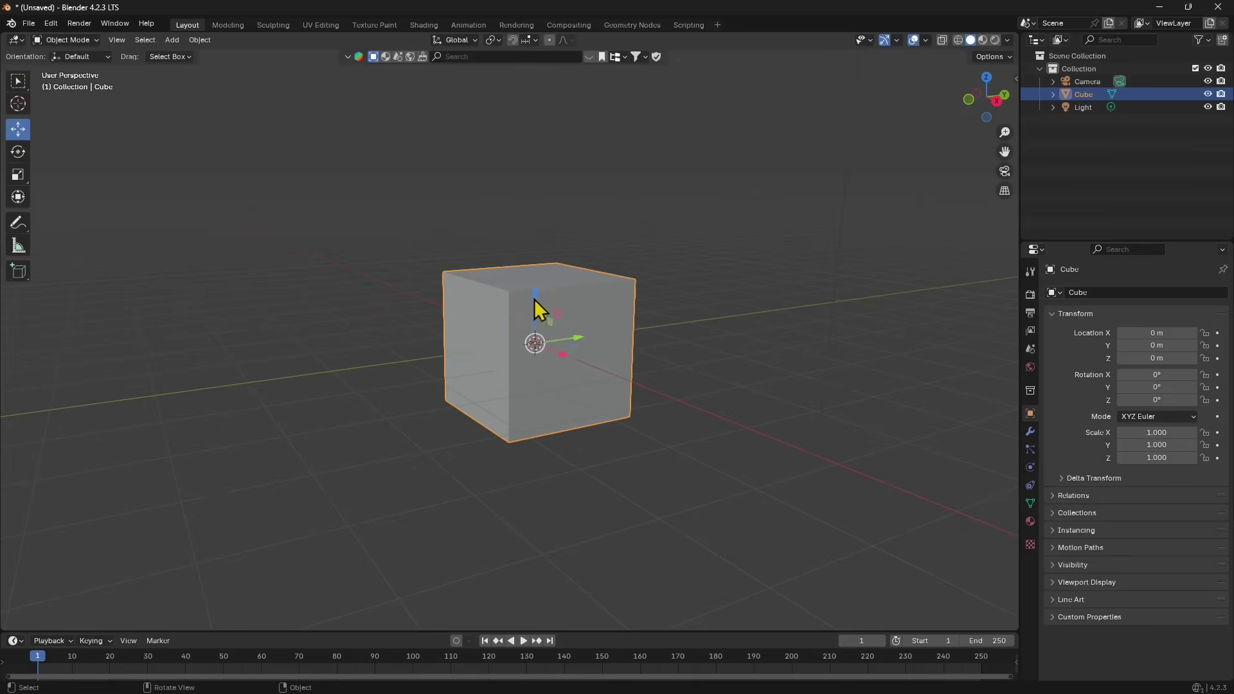
left_click_drag(534, 299, 555, 222)
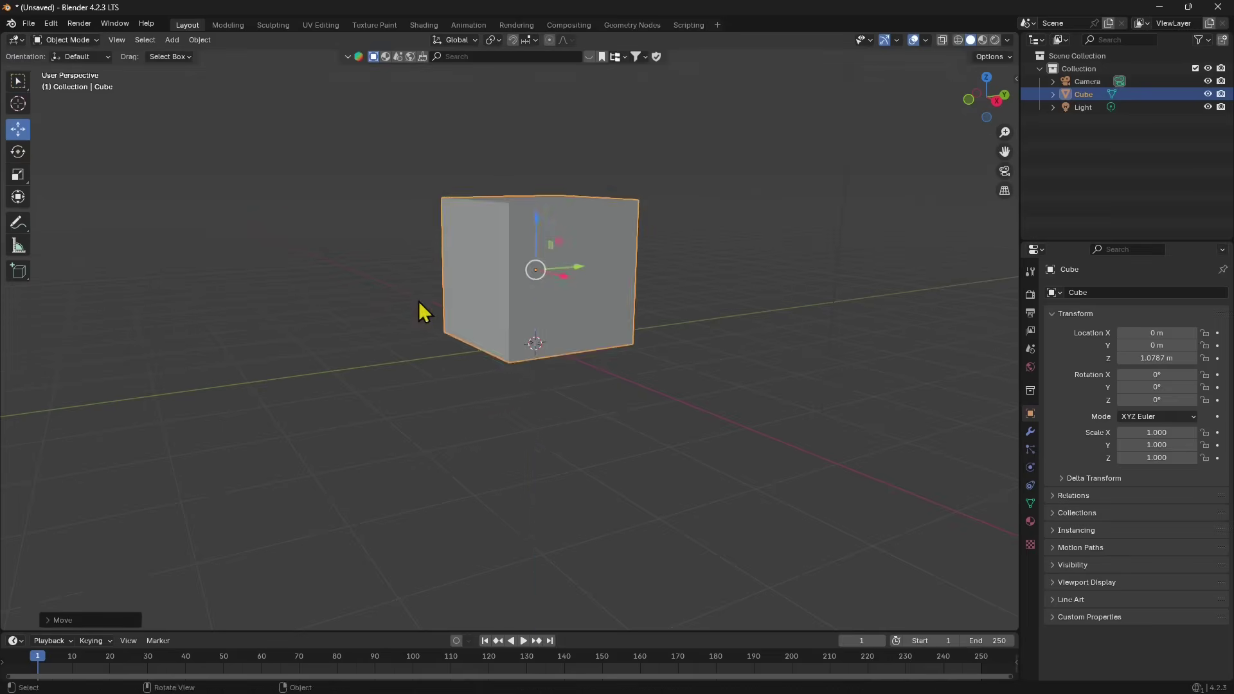
middle_click_drag(419, 302, 552, 307)
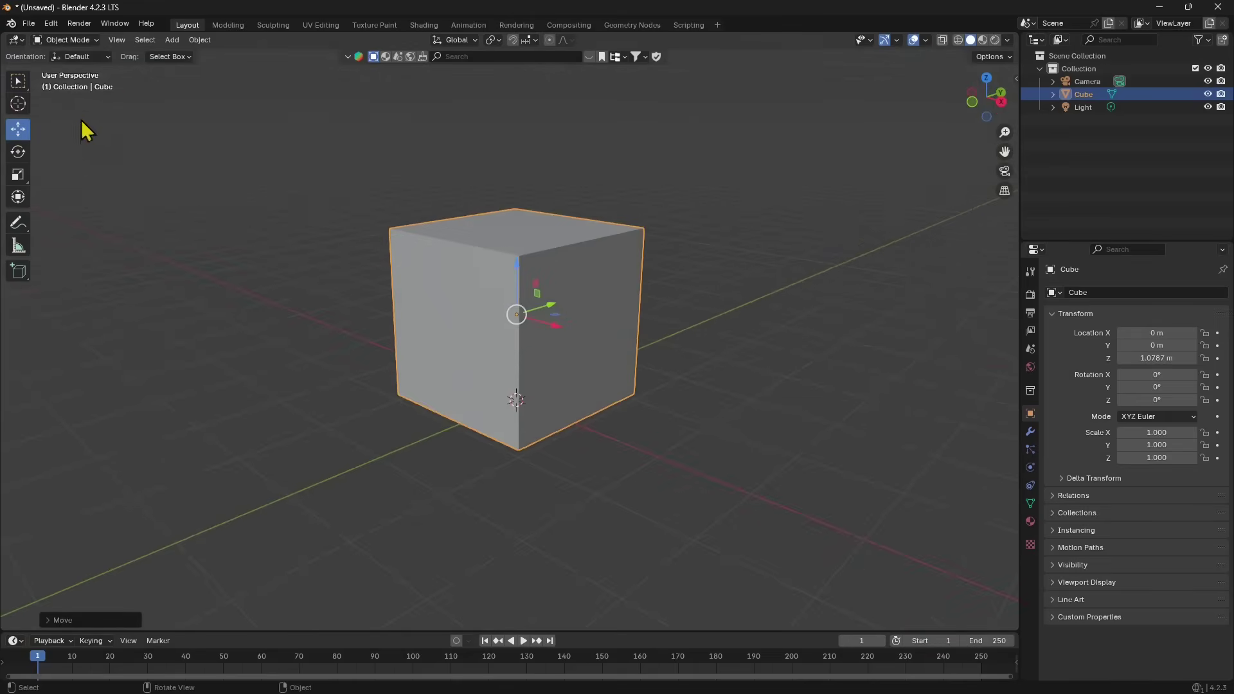
left_click(69, 42)
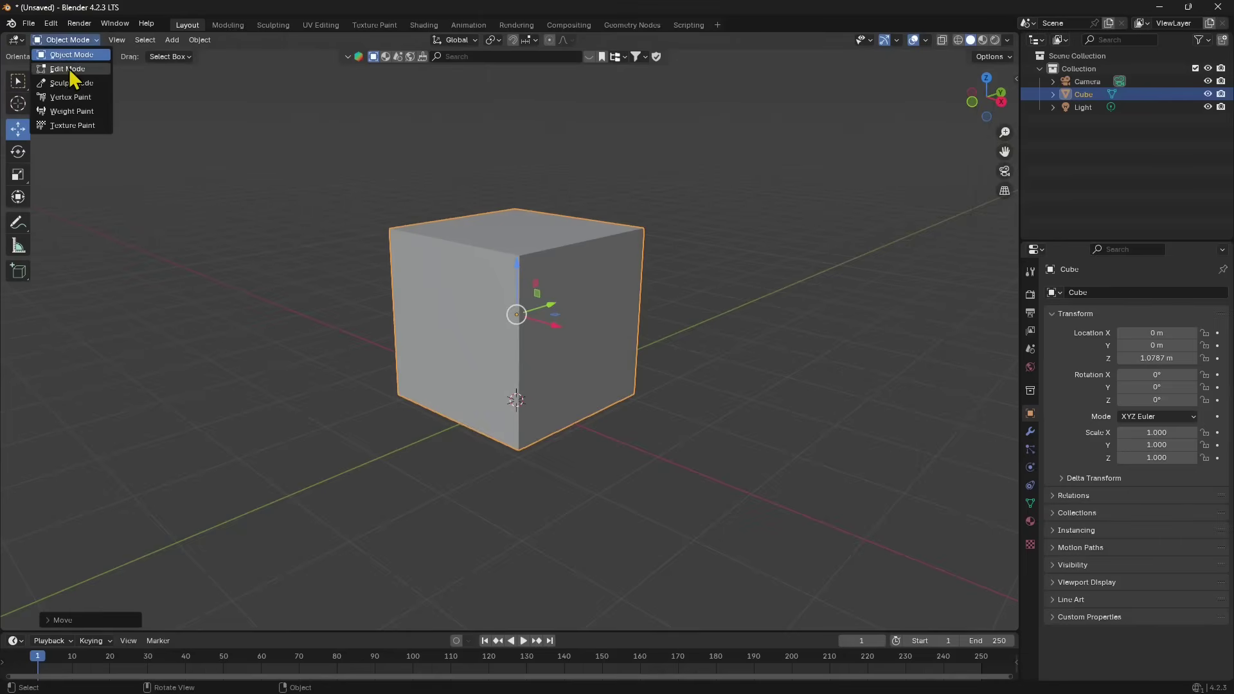
In Edit Mode, deselect everything and delete the cube's front-left face.
left_click(68, 68)
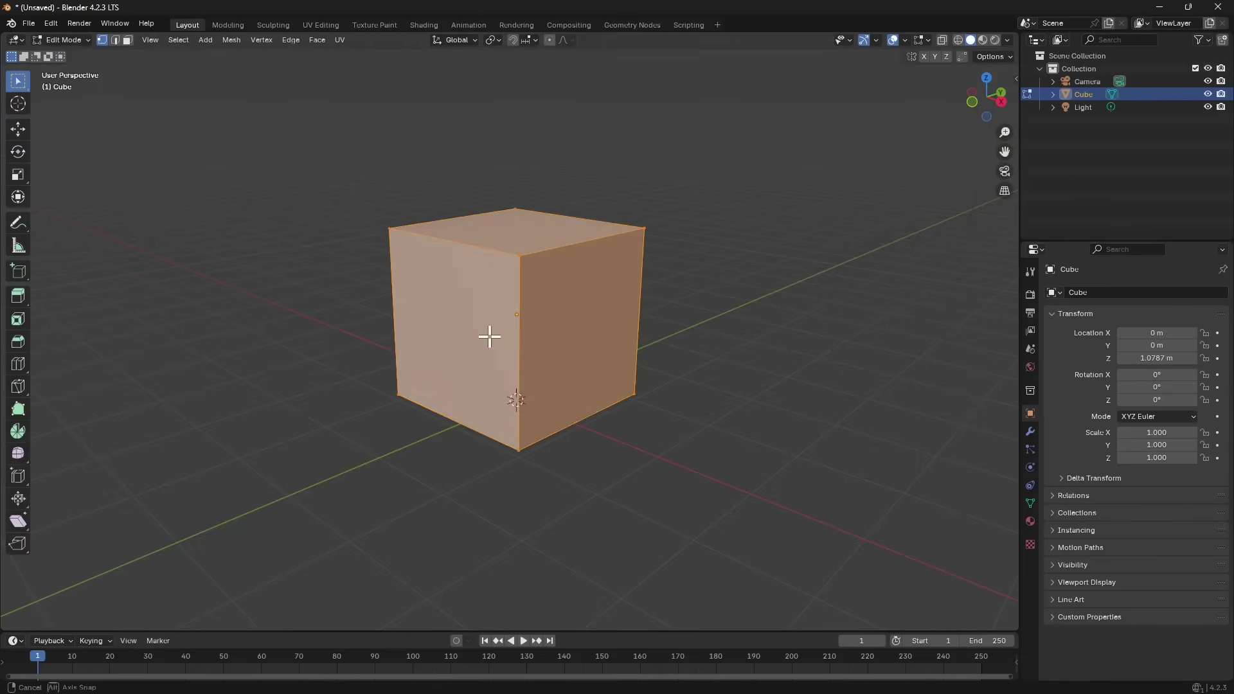
middle_click_drag(488, 336, 488, 348)
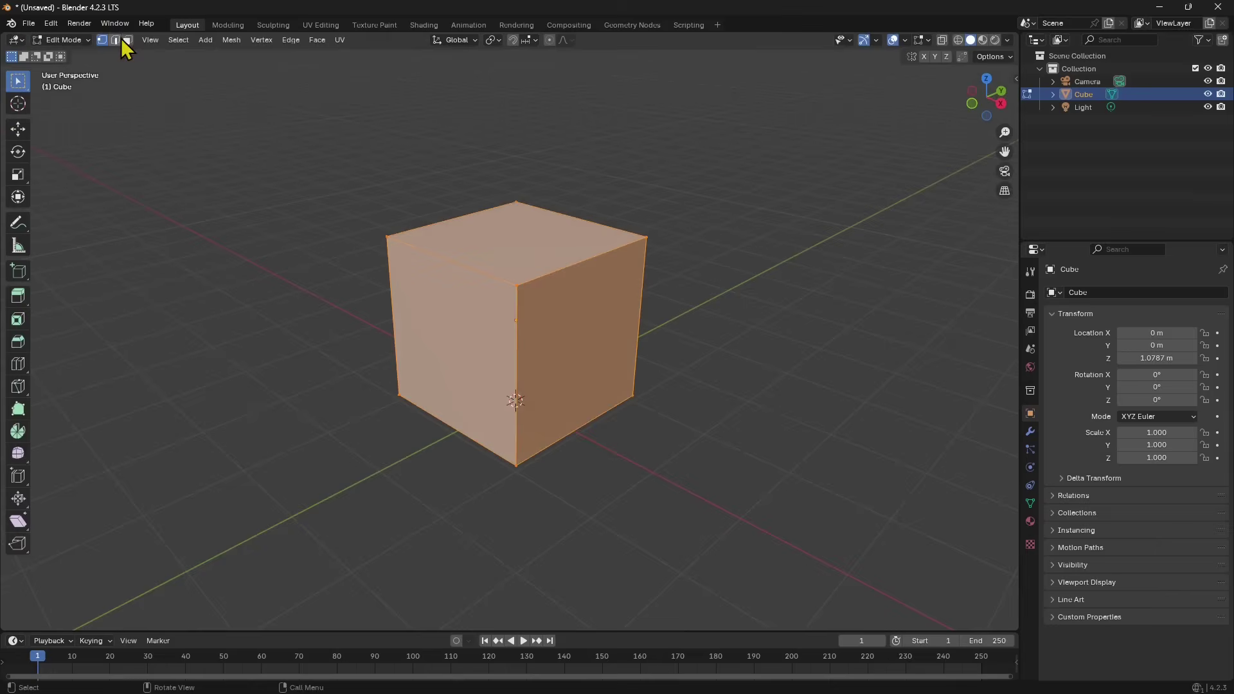
key("alt+a")
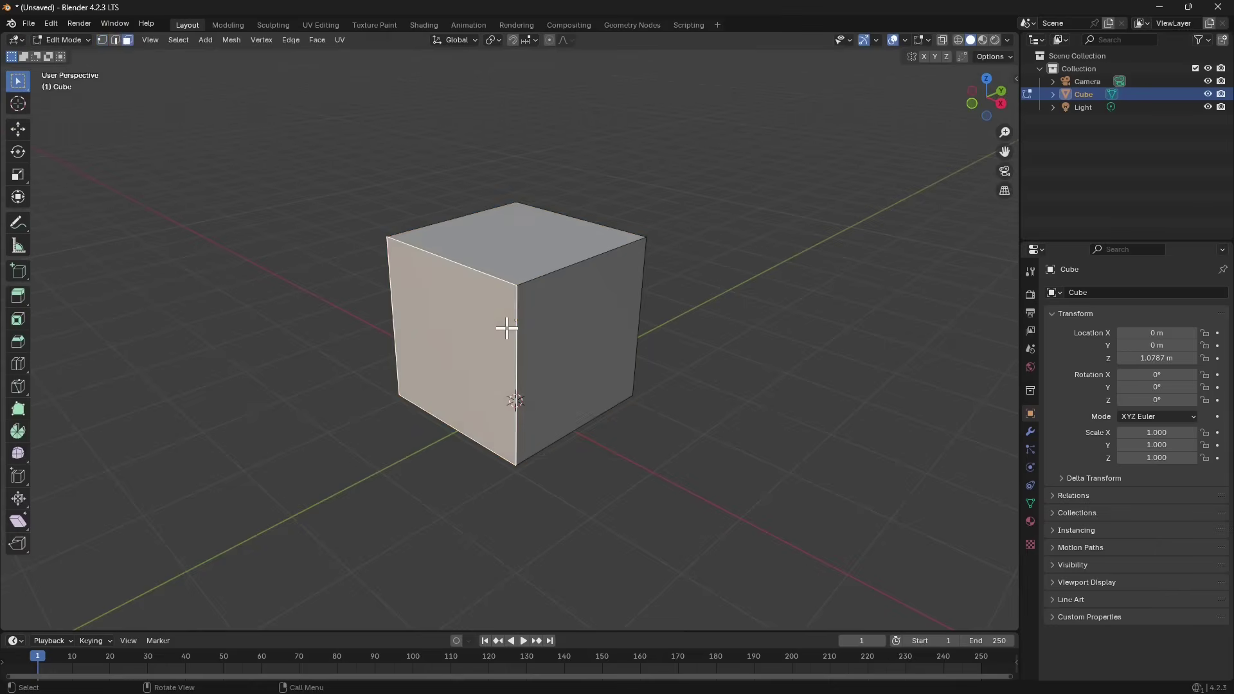
key("x")
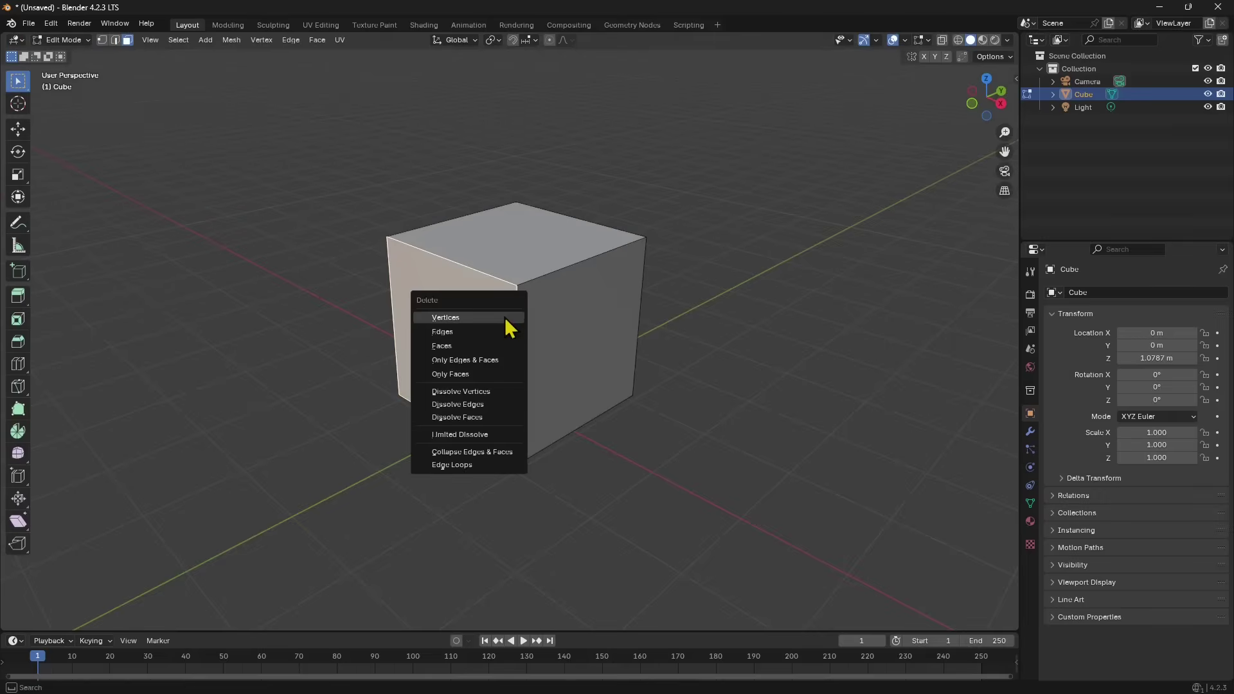
left_click(461, 346)
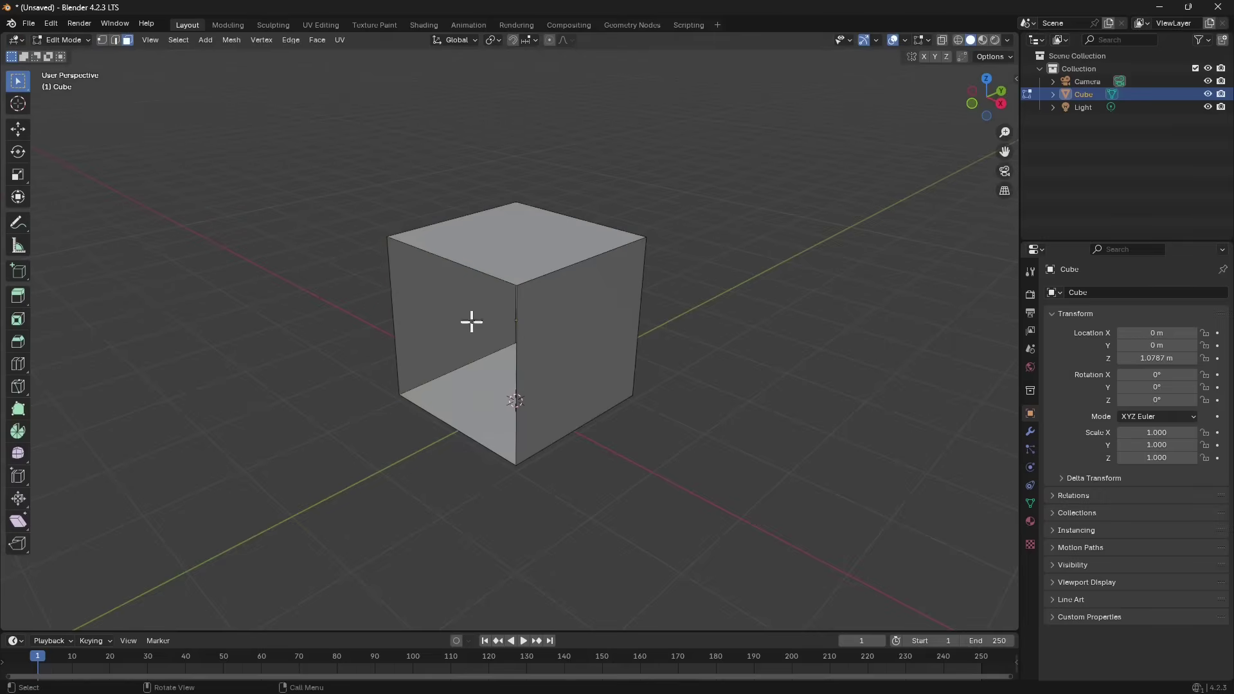
Delete the cube's top face and its front-right face.
left_click(522, 221)
key("x")
left_click(495, 222)
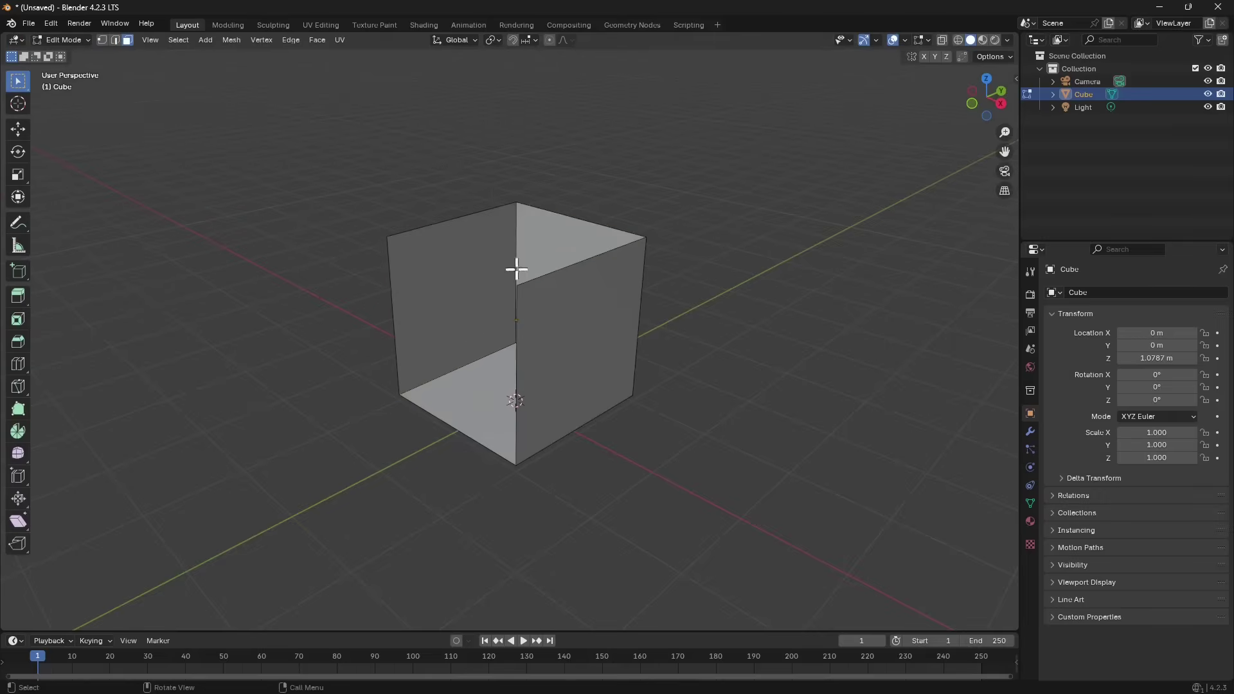
left_click(557, 281)
key("x")
left_click(545, 283)
Delete the floor and back-right wall, then undo that deletion.
left_click(577, 267)
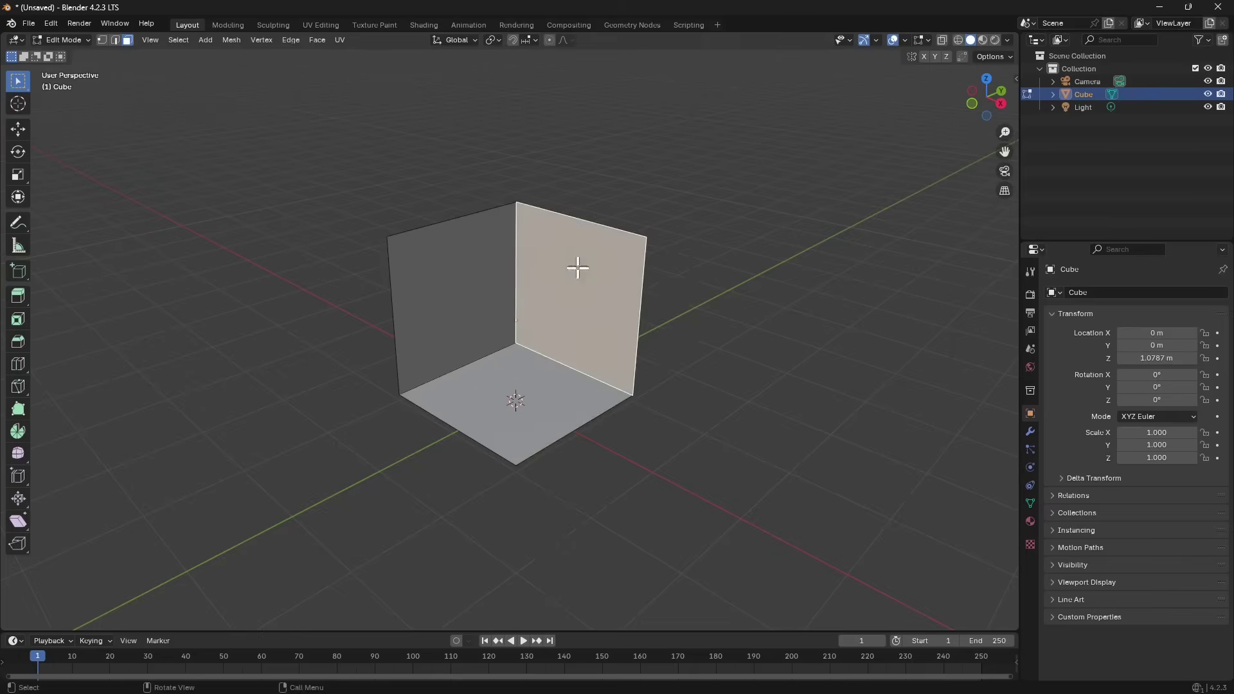
left_click(524, 386, "shift")
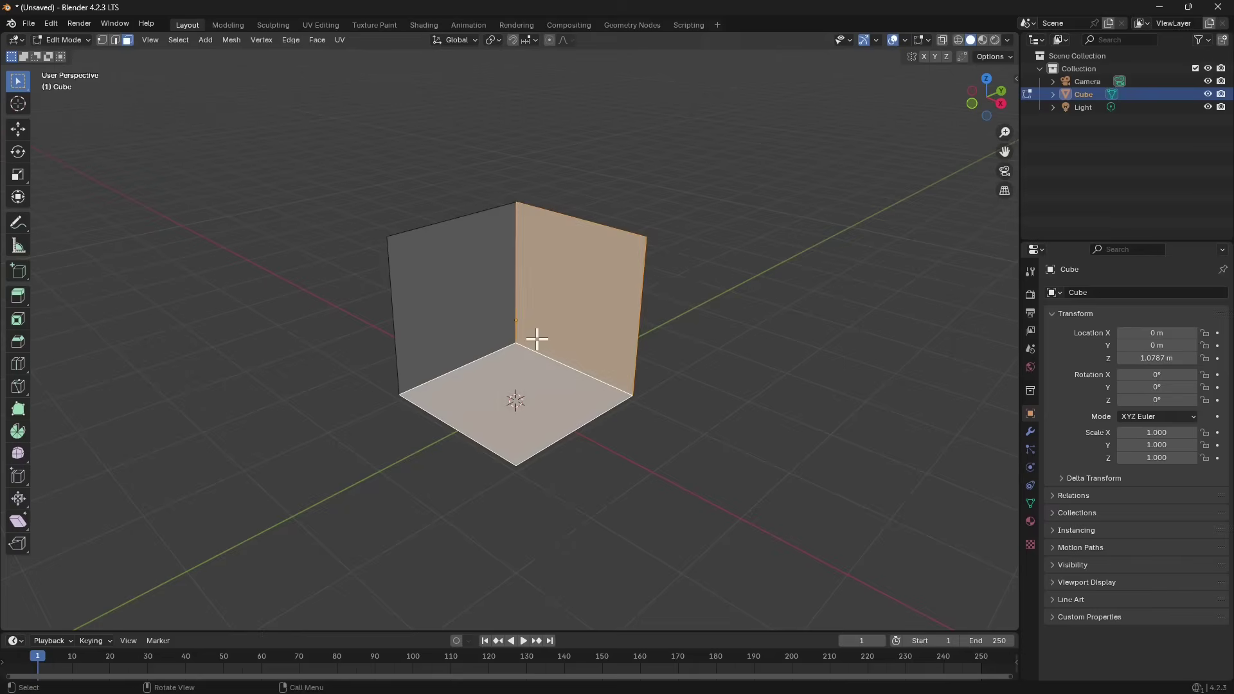
key("x")
left_click(515, 341)
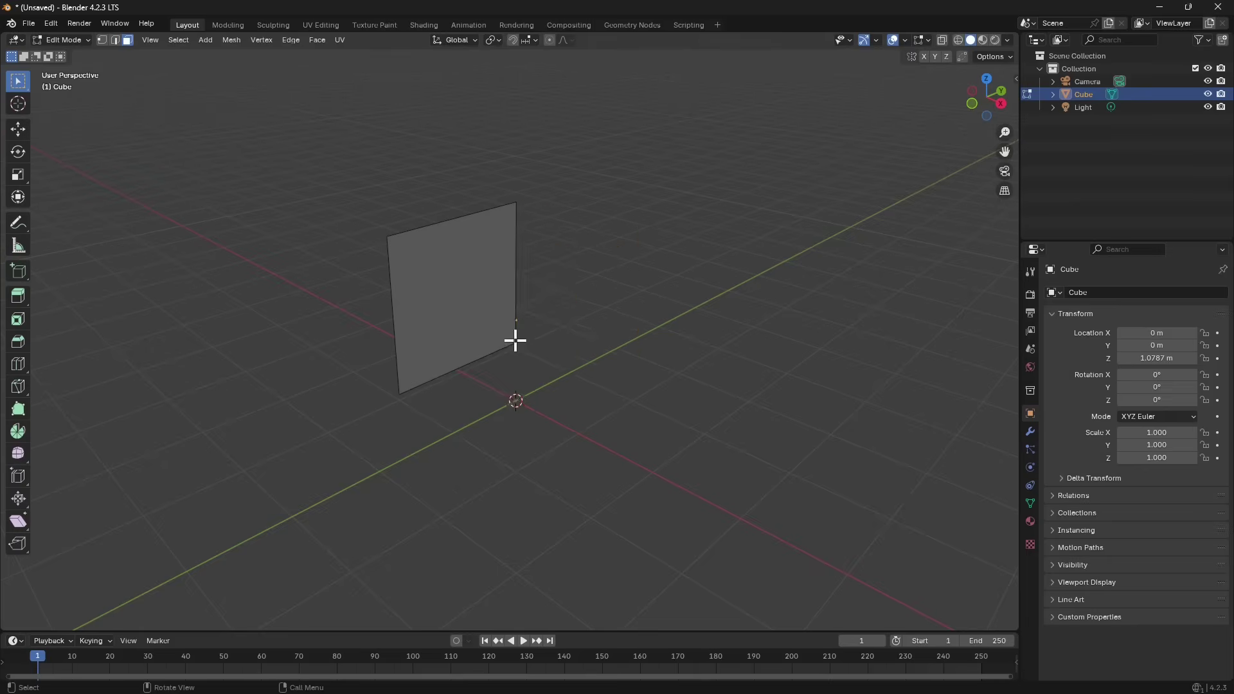
key("ctrl+z")
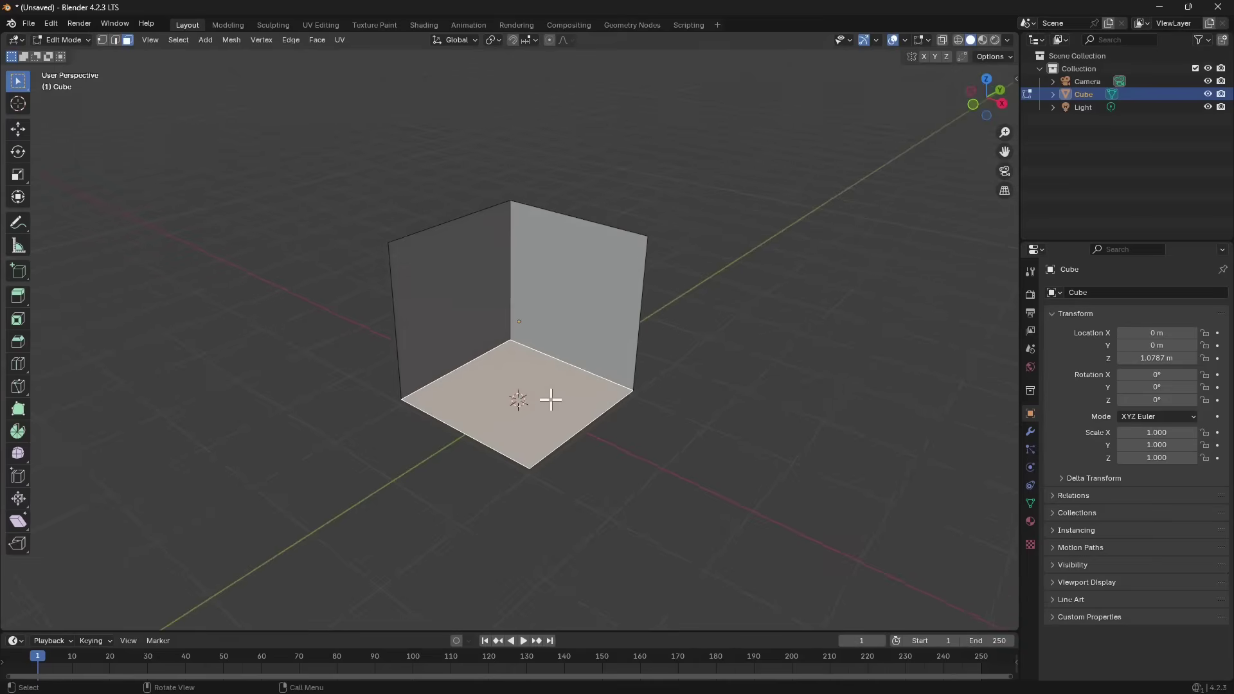
key("x")
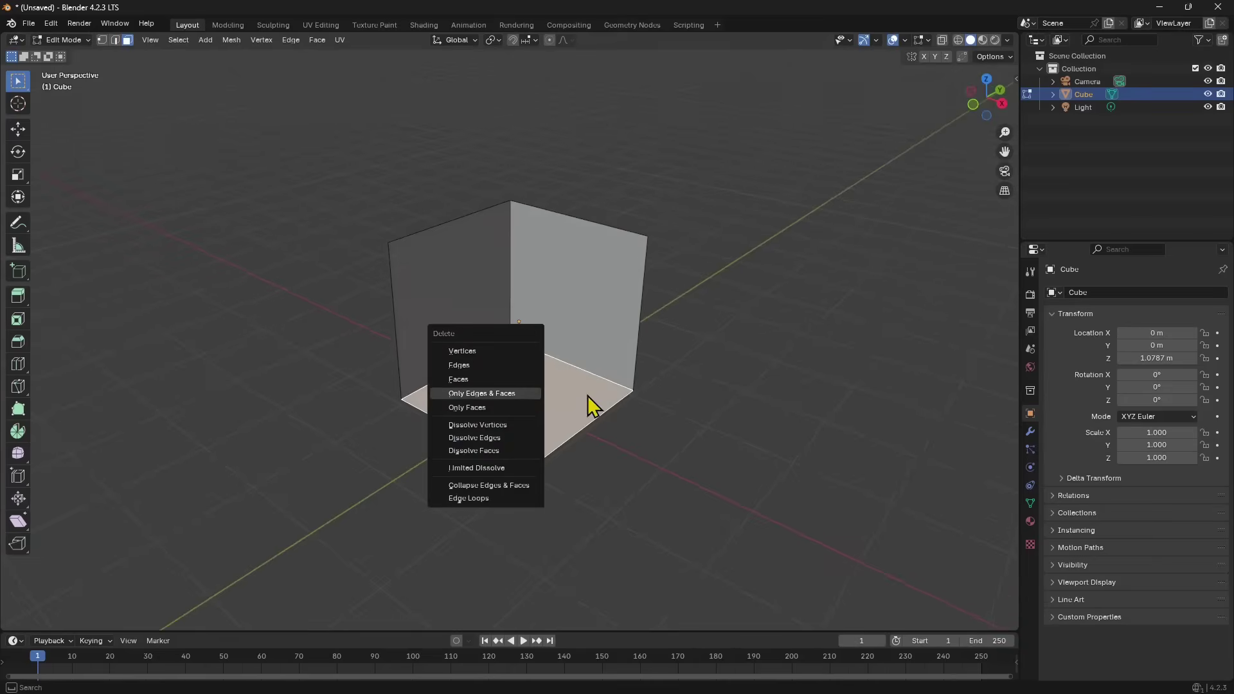
left_click(479, 377)
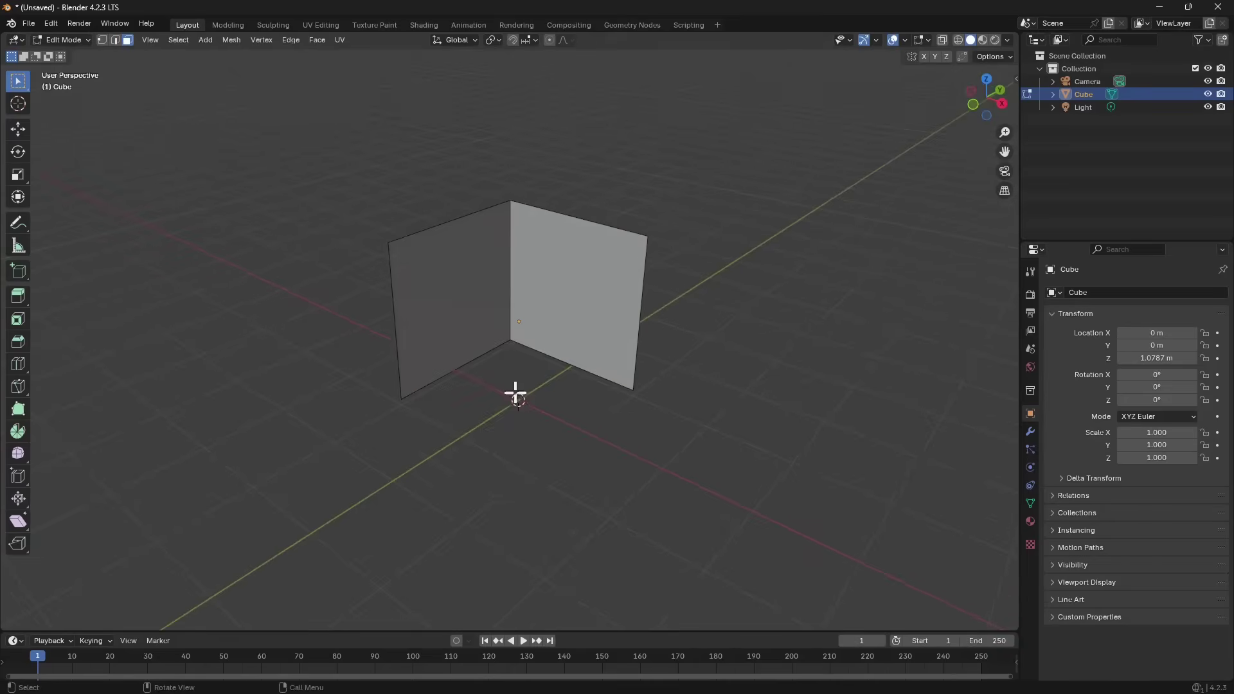
middle_click_drag(513, 419, 621, 407)
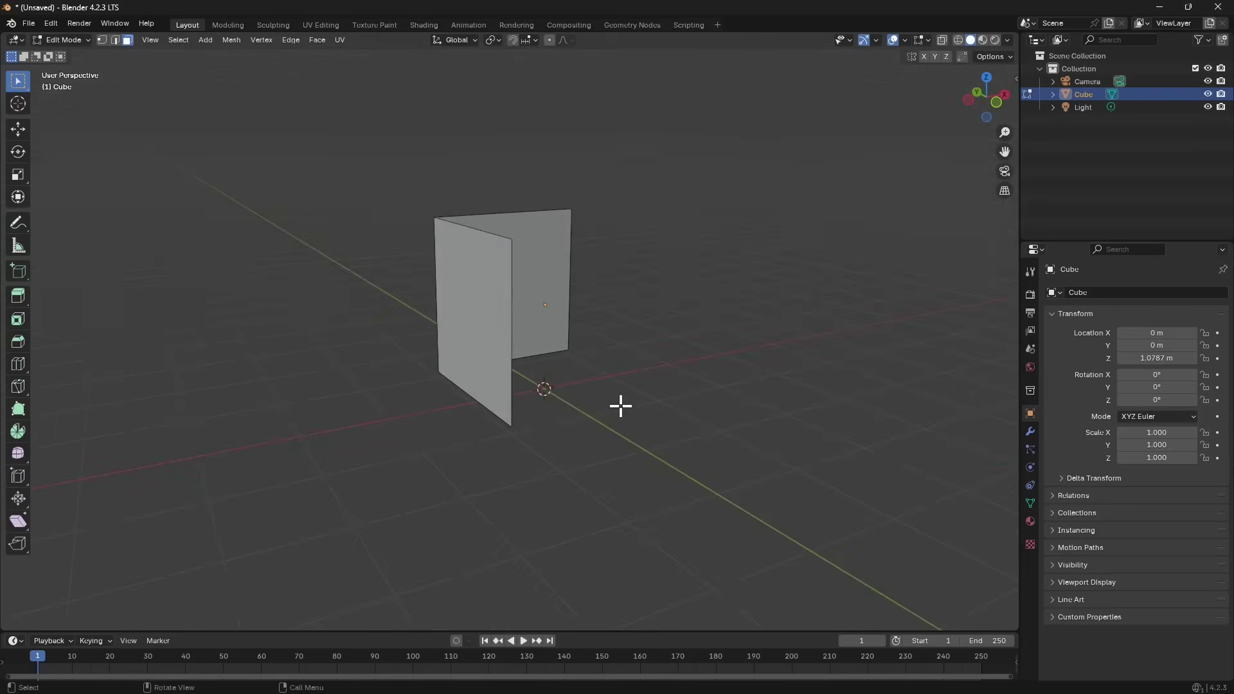
middle_click_drag(525, 317, 414, 356)
middle_click_drag(517, 397, 444, 405)
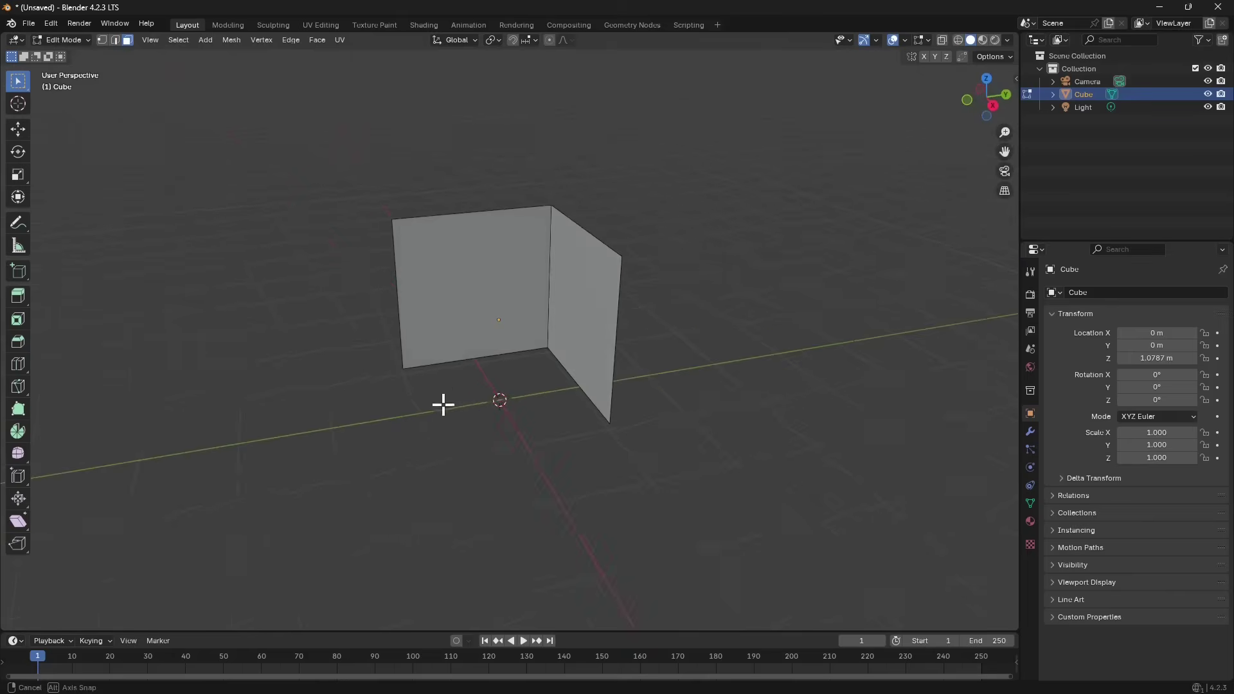
middle_click_drag(371, 433, 477, 424)
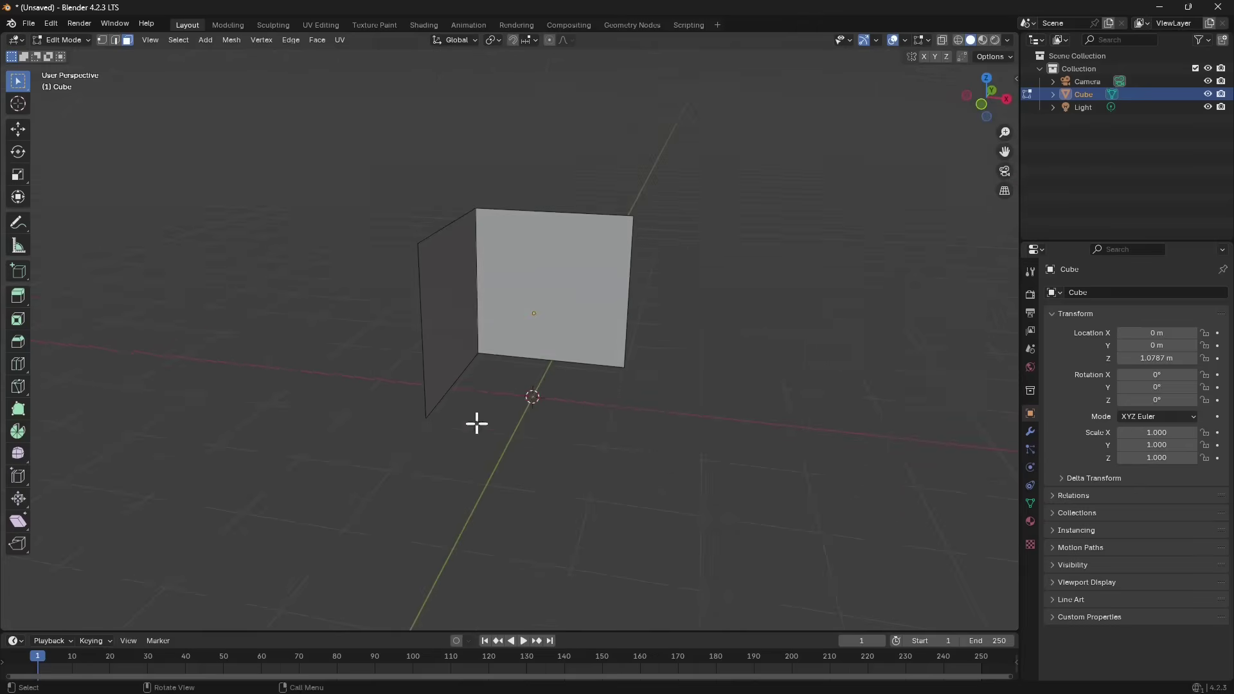
middle_click_drag(494, 216, 507, 369)
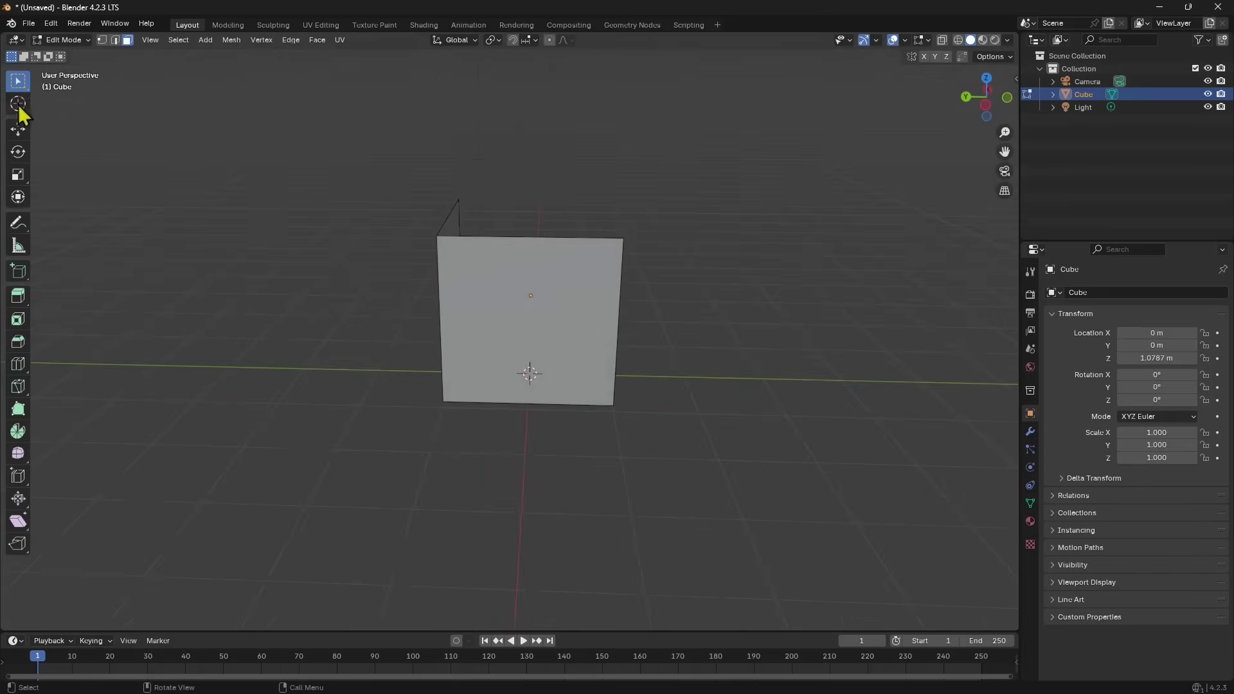
Bevel the vertical corner edge between the walls into a wide face, offset about 1.11 m.
left_click(20, 347)
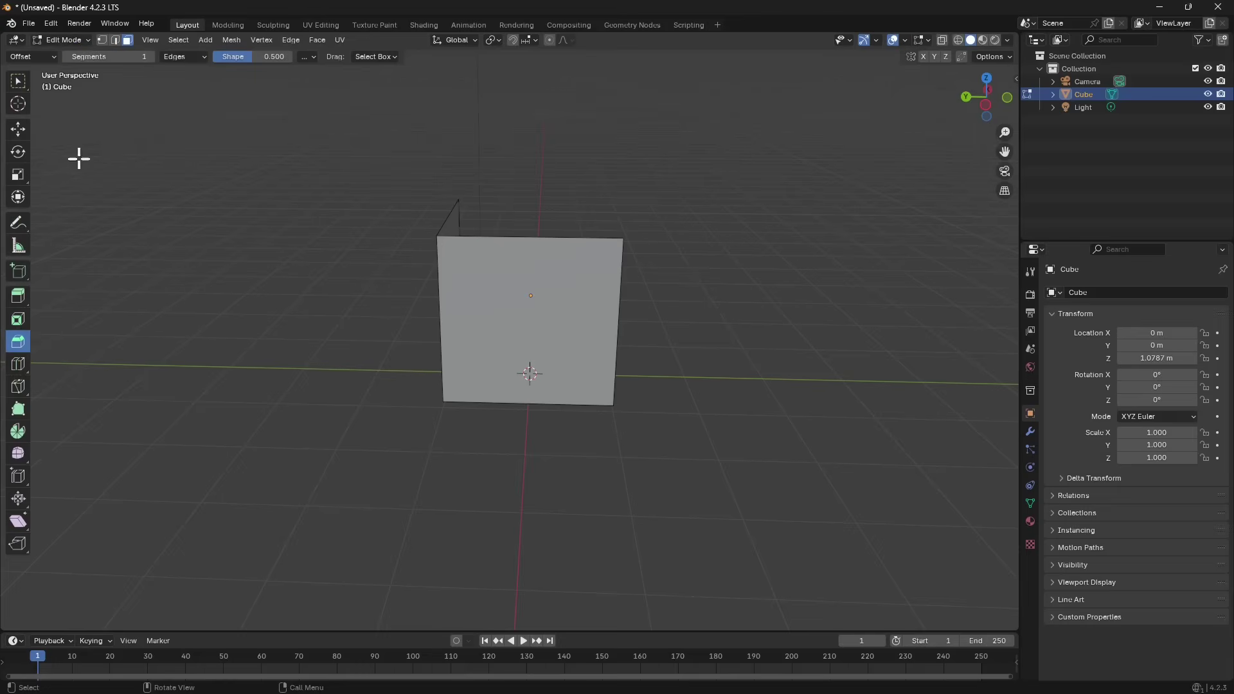
left_click(114, 44)
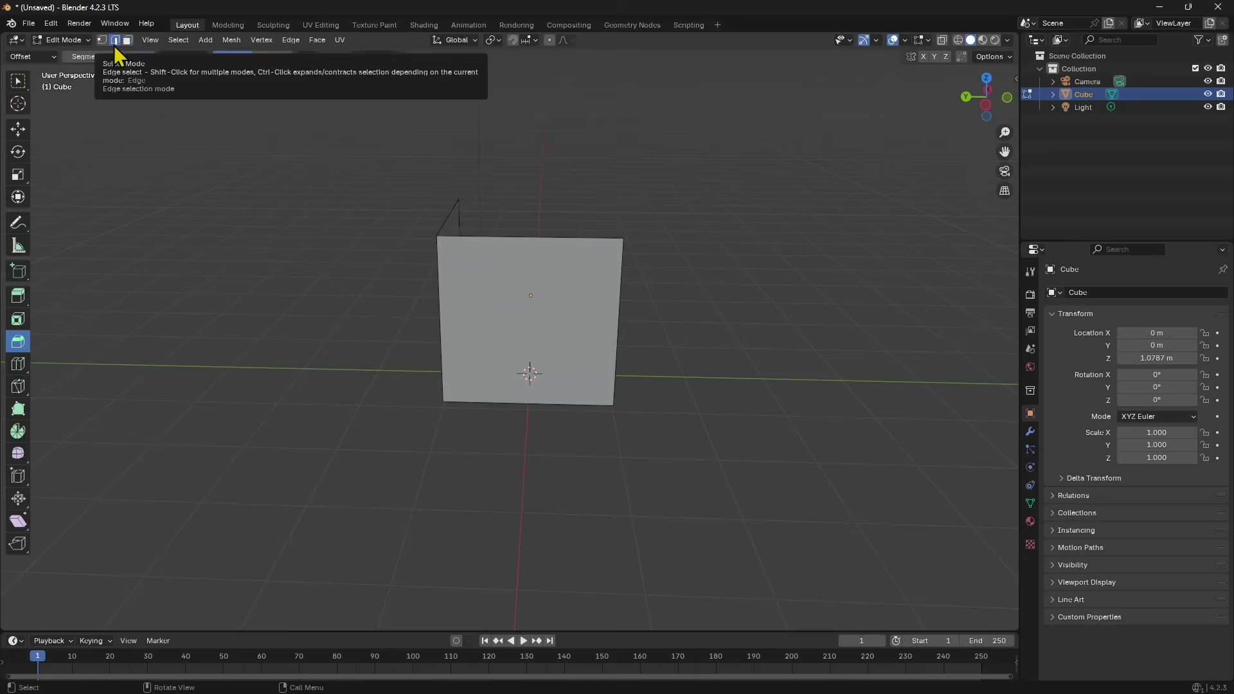
middle_click_drag(270, 319, 504, 479)
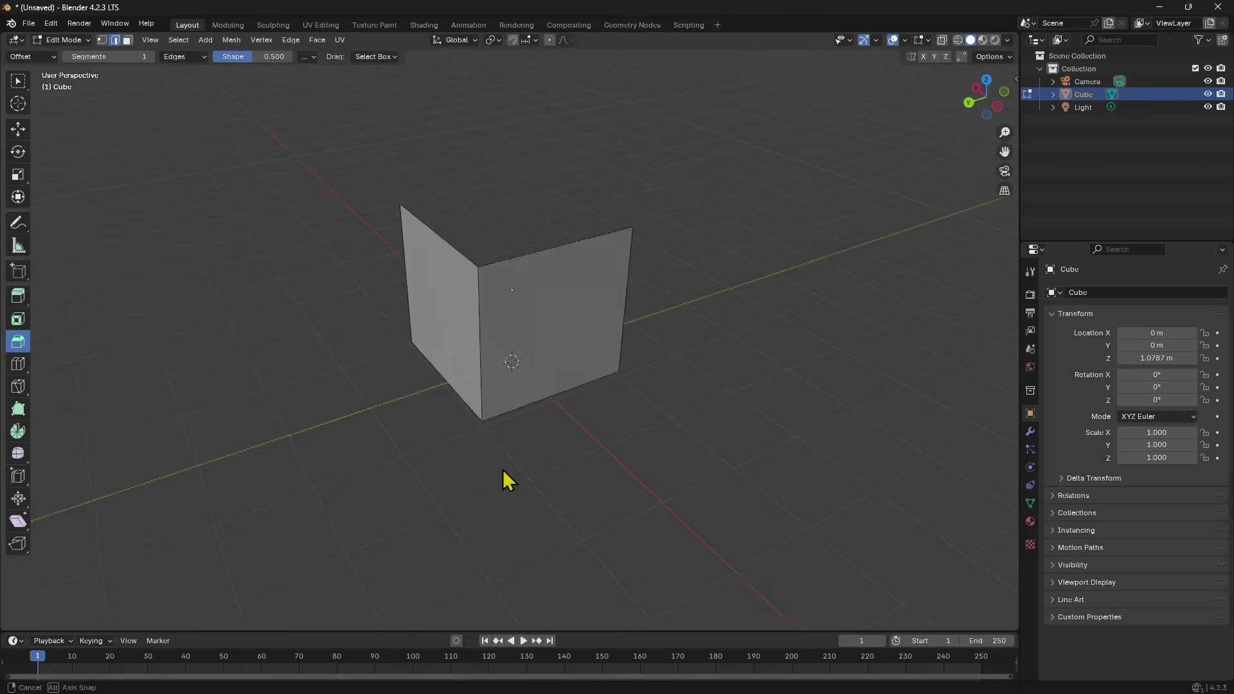
left_click(480, 295)
middle_click_drag(626, 349, 534, 383)
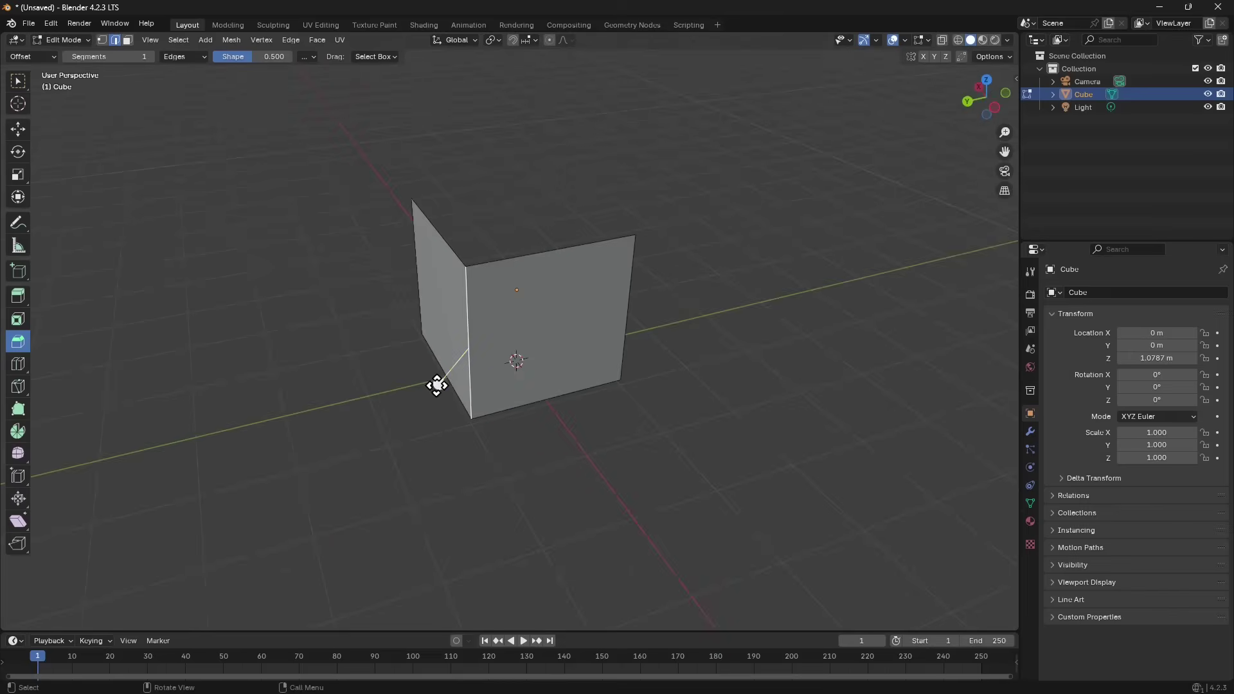
left_click_drag(435, 384, 368, 472)
middle_click_drag(592, 405, 546, 405)
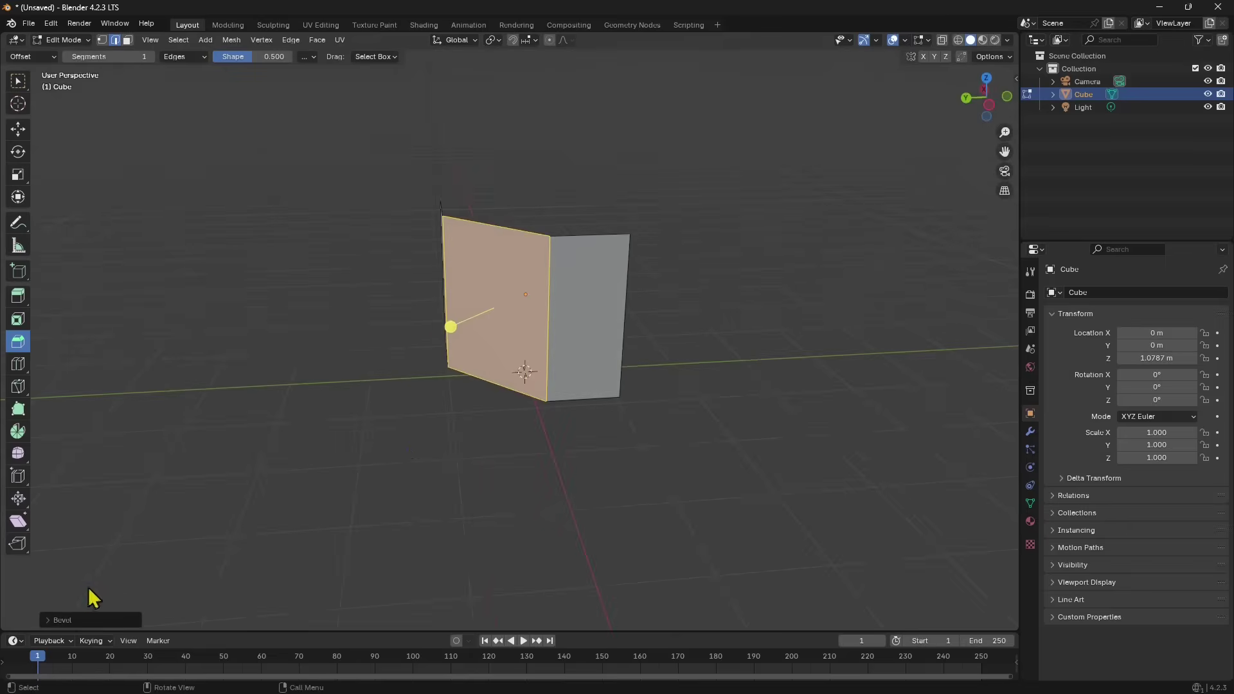
Expand the Bevel options, enable Loop Slide, and add several segments to round the corner.
left_click(48, 620)
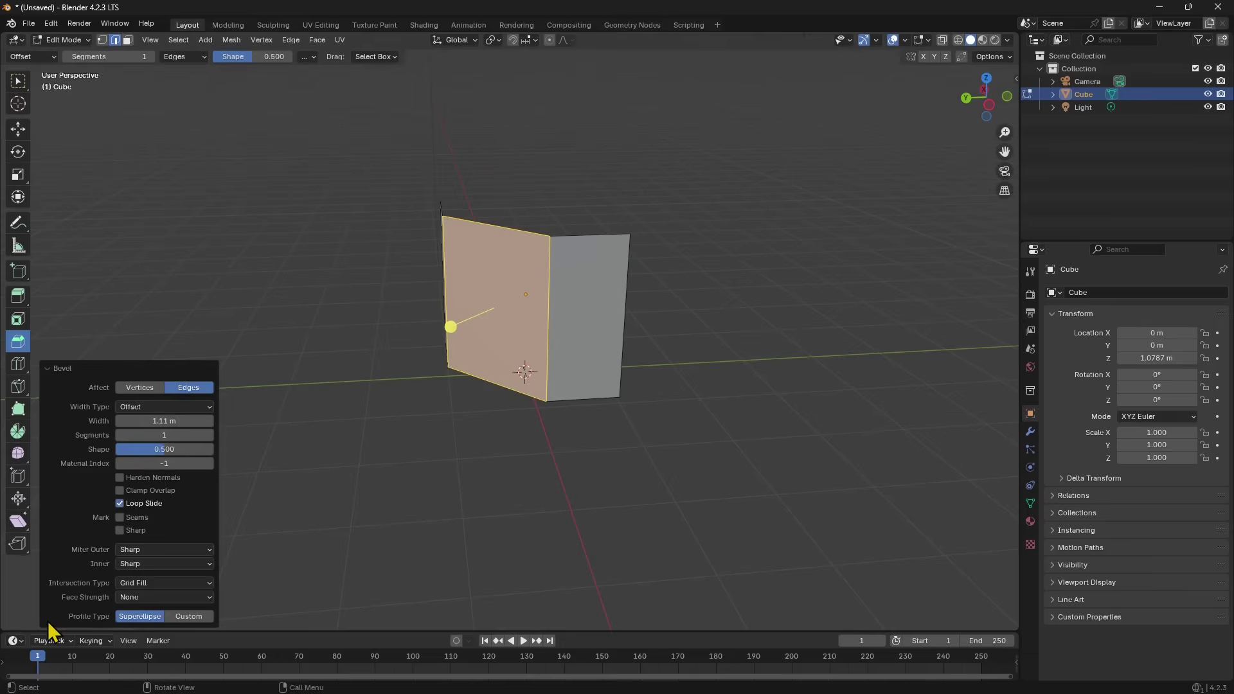
left_click(119, 502)
middle_click_drag(512, 284, 492, 347)
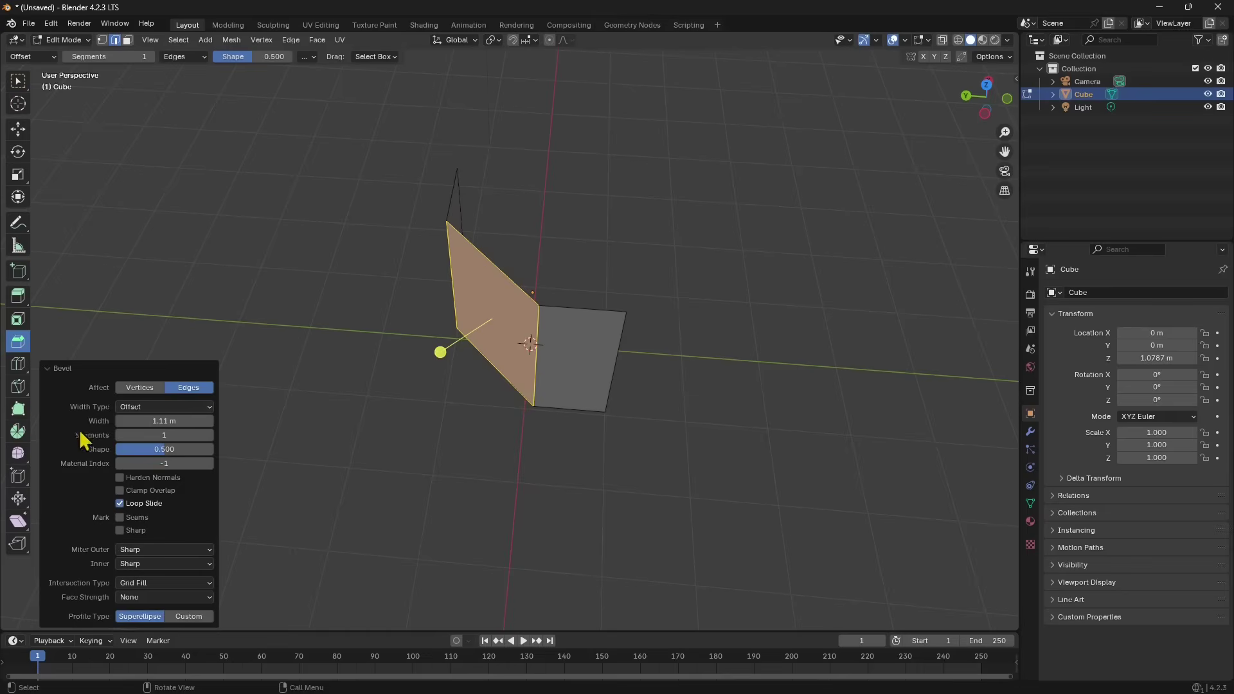
left_click(207, 436)
left_click(207, 436)
left_click(207, 436)
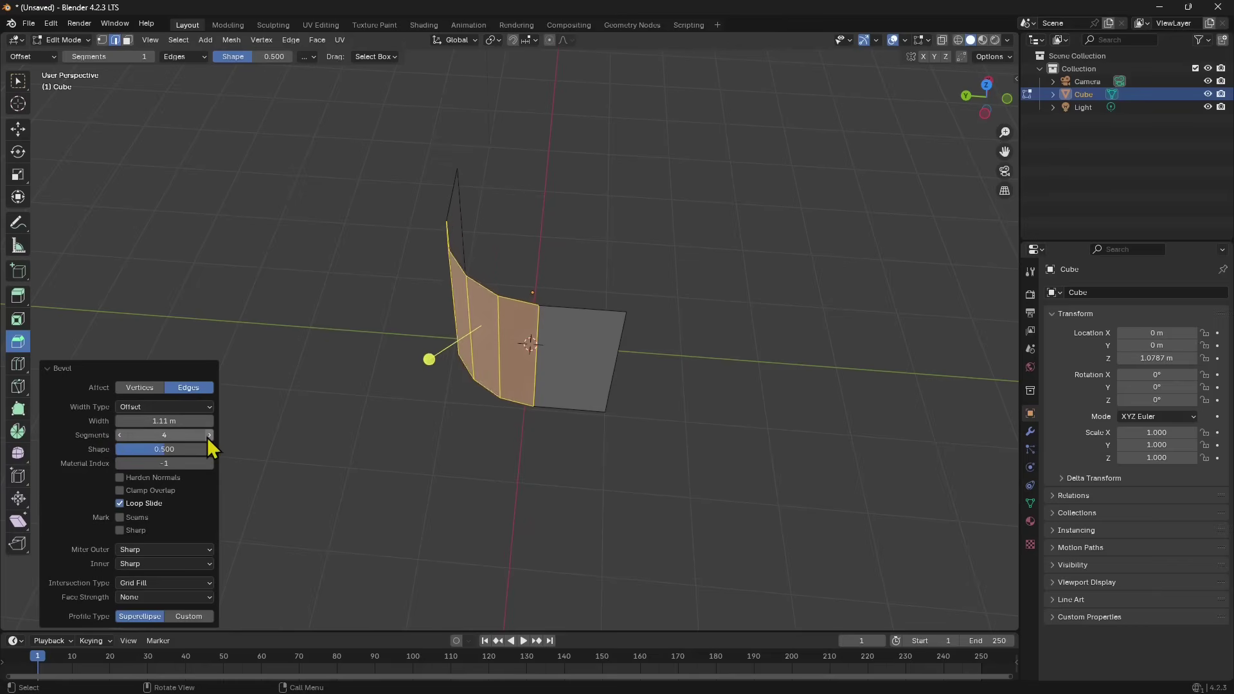
left_click(207, 436)
left_click(207, 435)
left_click(207, 436)
left_click(207, 436)
left_click(207, 436)
left_click(207, 436)
left_click(207, 436)
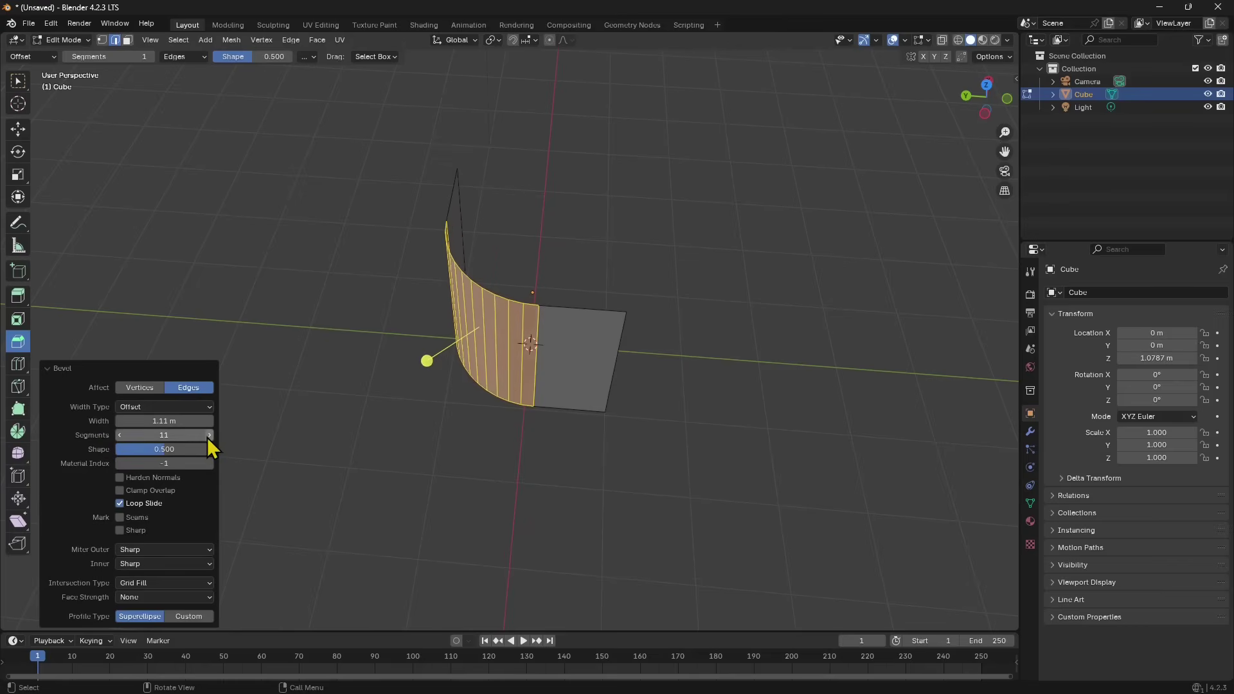
middle_click_drag(444, 410, 430, 383)
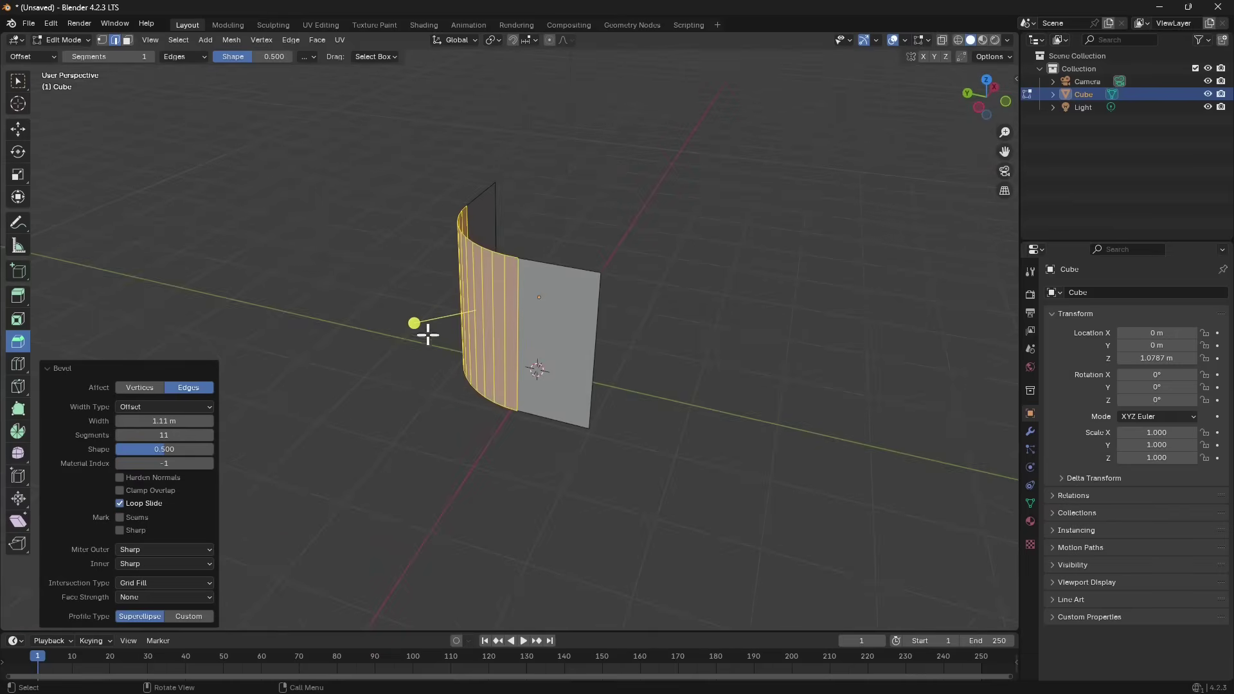
middle_click_drag(352, 397, 397, 322)
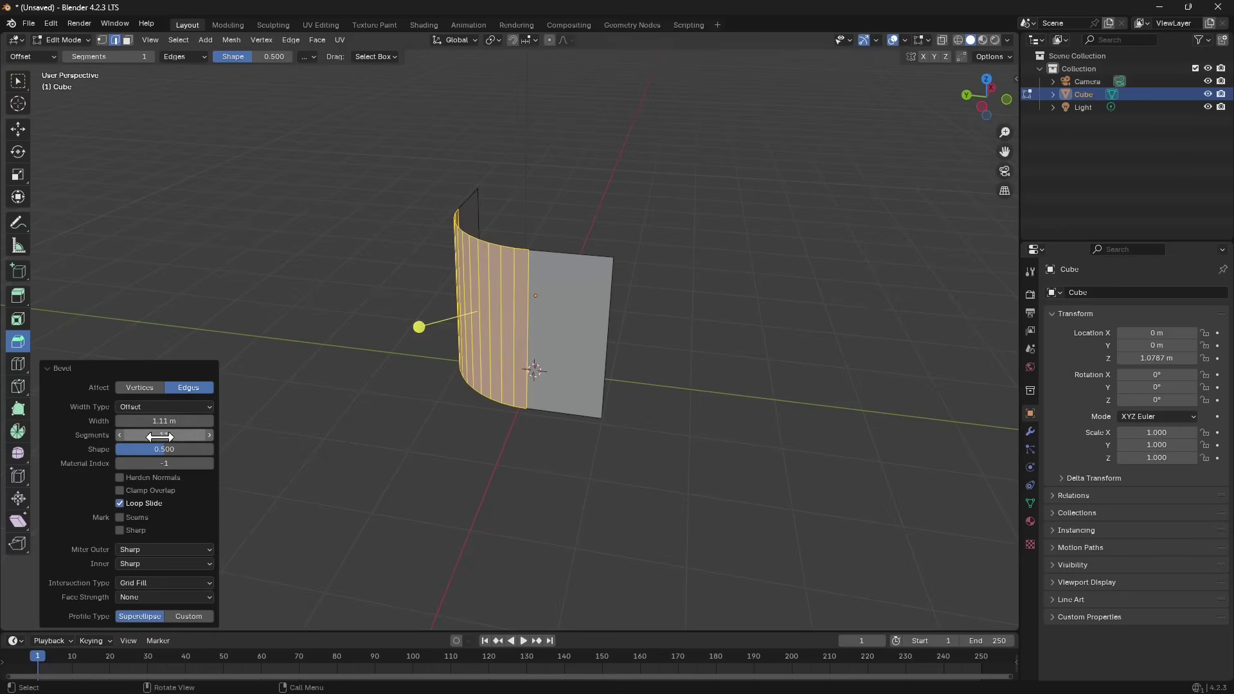
Set the bevel to 12 segments with a profile shape of 0.487.
left_click_drag(159, 437, 210, 441)
middle_click_drag(486, 465, 521, 446)
left_click_drag(122, 450, 74, 449)
middle_click_drag(429, 479, 467, 538)
left_click_drag(122, 449, 177, 449)
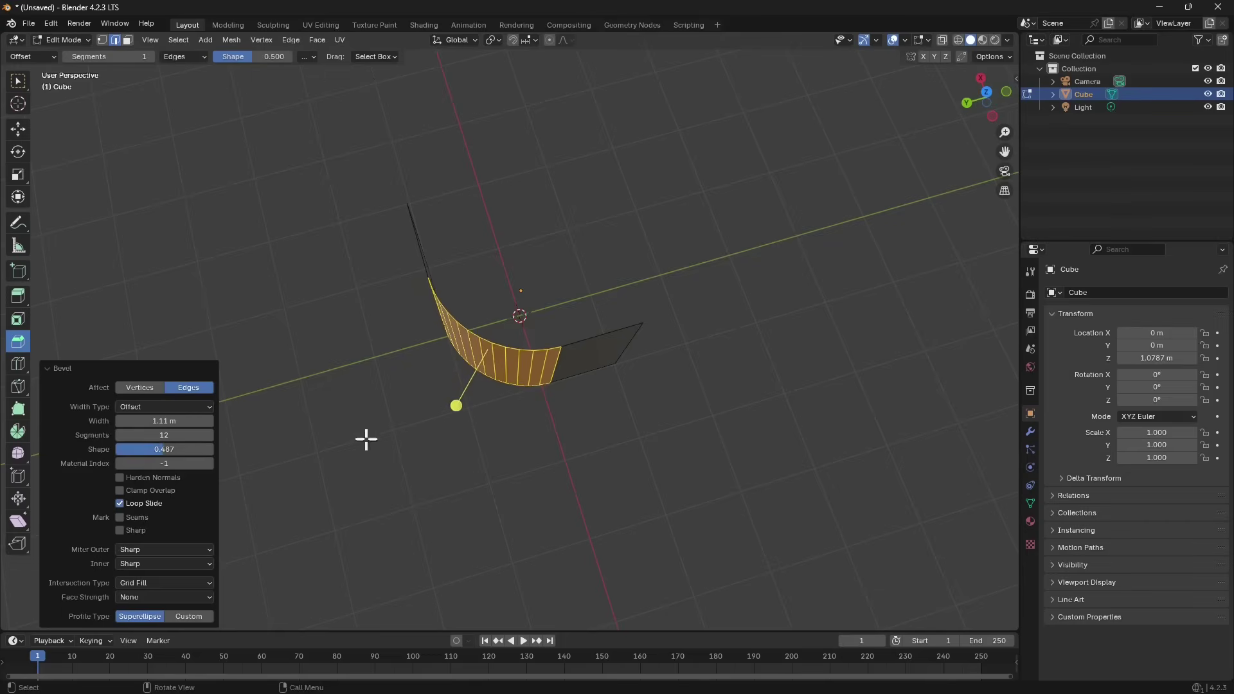
middle_click_drag(366, 440, 572, 322)
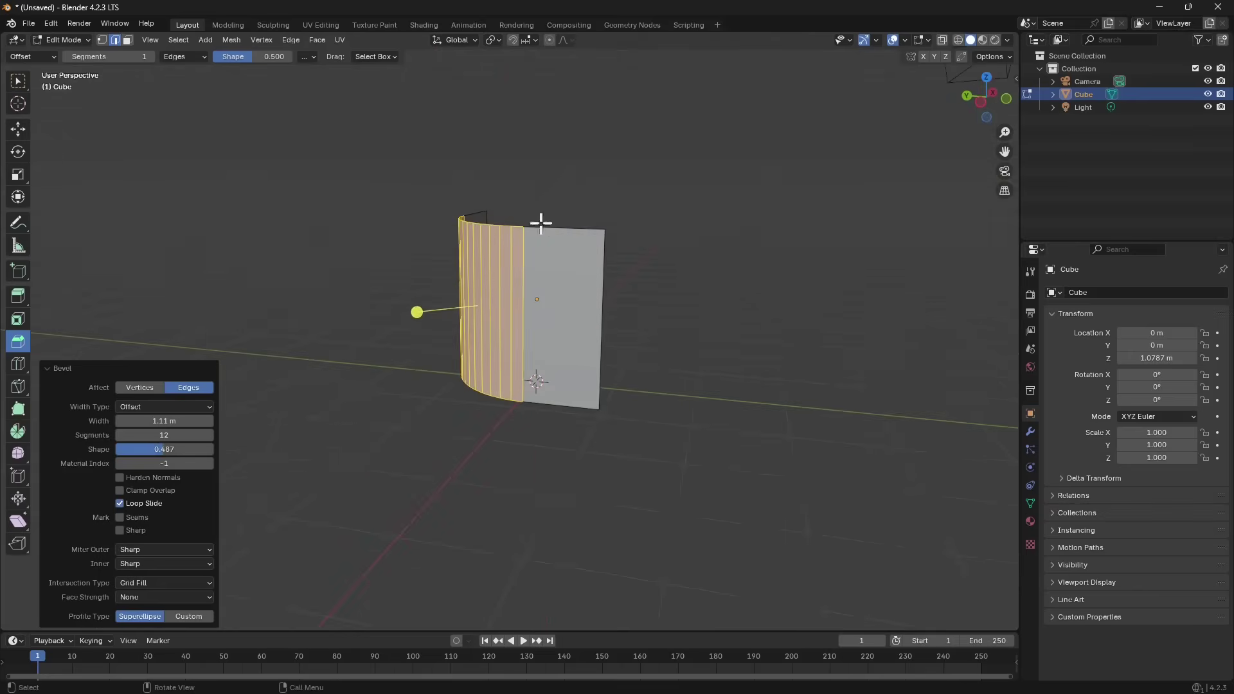
Extrude the wall's free end edge into new flat panels, constraining one along X.
left_click(600, 292)
middle_click_drag(719, 452, 532, 376)
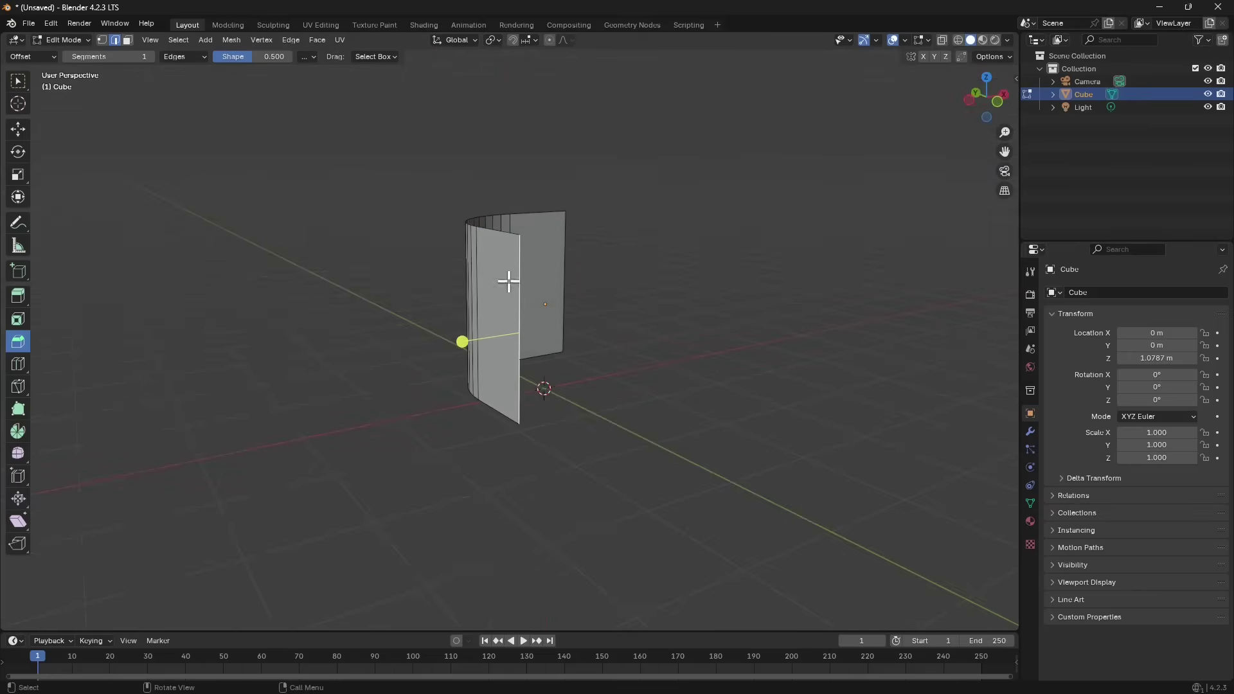
left_click(19, 296)
middle_click_drag(488, 438, 576, 419)
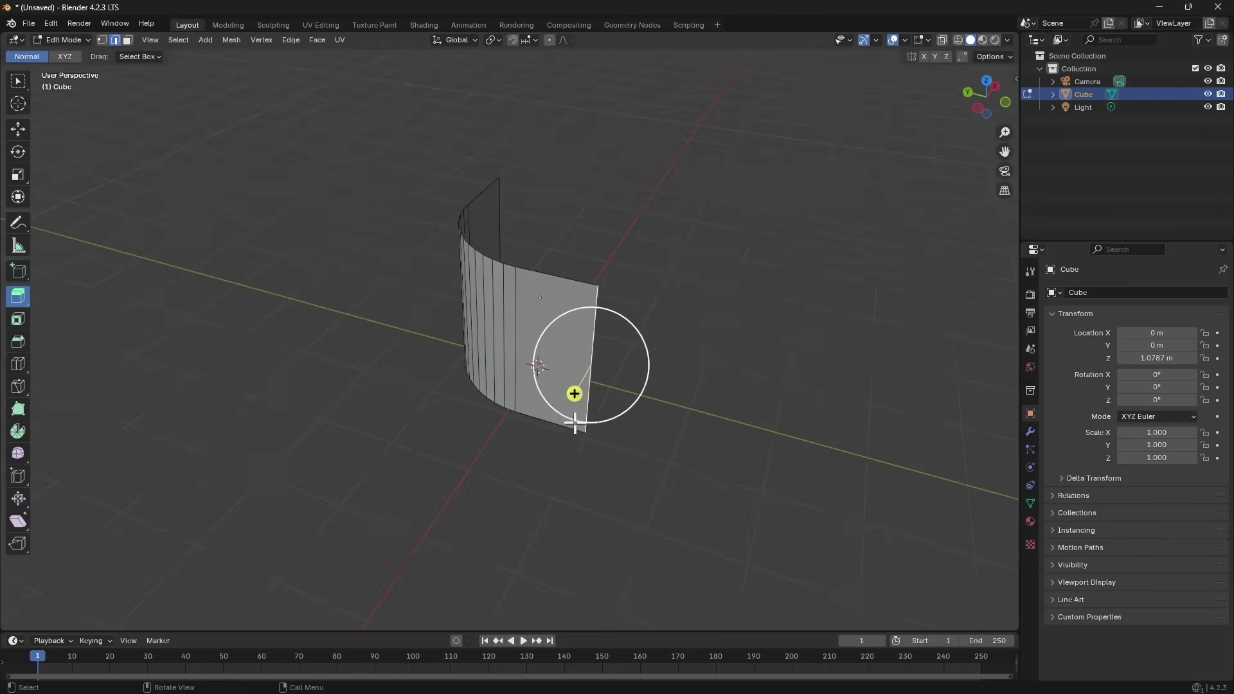
left_click_drag(574, 394, 625, 486)
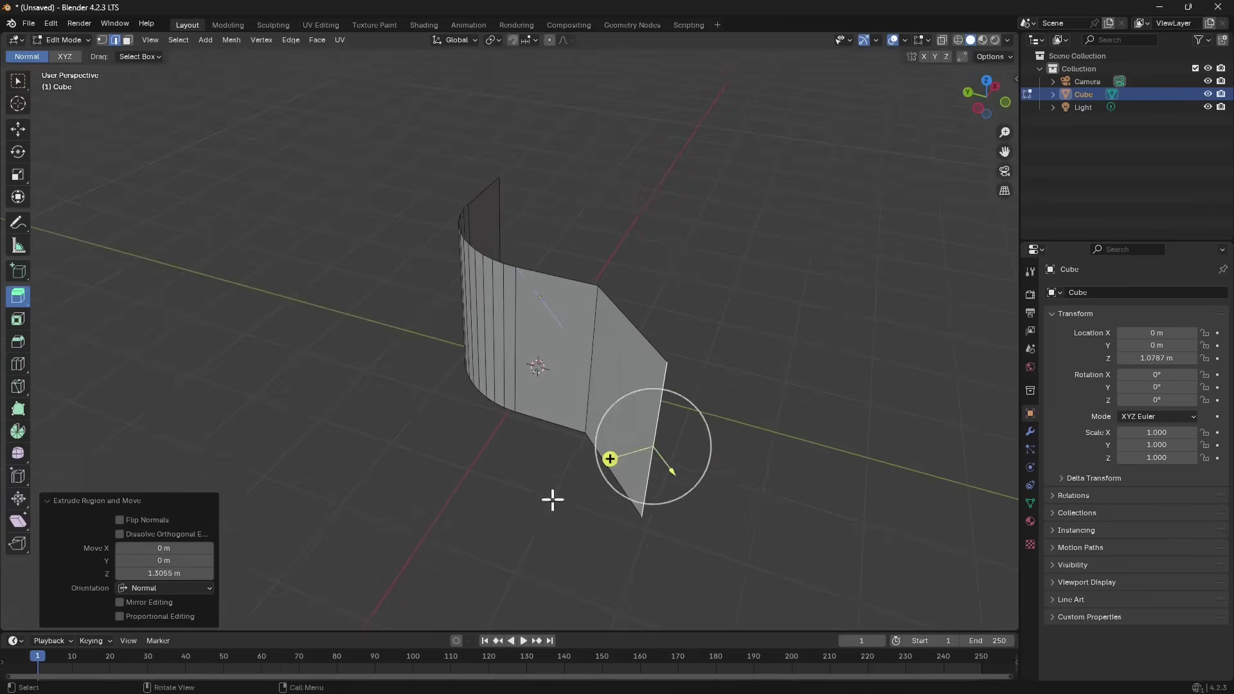
middle_click_drag(550, 499, 477, 394)
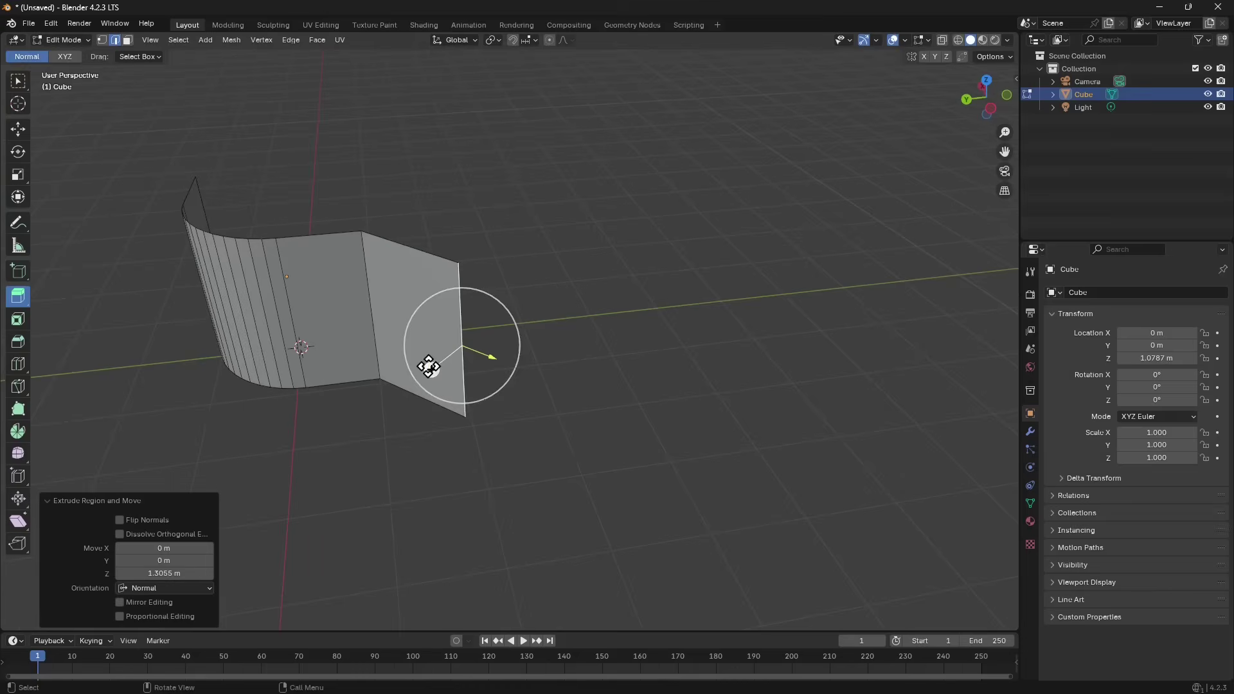
left_click_drag(427, 364, 466, 434)
key("x")
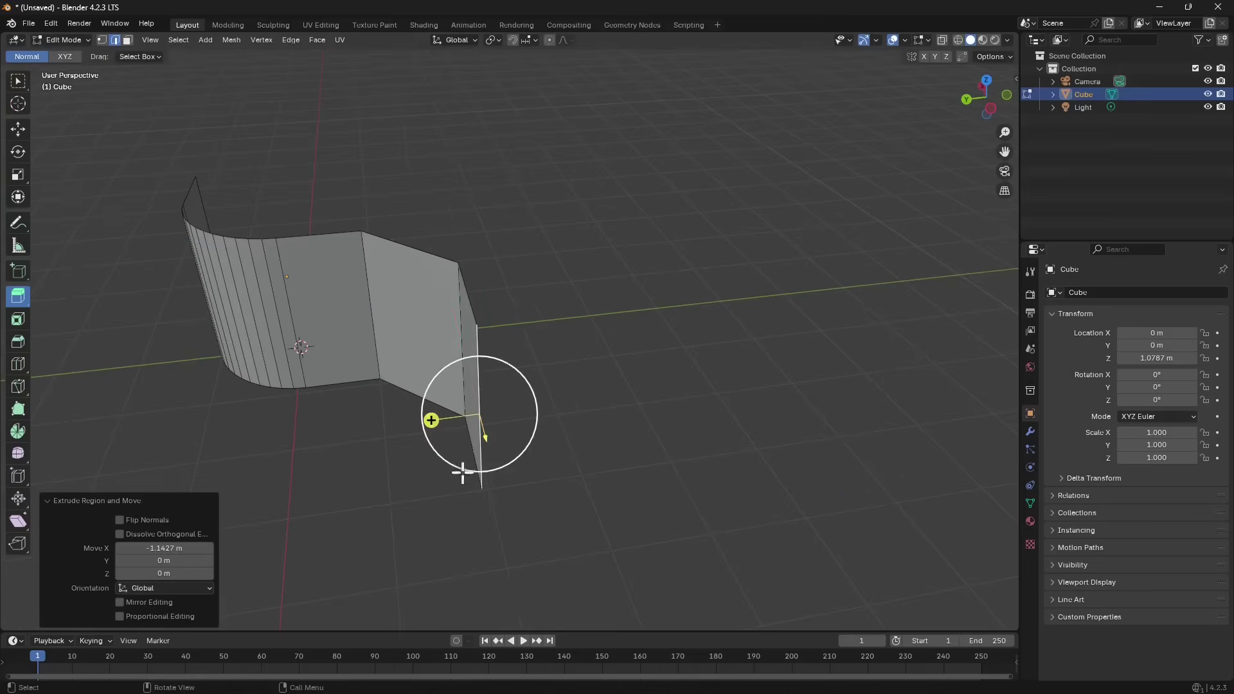
middle_click_drag(494, 465, 373, 397)
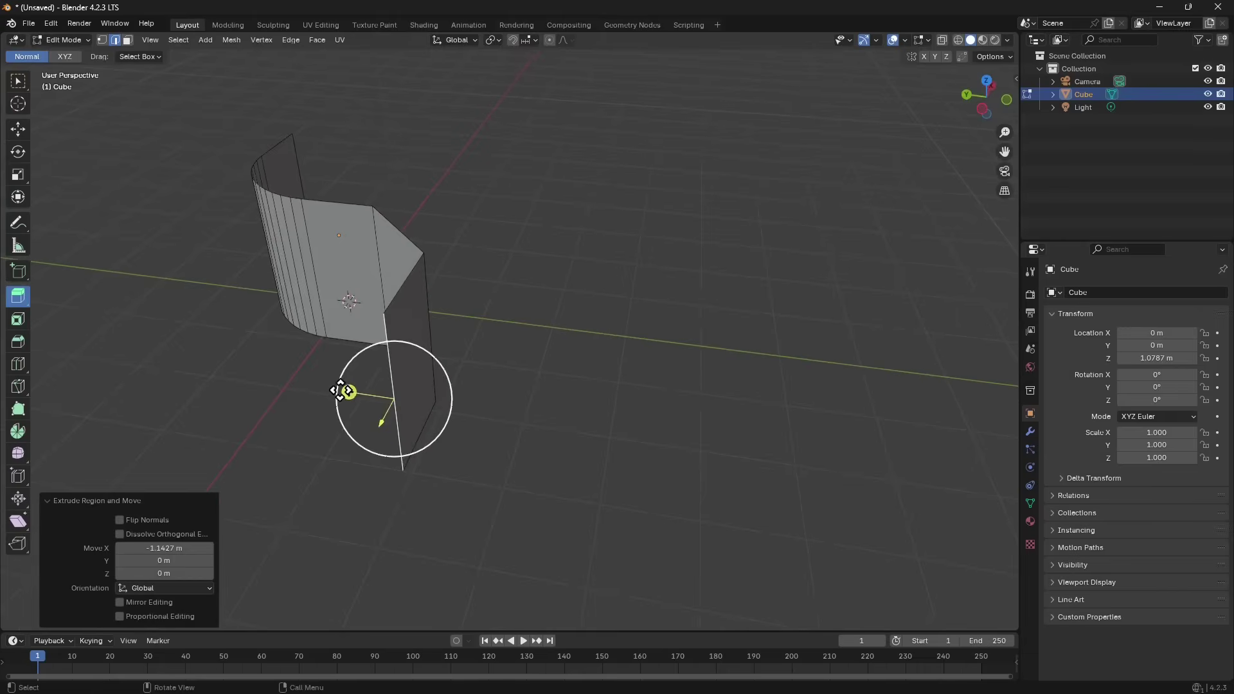
Cancel a stray extrusion and extrude the new end edge 2.4426 m along Y.
left_click_drag(341, 391, 88, 119)
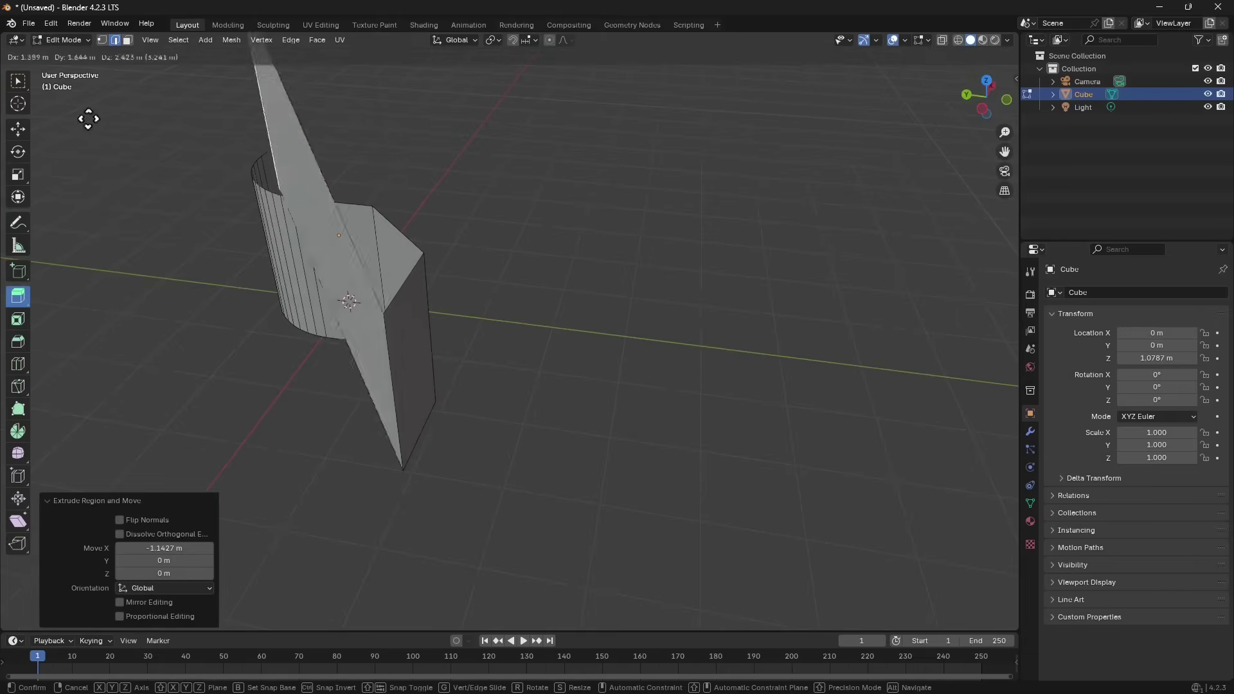
key("Escape")
left_click(399, 427)
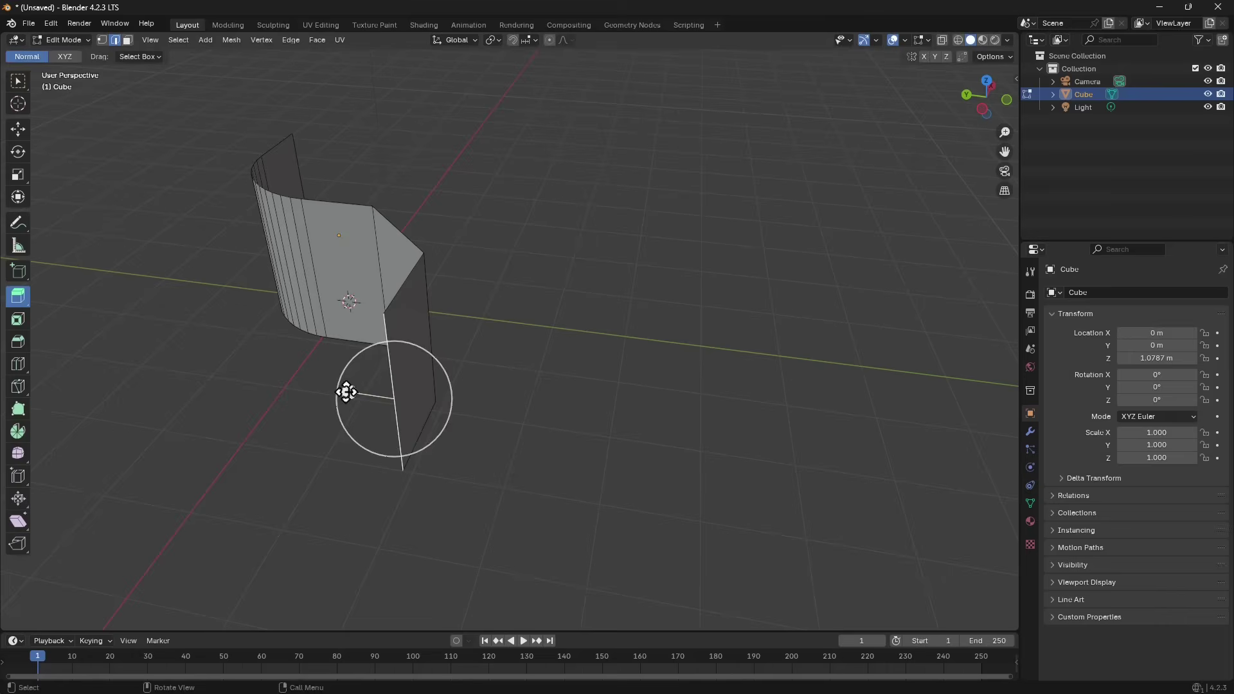
left_click_drag(346, 392, 598, 449)
mouse_move(488, 419)
middle_mouse_down()
mouse_move(348, 419)
mouse_move(449, 383)
mouse_move(493, 405)
middle_mouse_up()
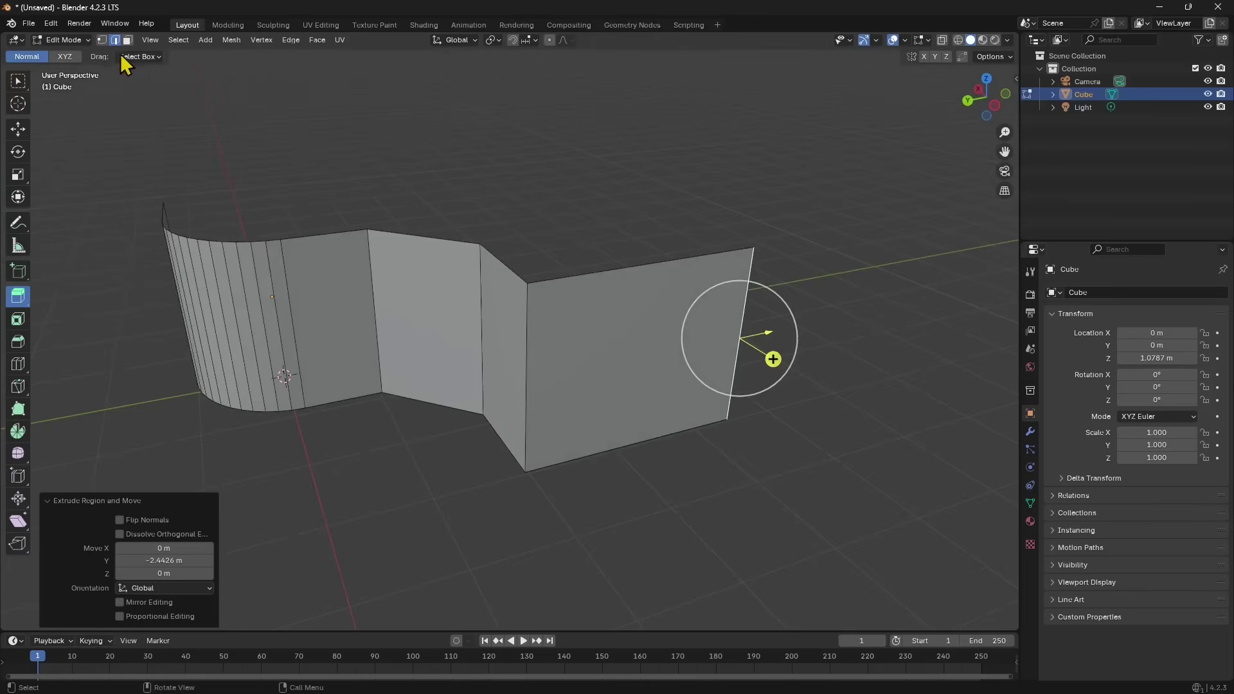
Bevel both zigzag corner edges with a 0.279 m offset and 4 segments.
left_click(525, 353)
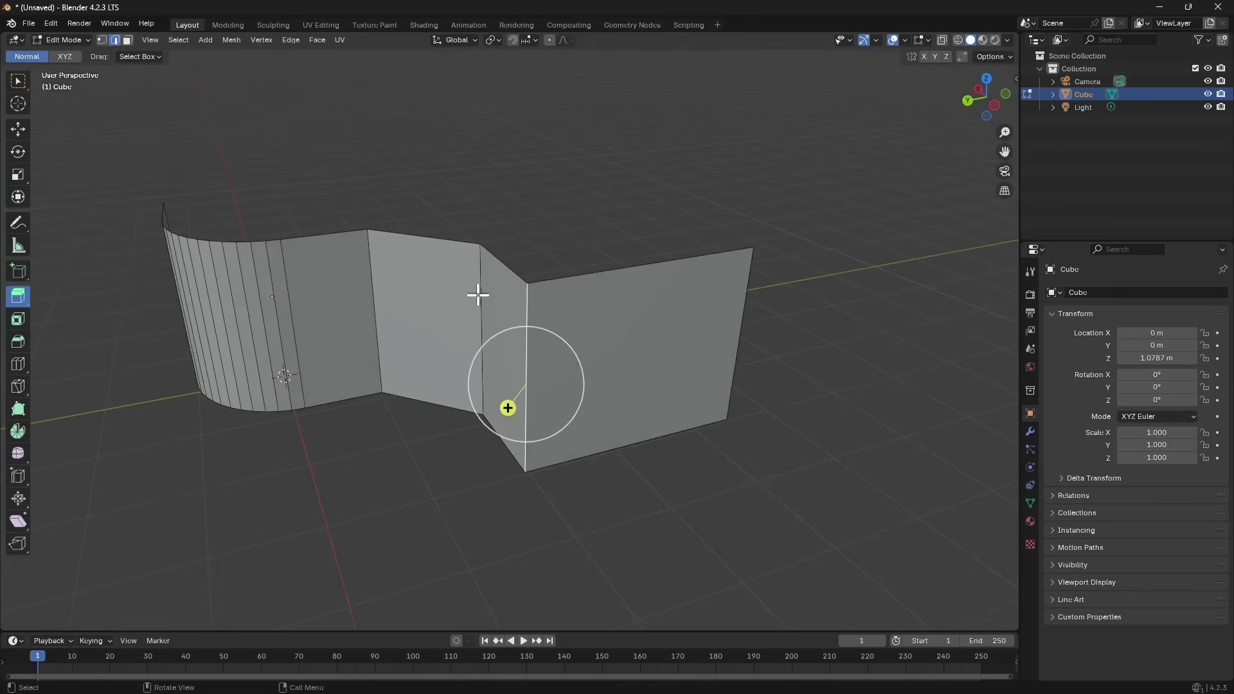
left_click(476, 289, "shift")
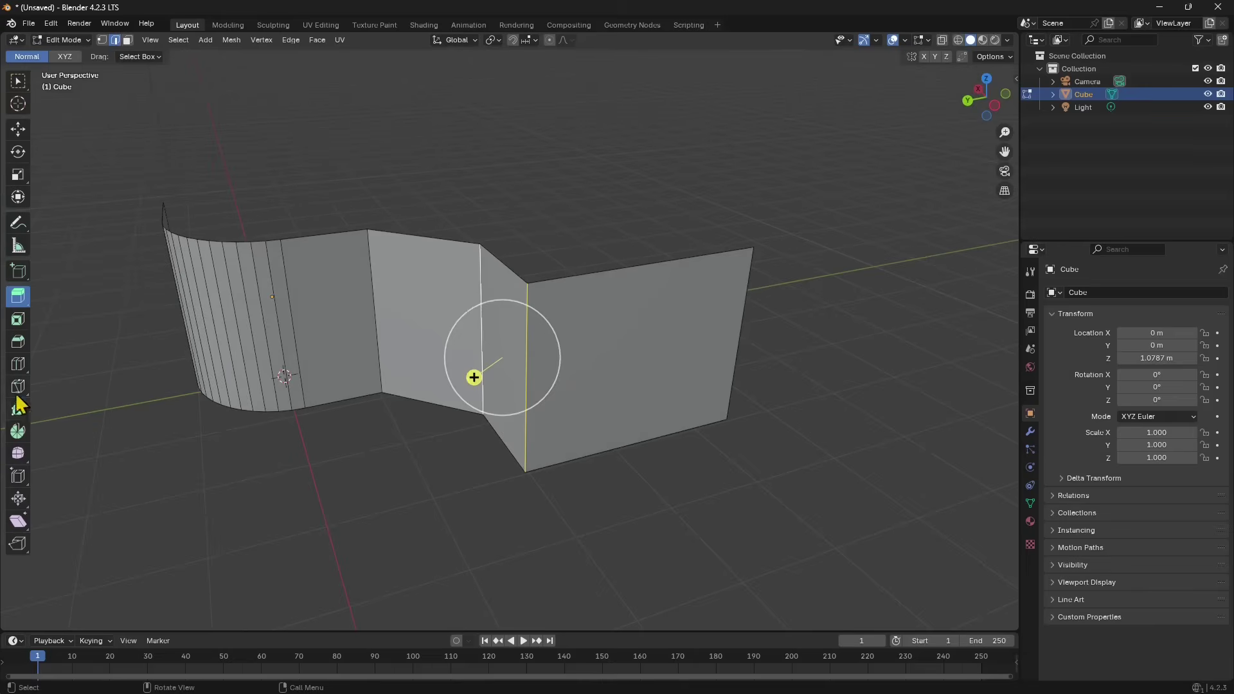
left_click(18, 344)
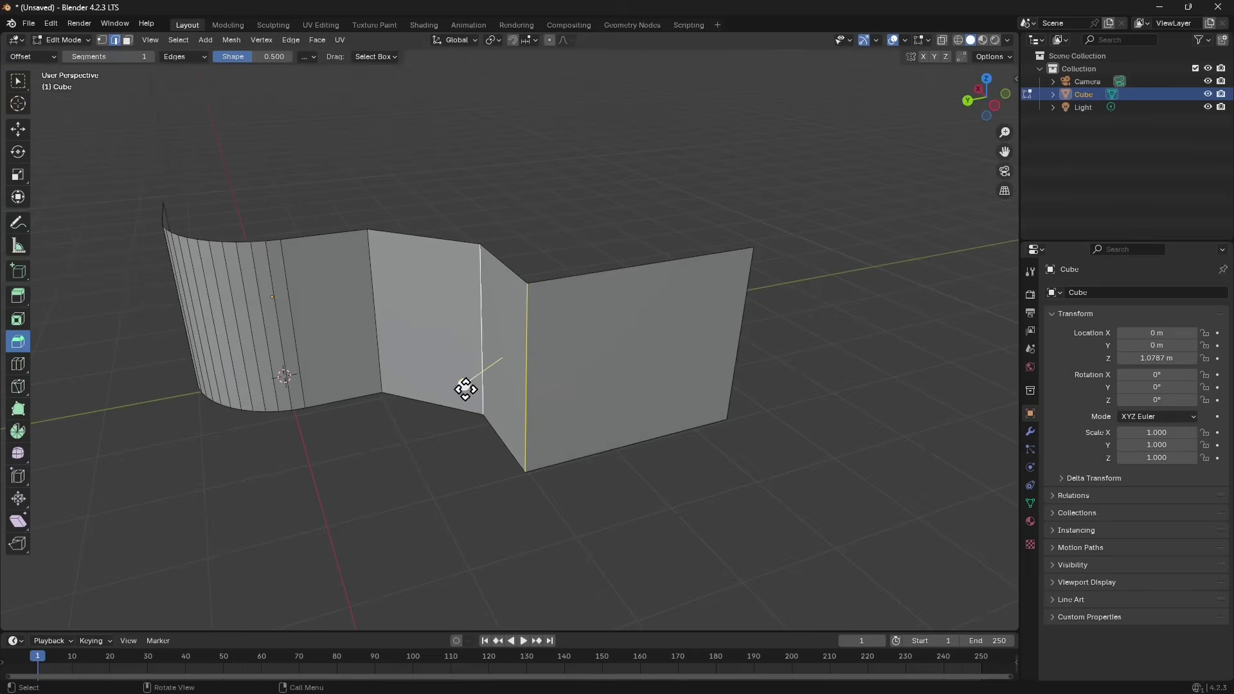
left_click_drag(465, 389, 447, 418)
scroll(207, 437, "up", 9, "ctrl")
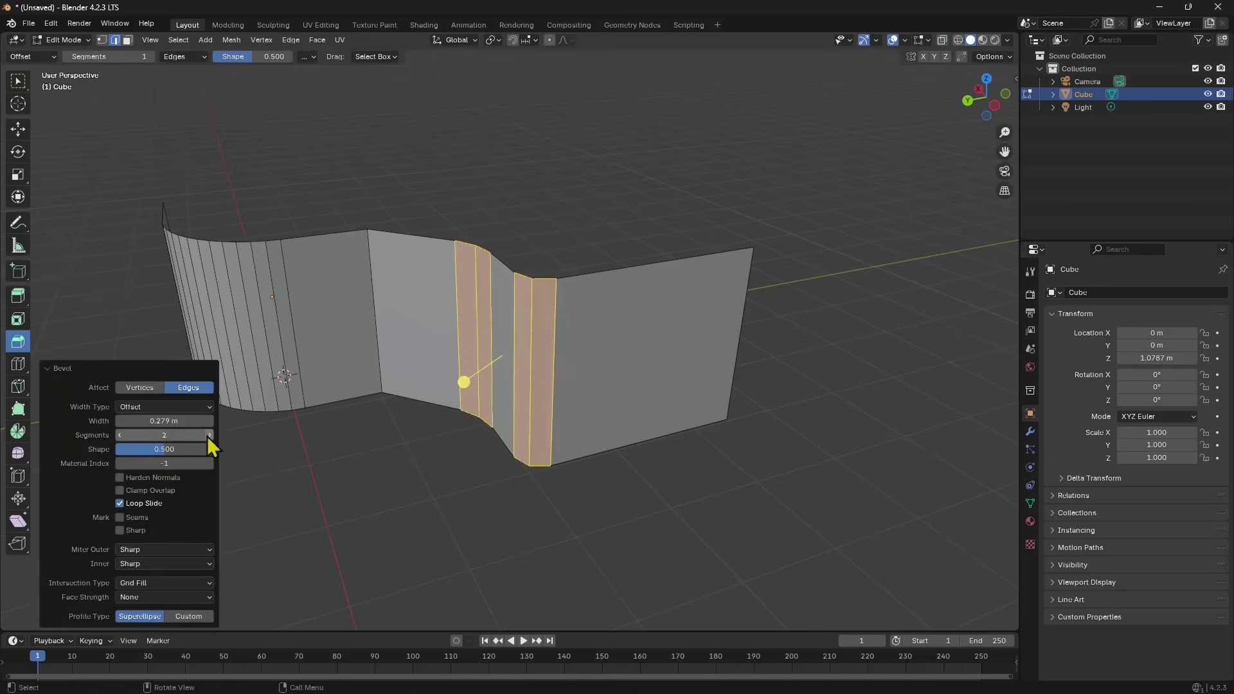
middle_click_drag(521, 477, 587, 499)
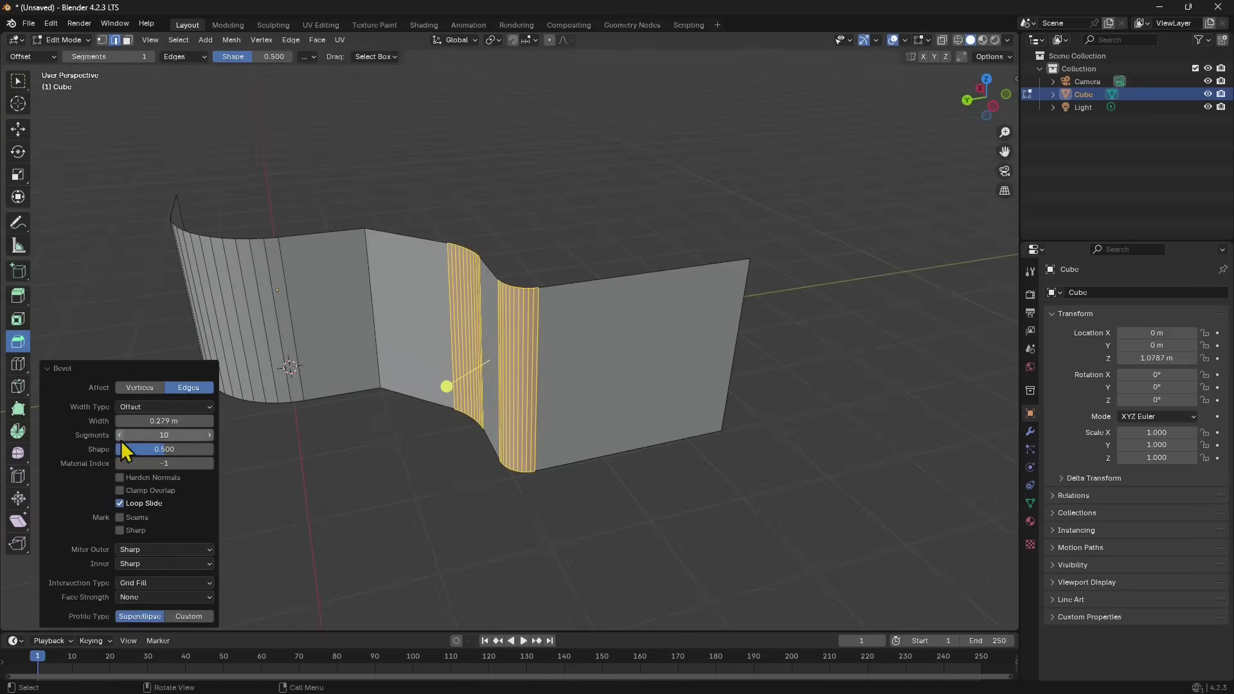
scroll(122, 438, "down", 6, "ctrl")
middle_click_drag(488, 514, 502, 489)
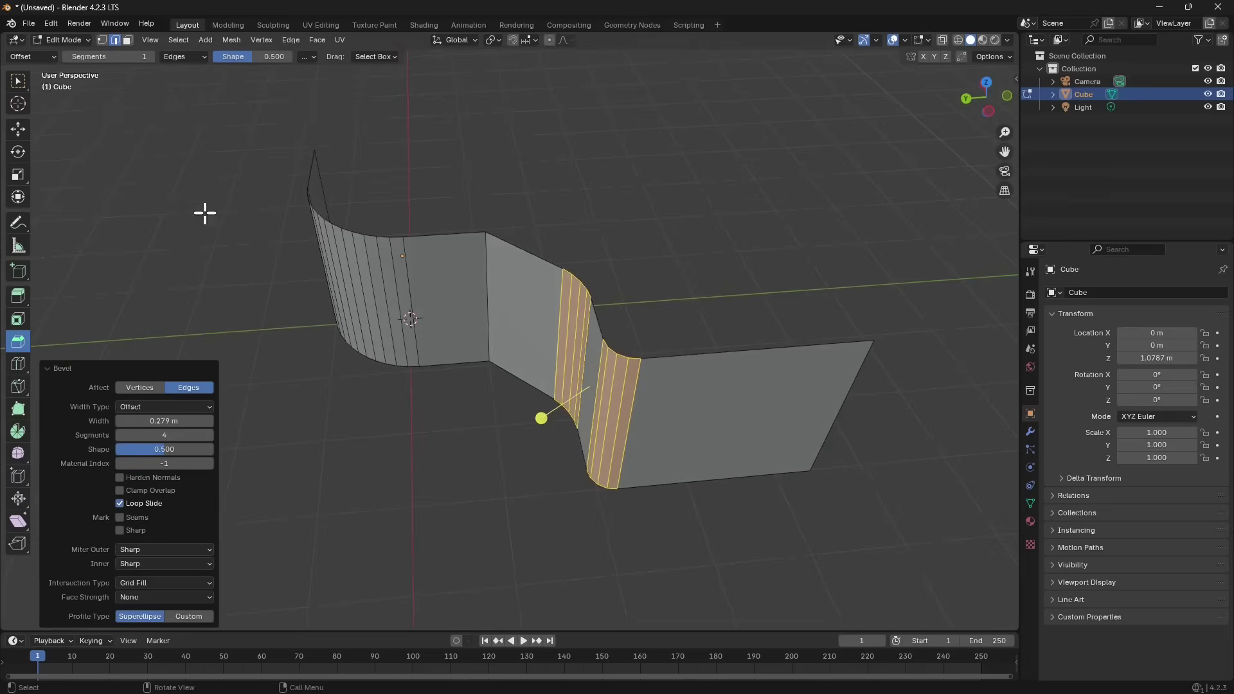
Return to Object Mode and reselect the wall.
left_click(55, 37)
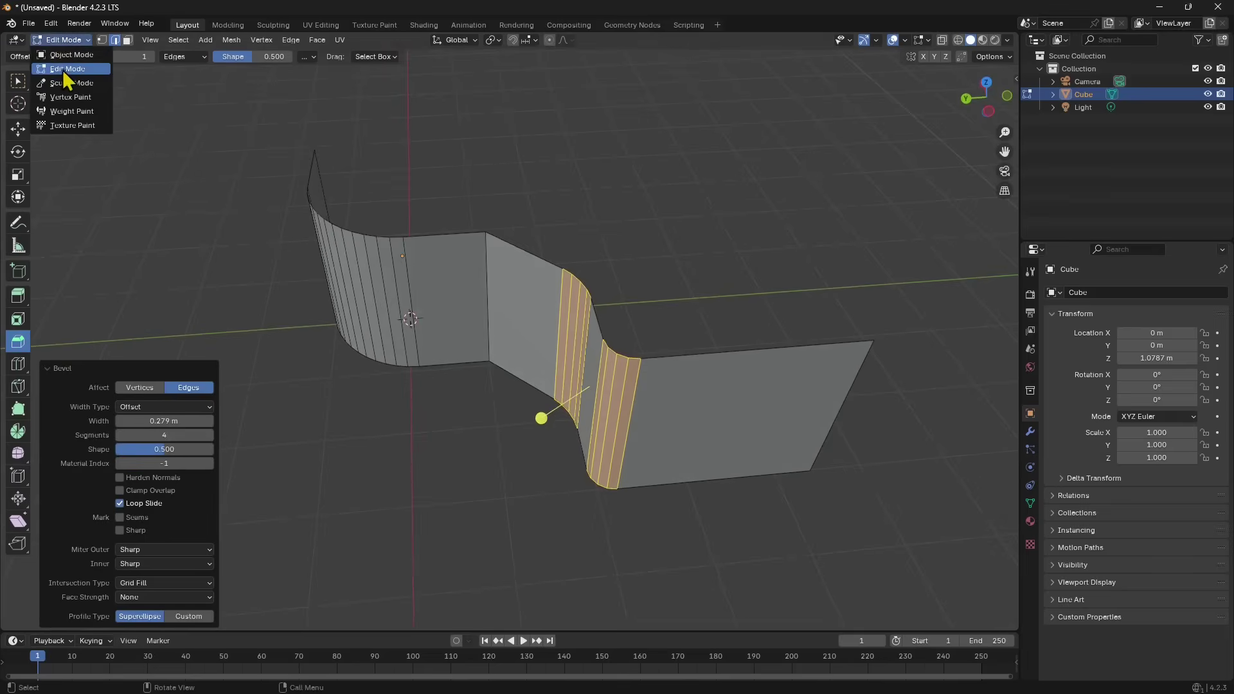
left_click(64, 55)
left_click(535, 490)
middle_click_drag(535, 489, 565, 490)
left_click(596, 393)
middle_click_drag(596, 393, 542, 407)
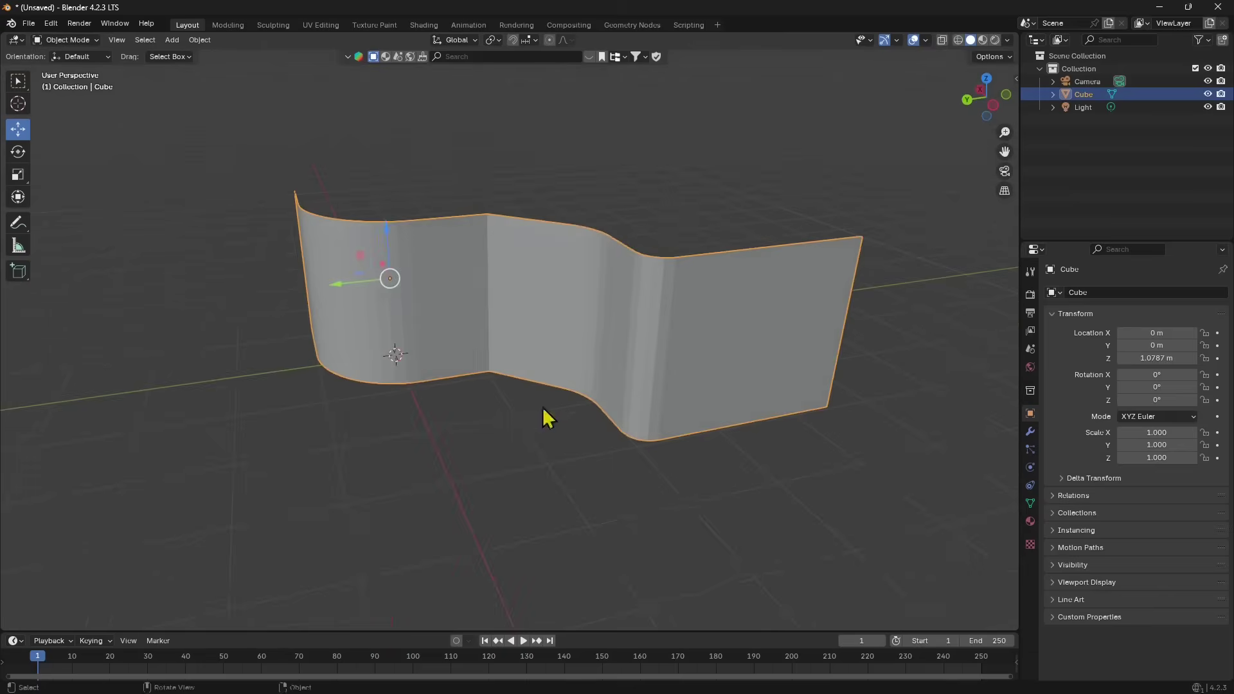
In Edit Mode, bevel the corner edge beside the curve 0.455 m with 7 segments, then exit to Object Mode.
left_click(70, 40)
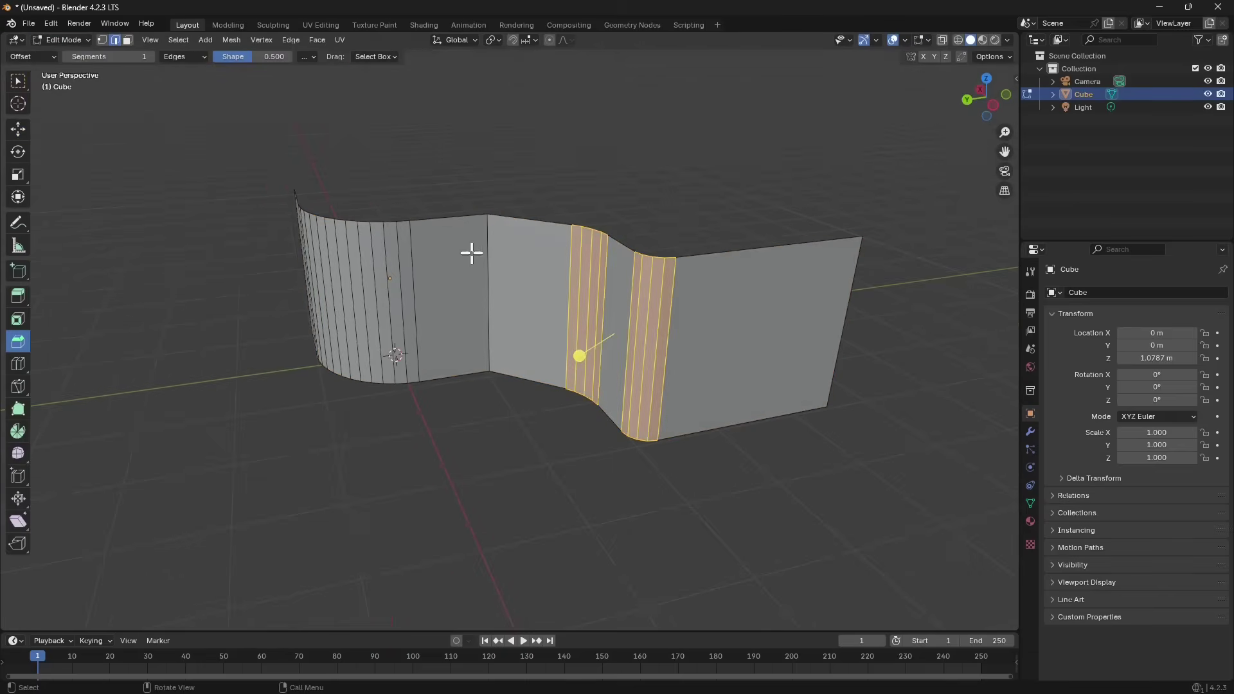
left_click(486, 253)
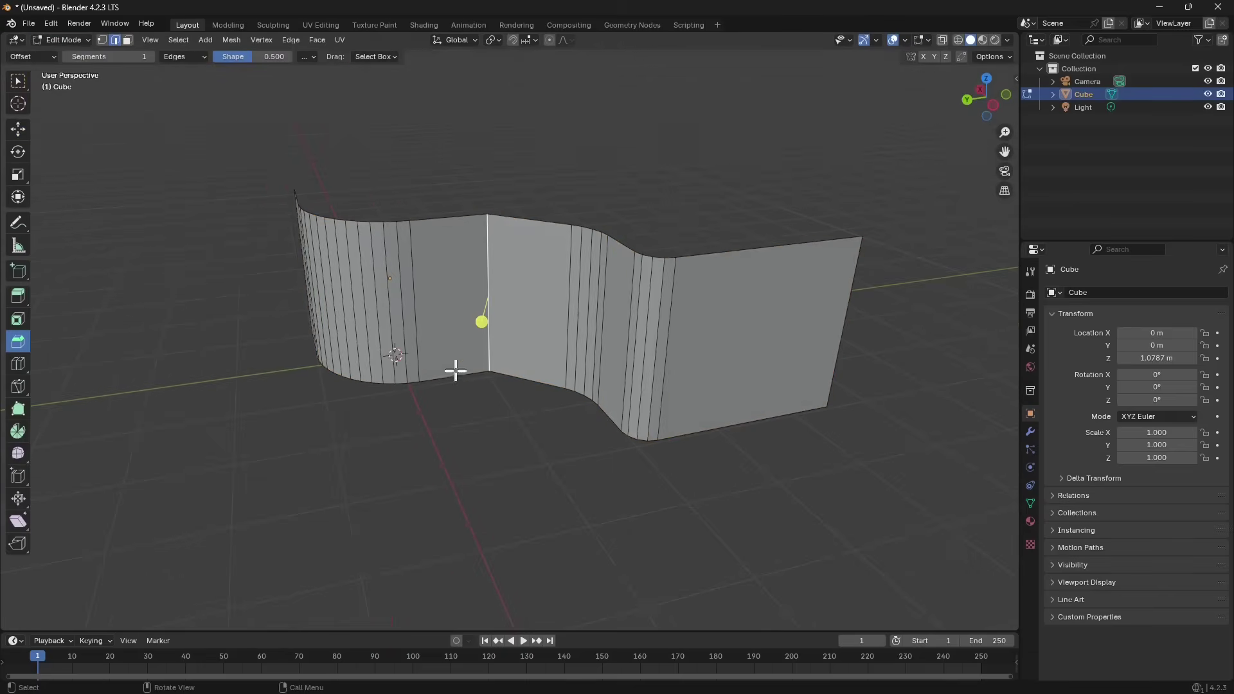
left_click_drag(487, 322, 483, 365)
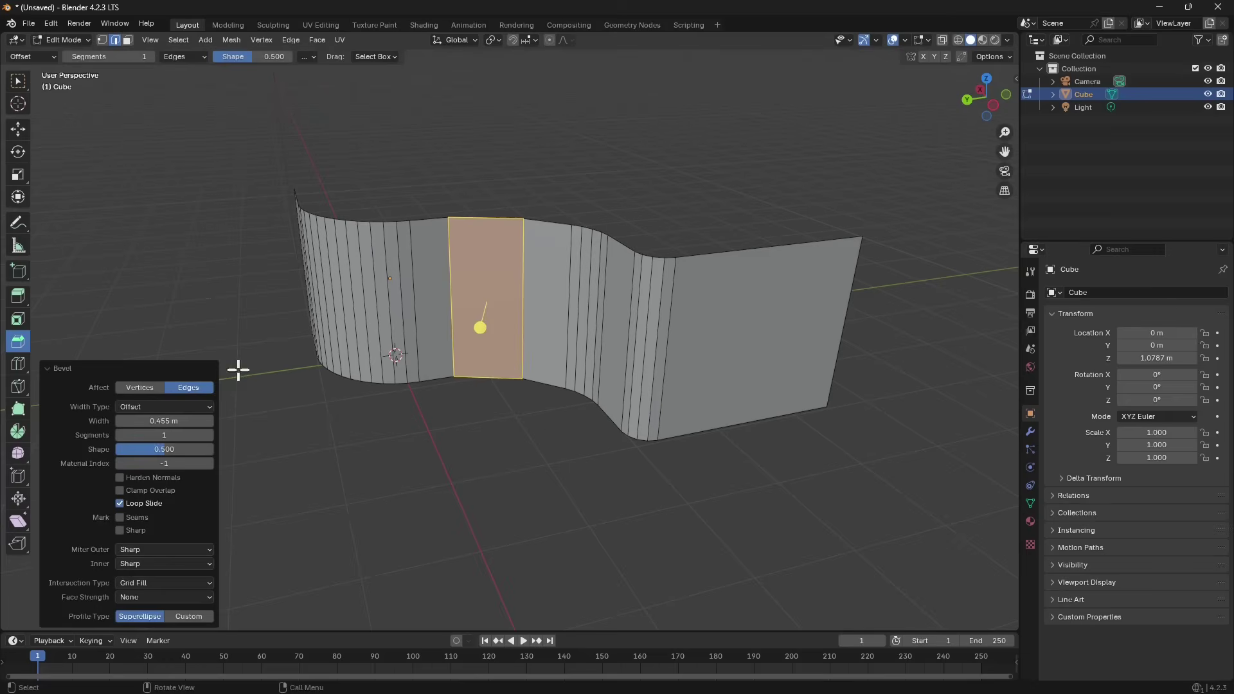
mouse_move(209, 435)
left_mouse_down()
mouse_move(238, 435)
mouse_move(210, 437)
left_mouse_up()
left_click(59, 41)
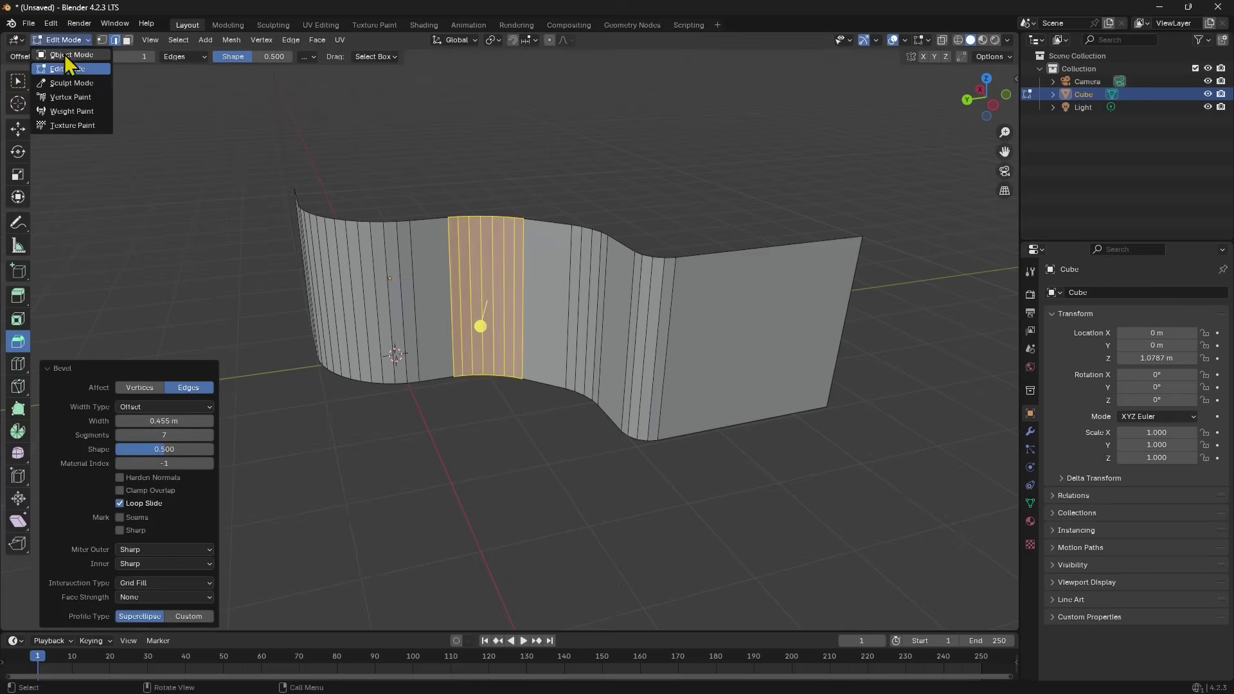
left_click(64, 55)
middle_click_drag(476, 365, 344, 373)
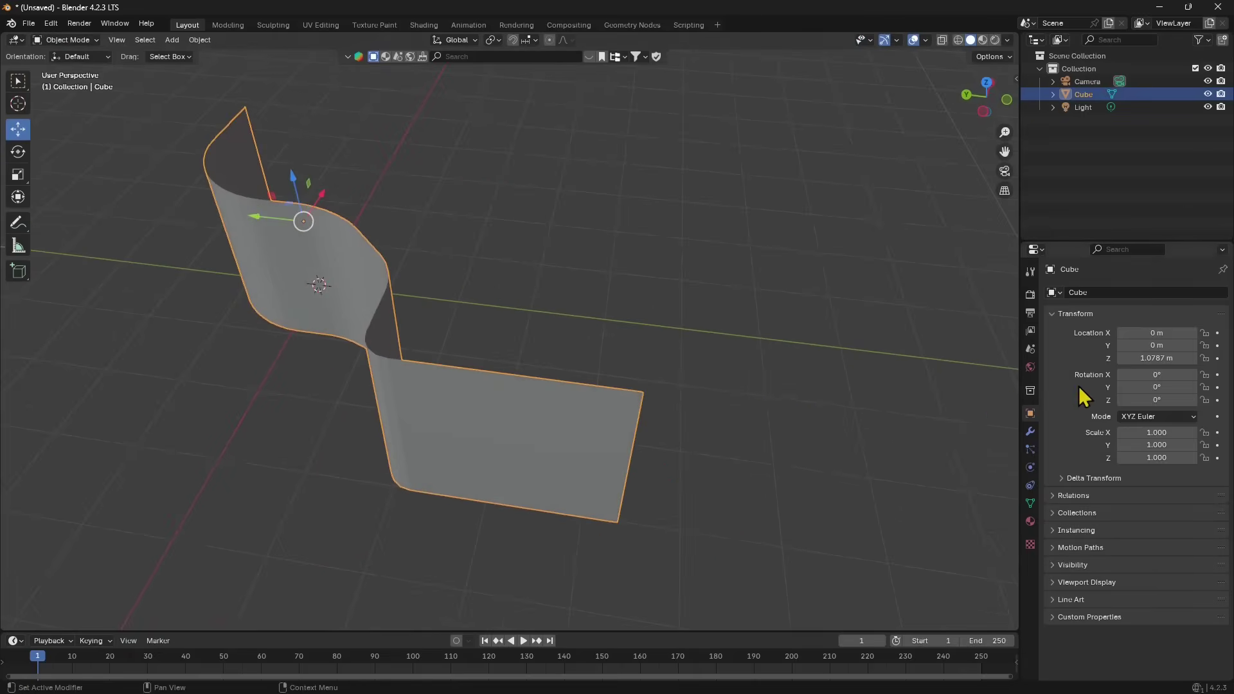
Add a Solidify modifier, searched as 'solid', with 0.18 m thickness and Even Thickness on.
left_click(1031, 433)
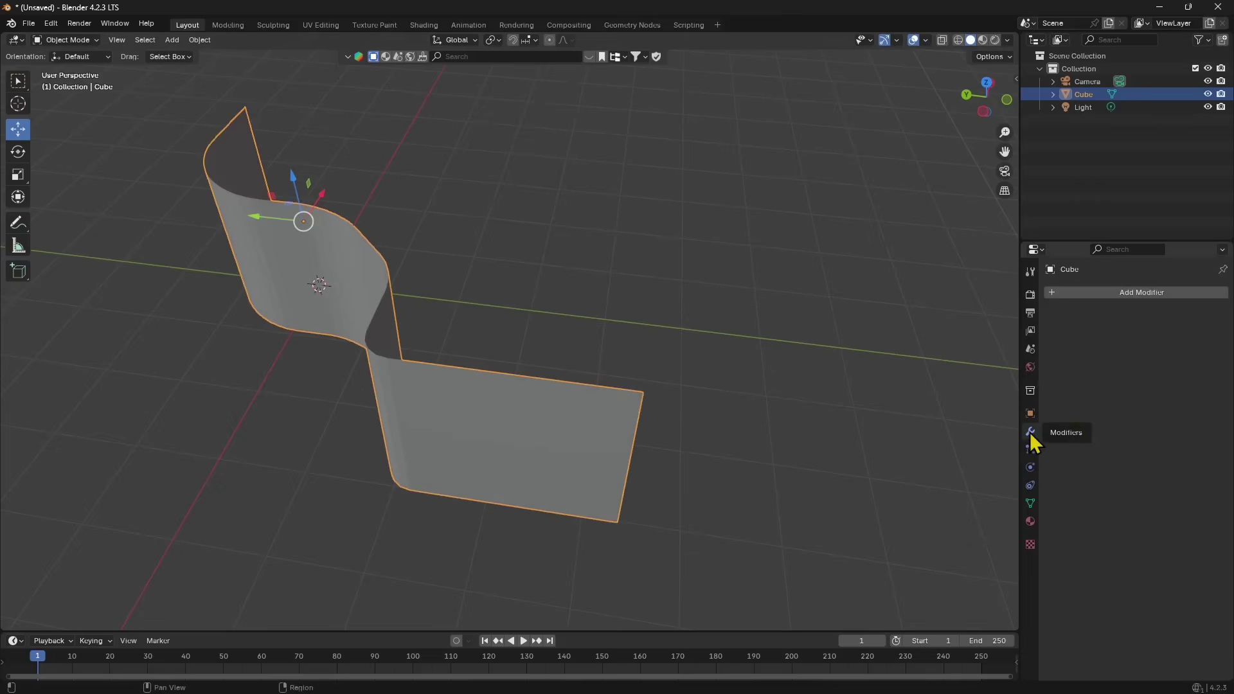
left_click(1105, 294)
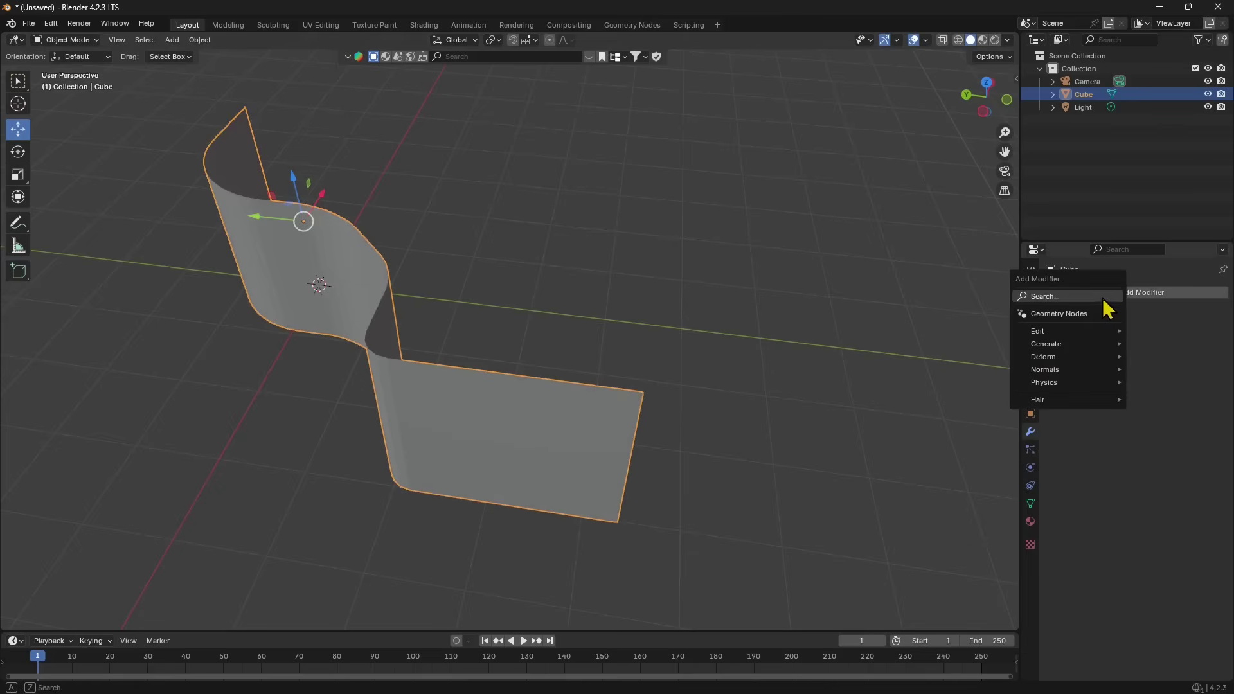
left_click(1041, 296)
type("solid")
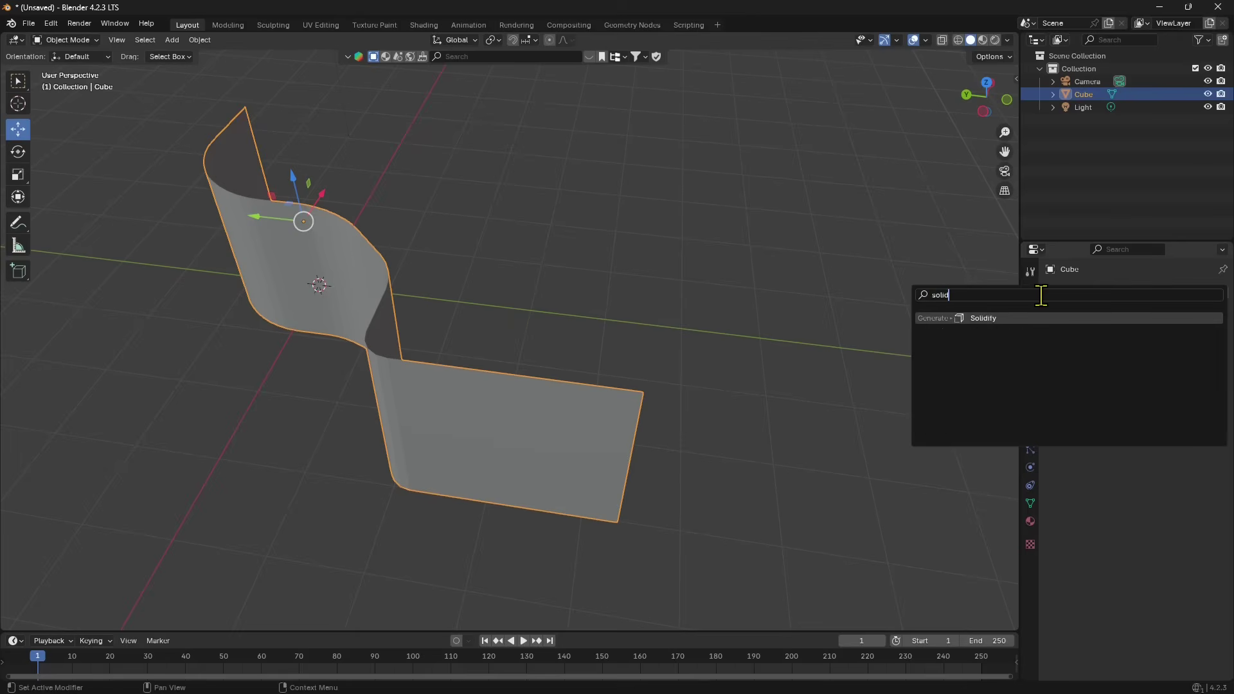
left_click(979, 319)
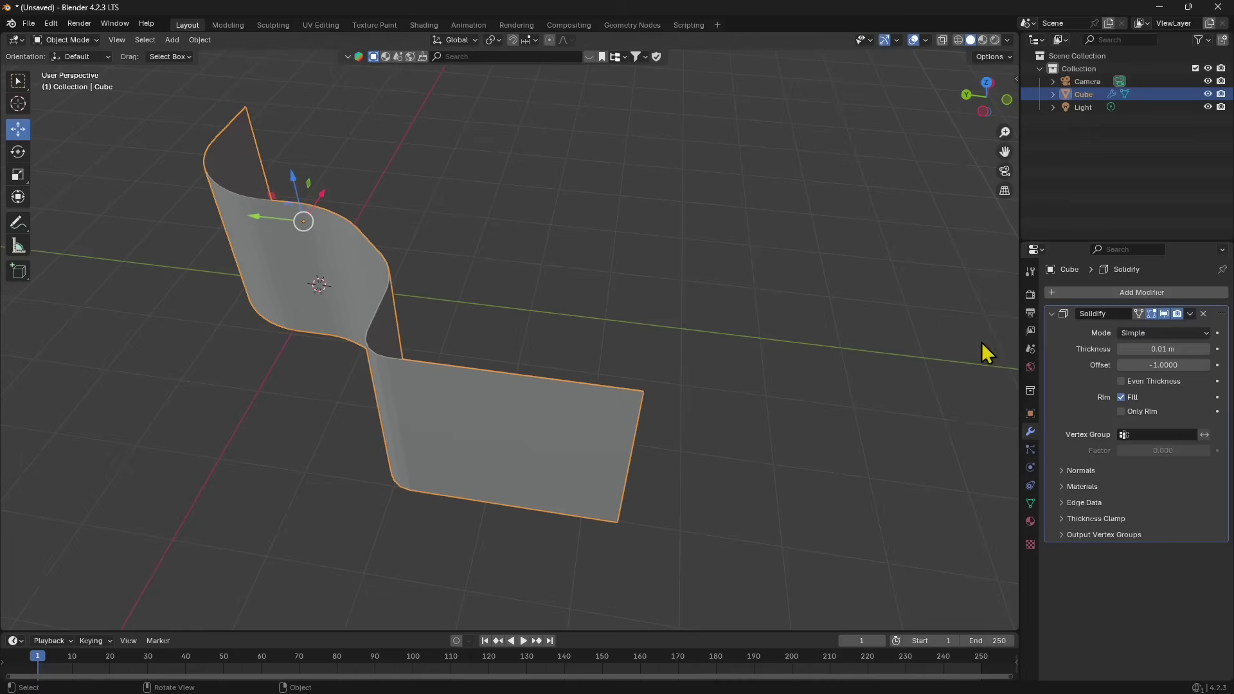
mouse_move(1163, 349)
left_mouse_down()
mouse_move(1212, 349)
mouse_move(1167, 353)
left_mouse_up()
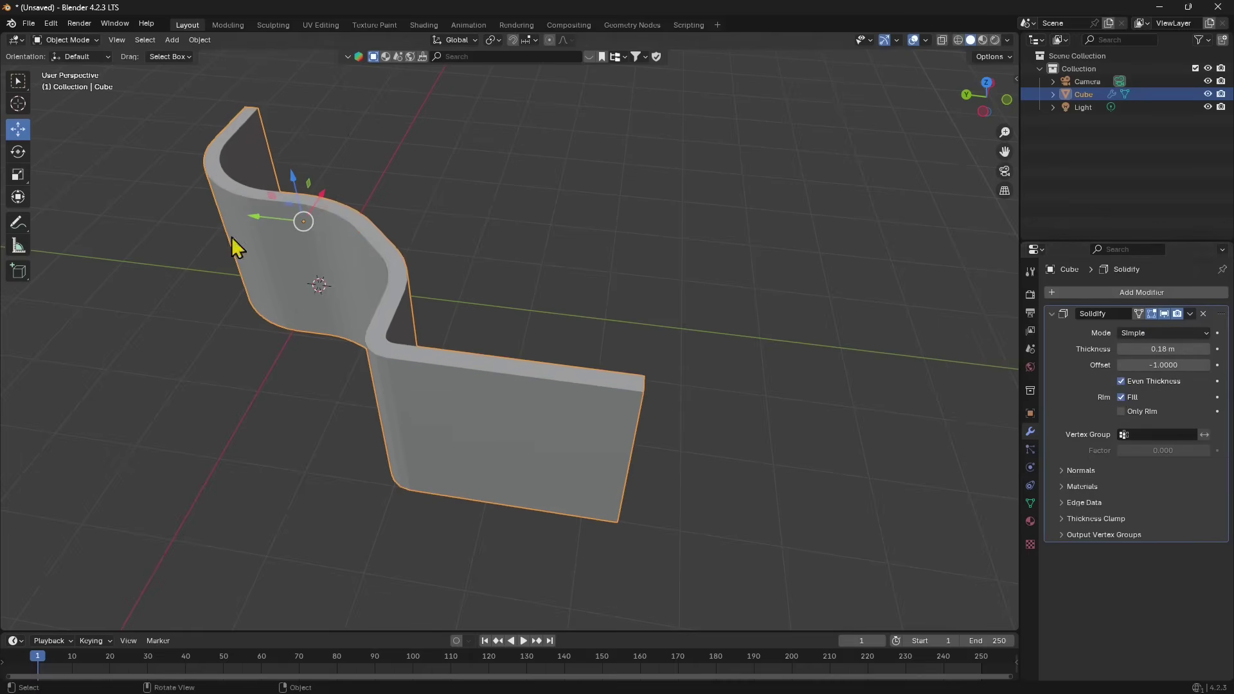
middle_click_drag(231, 238, 550, 475)
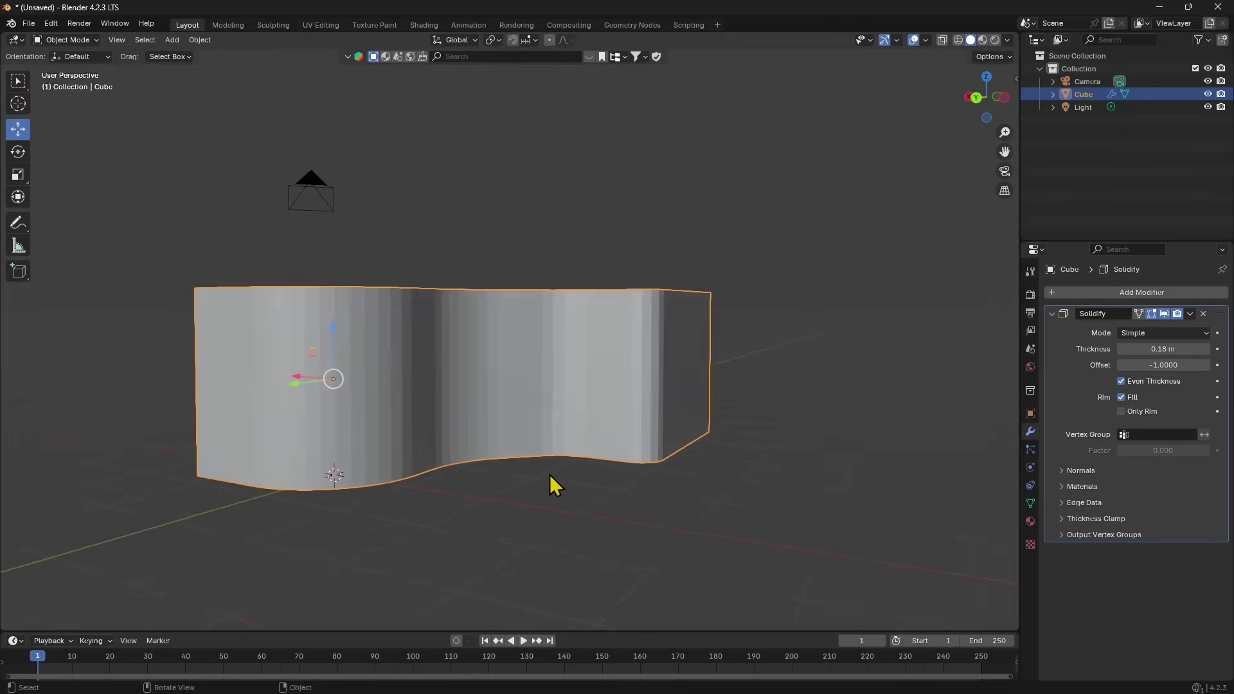
Cycle through smooth and flat shading, ending with Shade Auto Smooth at 30°.
right_click(497, 341)
left_click(451, 341)
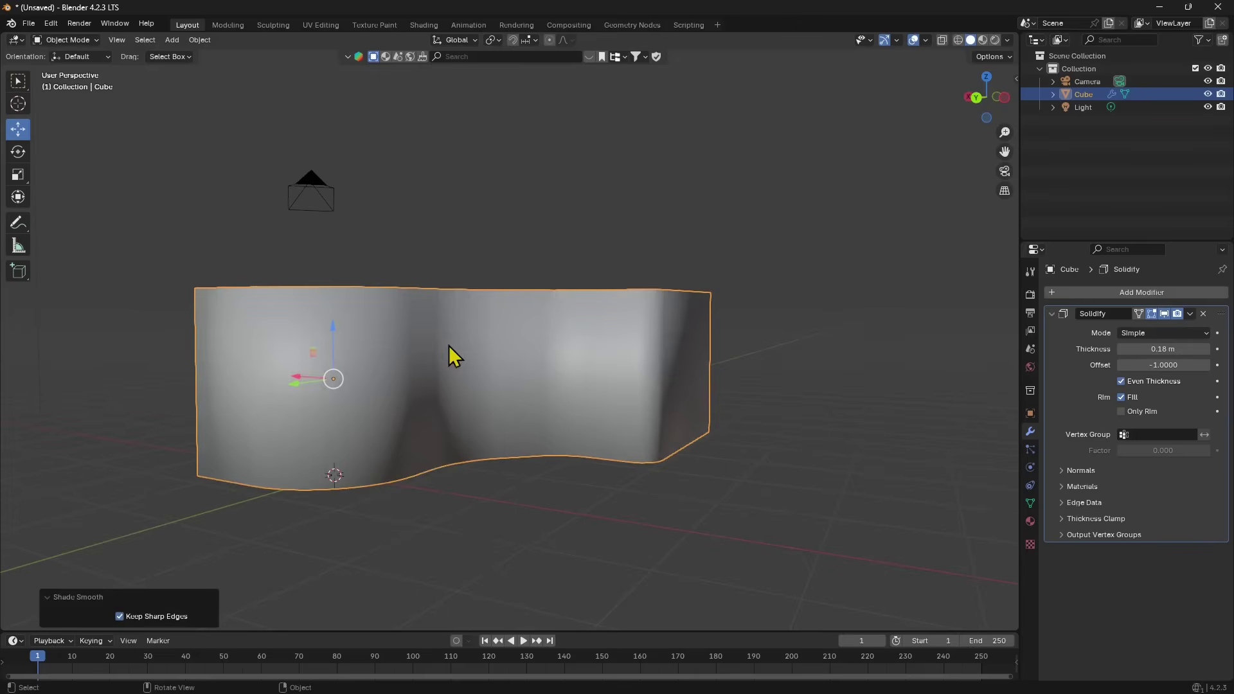
right_click(454, 335)
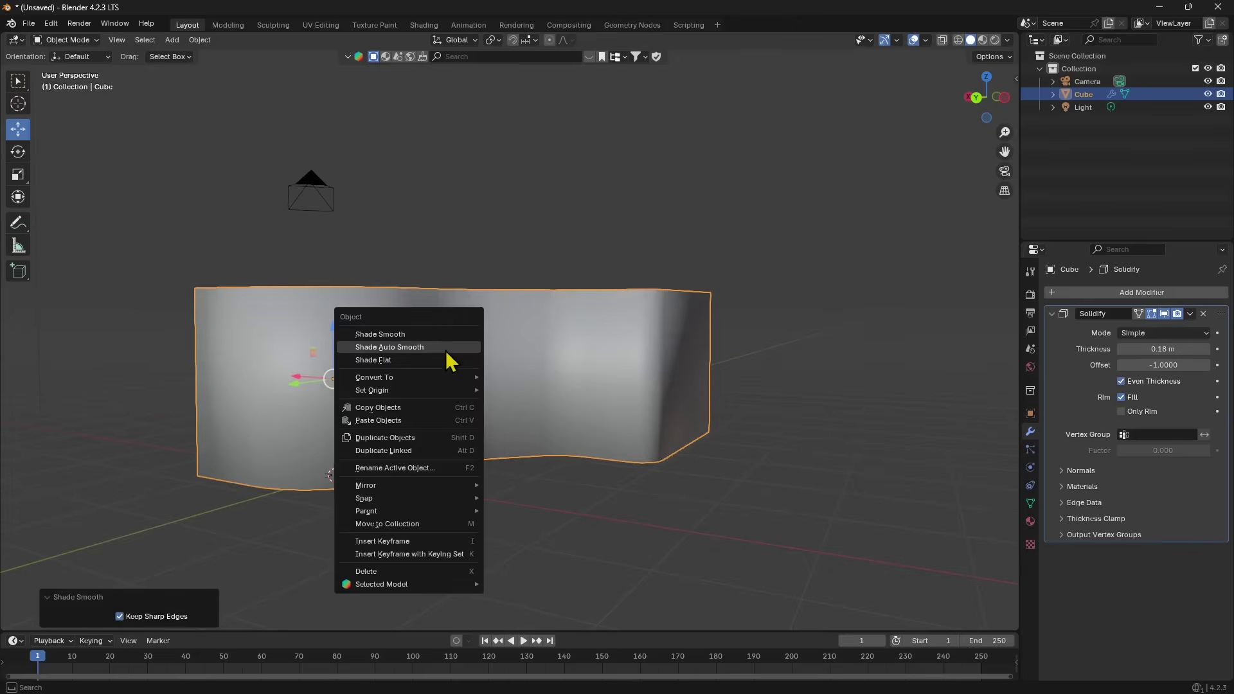
left_click(446, 350)
mouse_move(515, 393)
middle_mouse_down()
mouse_move(407, 472)
mouse_move(414, 526)
mouse_move(433, 380)
mouse_move(436, 429)
mouse_move(392, 434)
mouse_move(404, 437)
middle_mouse_up()
right_click(488, 380)
left_click(464, 393)
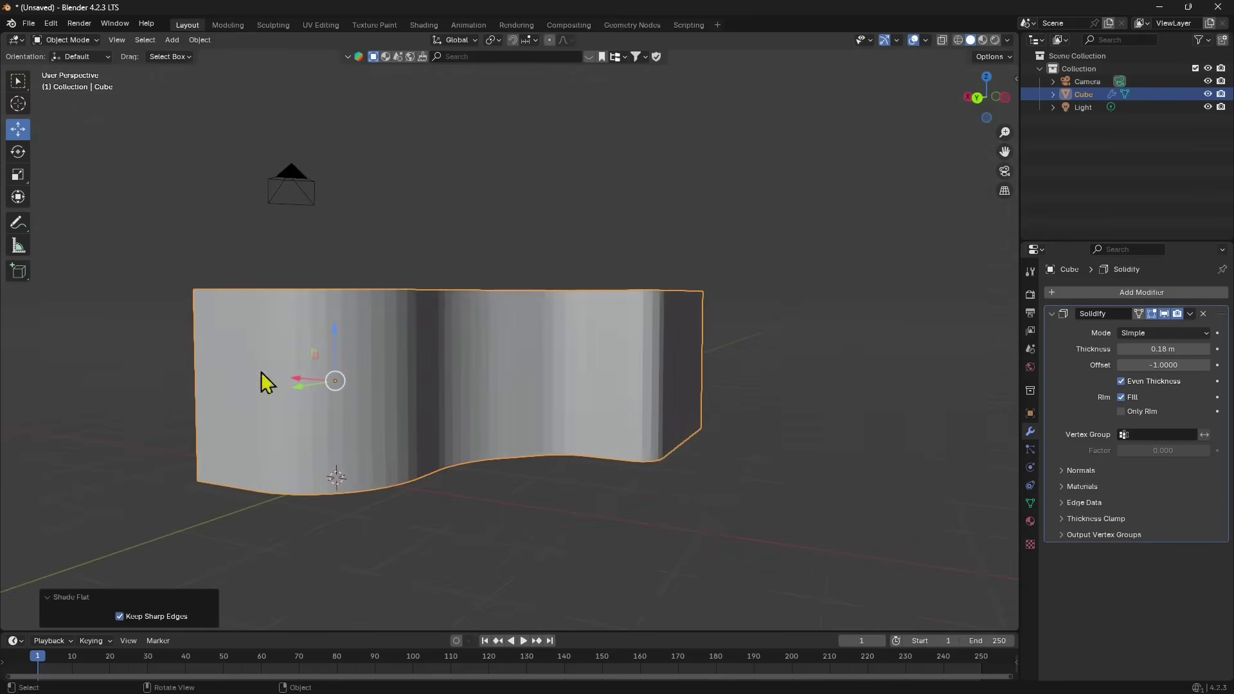
right_click(439, 387)
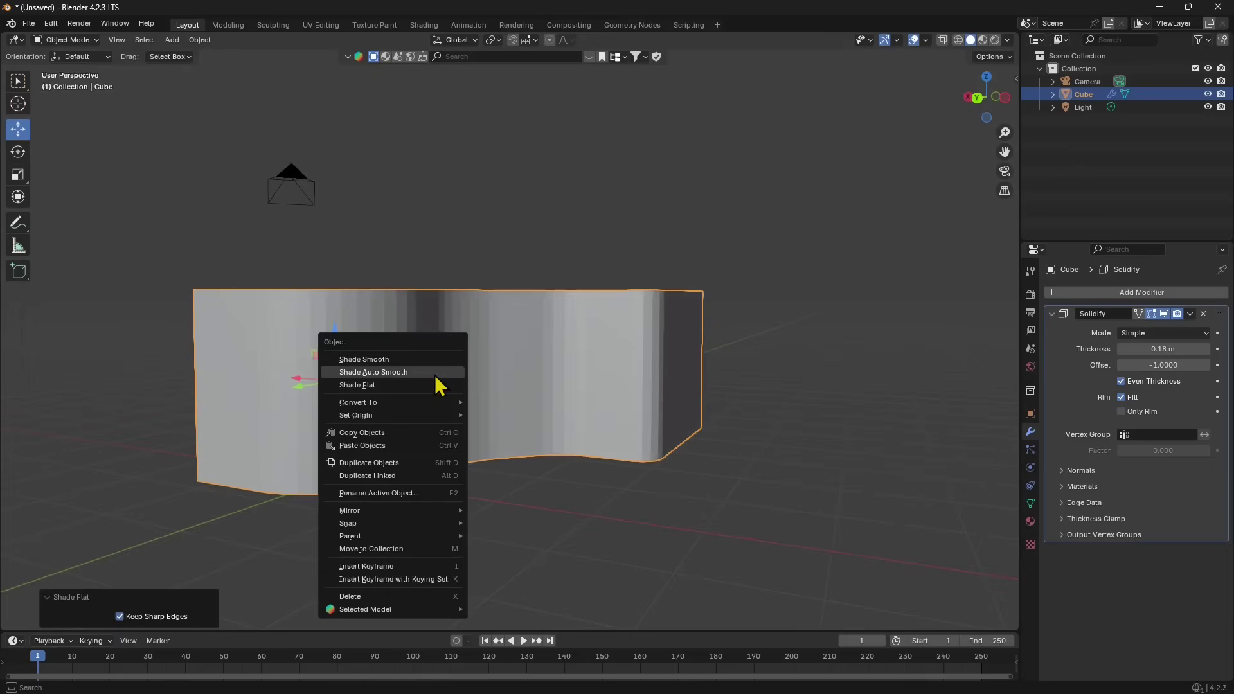
left_click(431, 376)
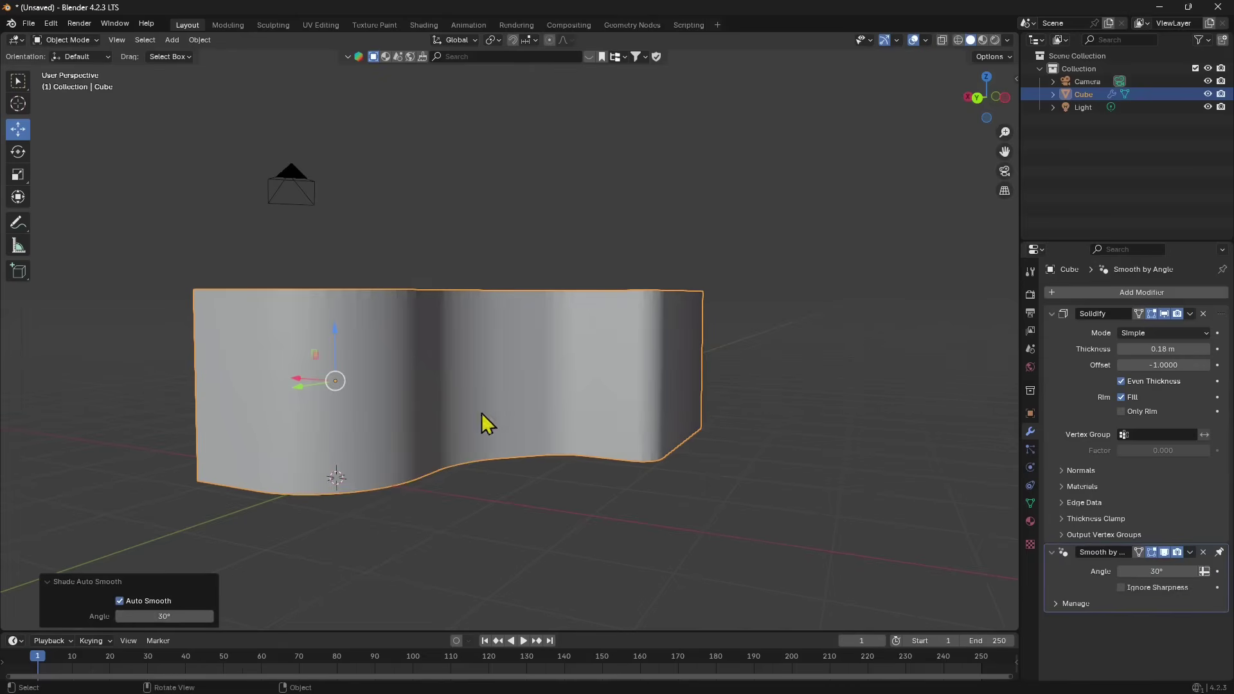
mouse_move(481, 413)
middle_mouse_down()
mouse_move(491, 507)
mouse_move(498, 372)
mouse_move(503, 464)
mouse_move(540, 469)
mouse_move(471, 466)
mouse_move(656, 463)
mouse_move(588, 460)
mouse_move(514, 381)
middle_mouse_up()
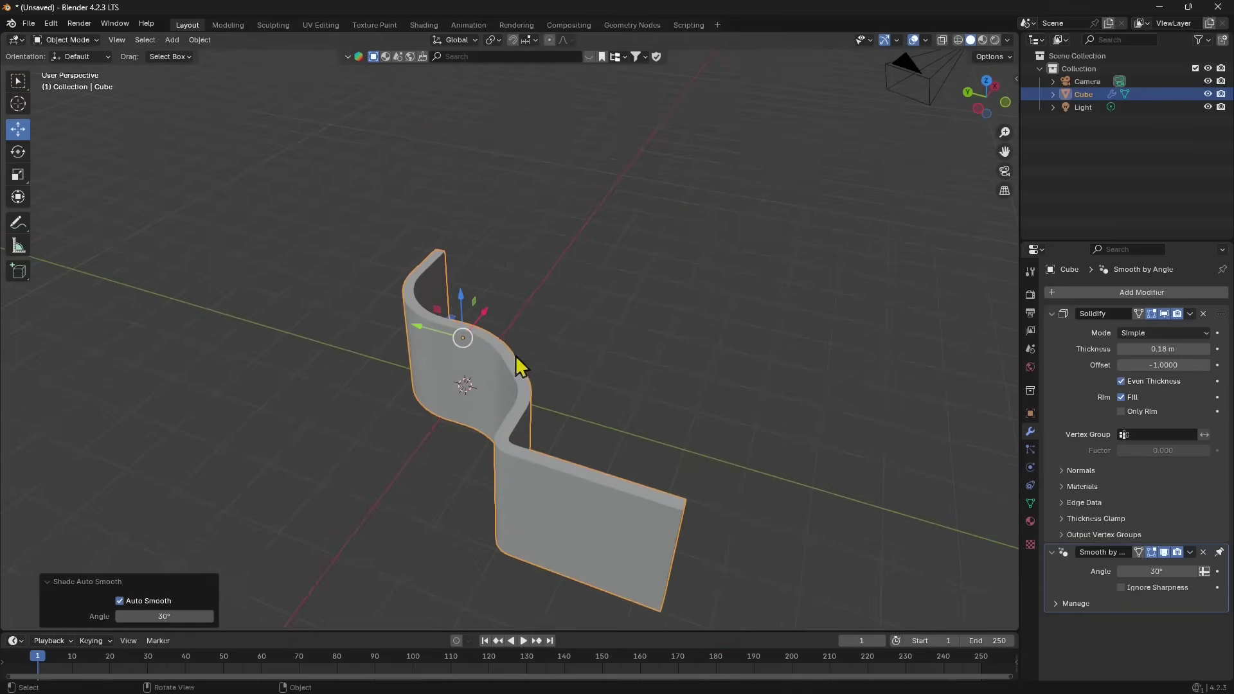
Move the wall 5.3749 m along Y and add a NURBS path at the origin in Edit Mode.
mouse_move(430, 338)
left_mouse_down()
mouse_move(124, 281)
mouse_move(173, 326)
left_mouse_up()
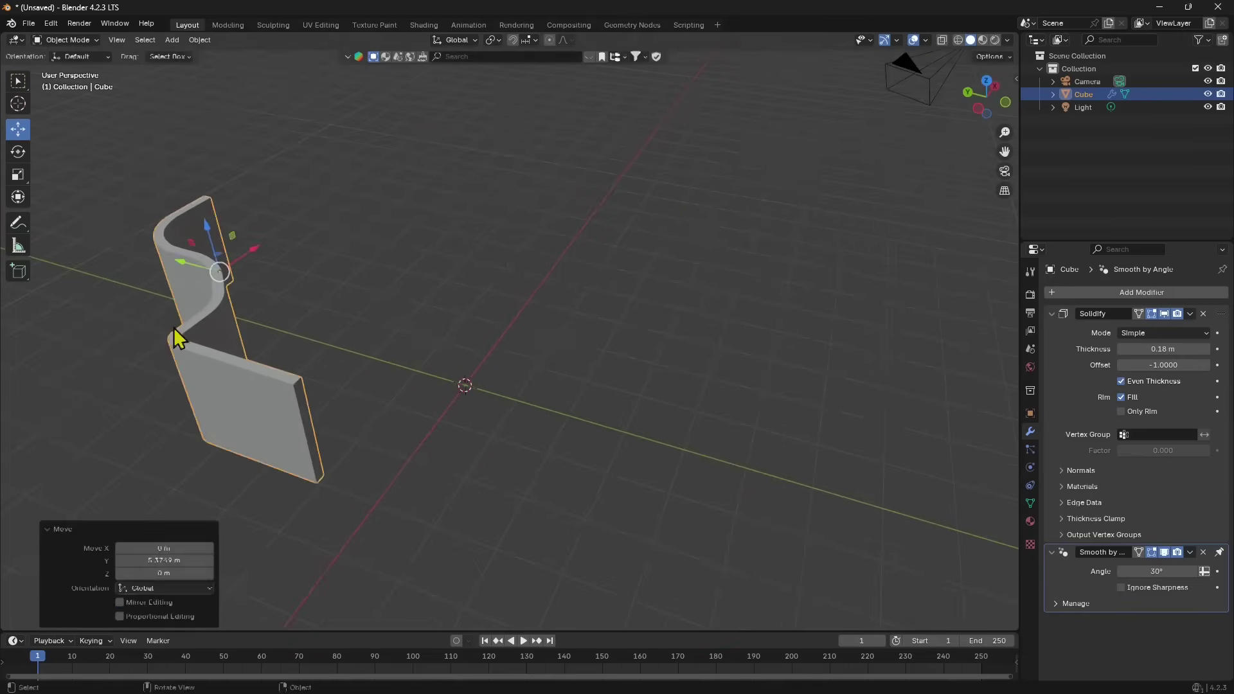
mouse_move(173, 326)
middle_mouse_down()
mouse_move(383, 449)
mouse_move(430, 443)
middle_mouse_up()
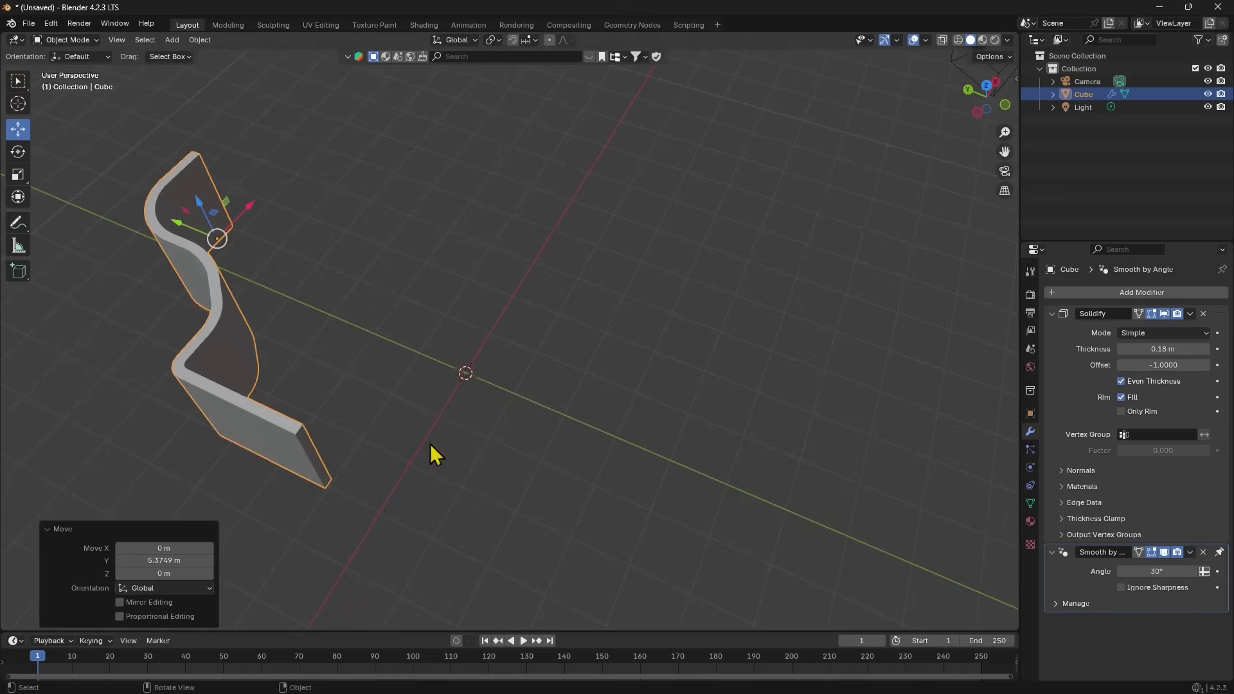
left_click(172, 40)
mouse_move(180, 67)
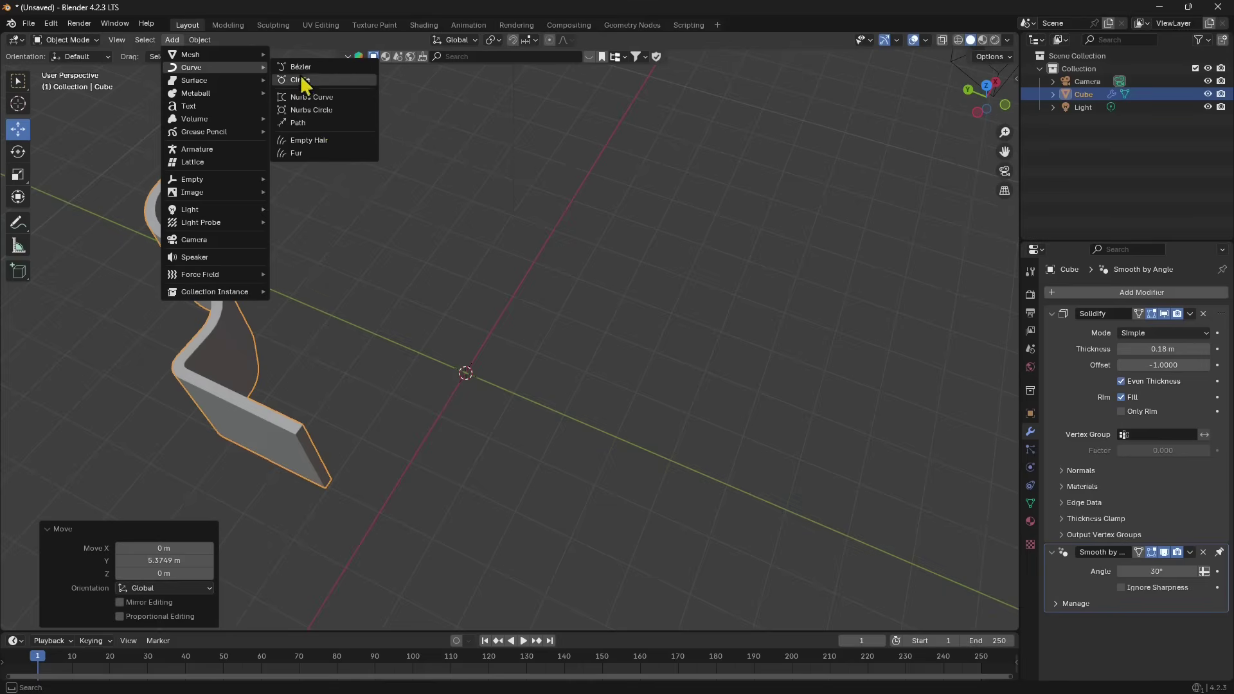
left_click(299, 123)
middle_click_drag(507, 400, 412, 417)
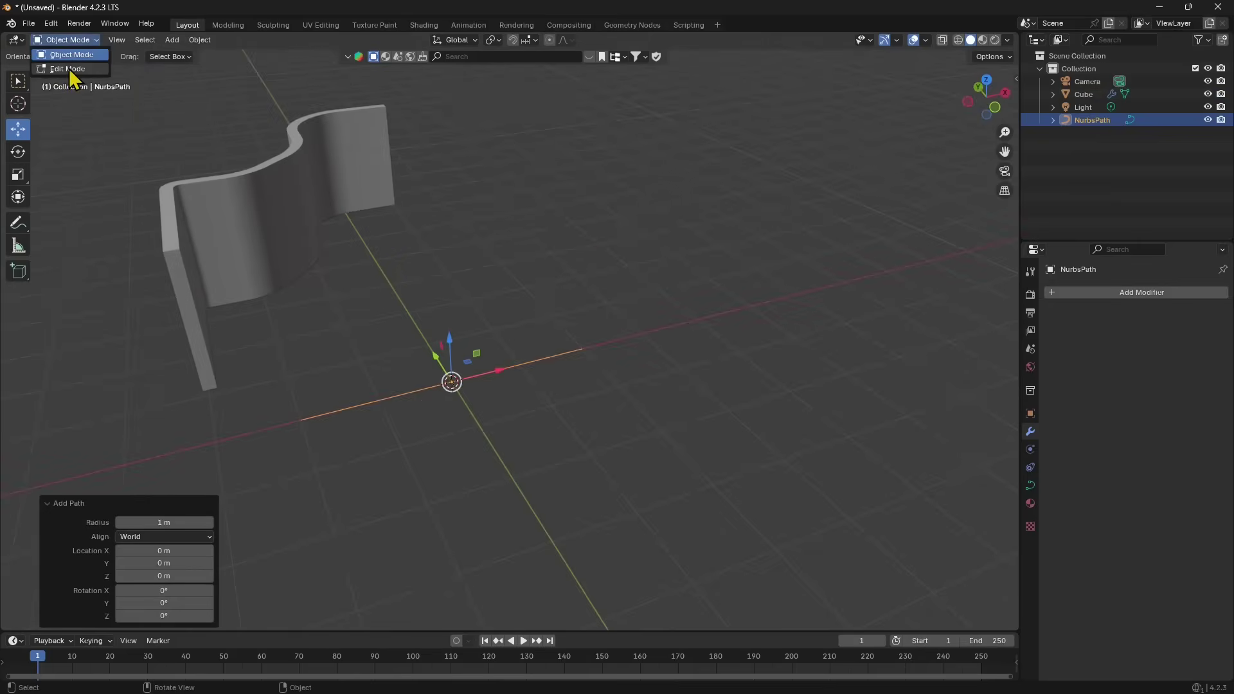
left_click(68, 68)
Move three path control points to bend it, shifting the end point 0.6654 m along X.
left_click(519, 364)
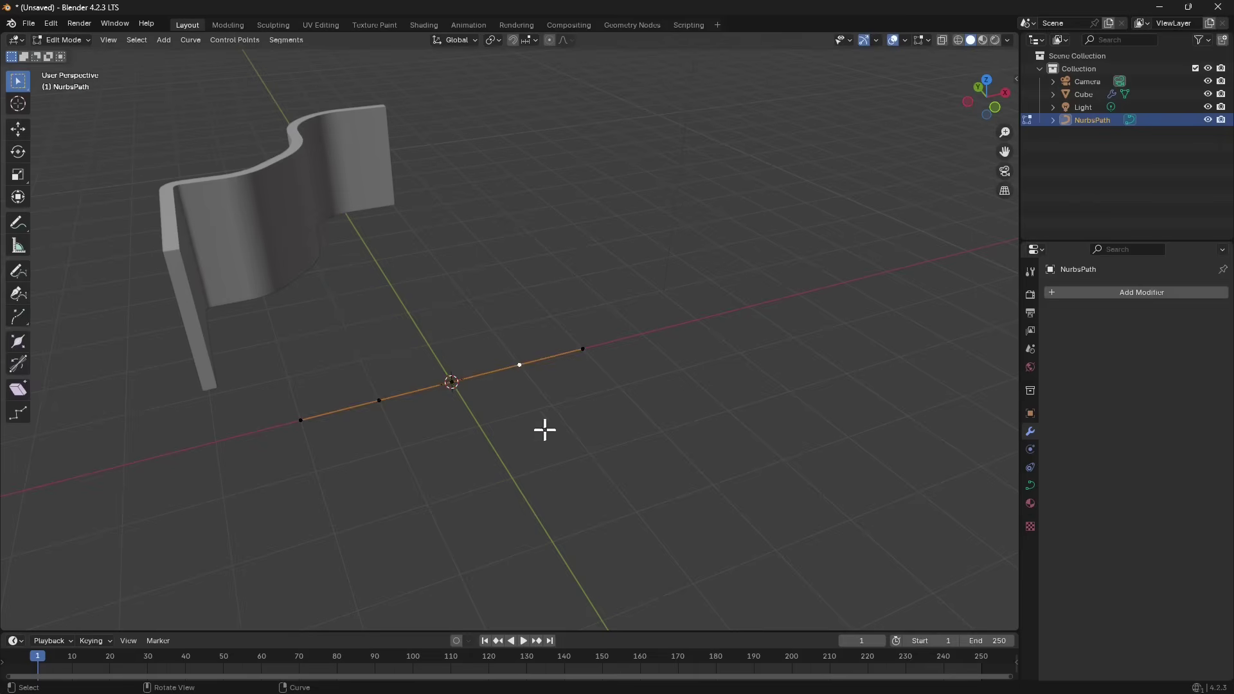
left_click(18, 131)
left_click_drag(499, 342, 581, 445)
left_click(386, 399)
left_click_drag(364, 373, 322, 385)
left_click(583, 355)
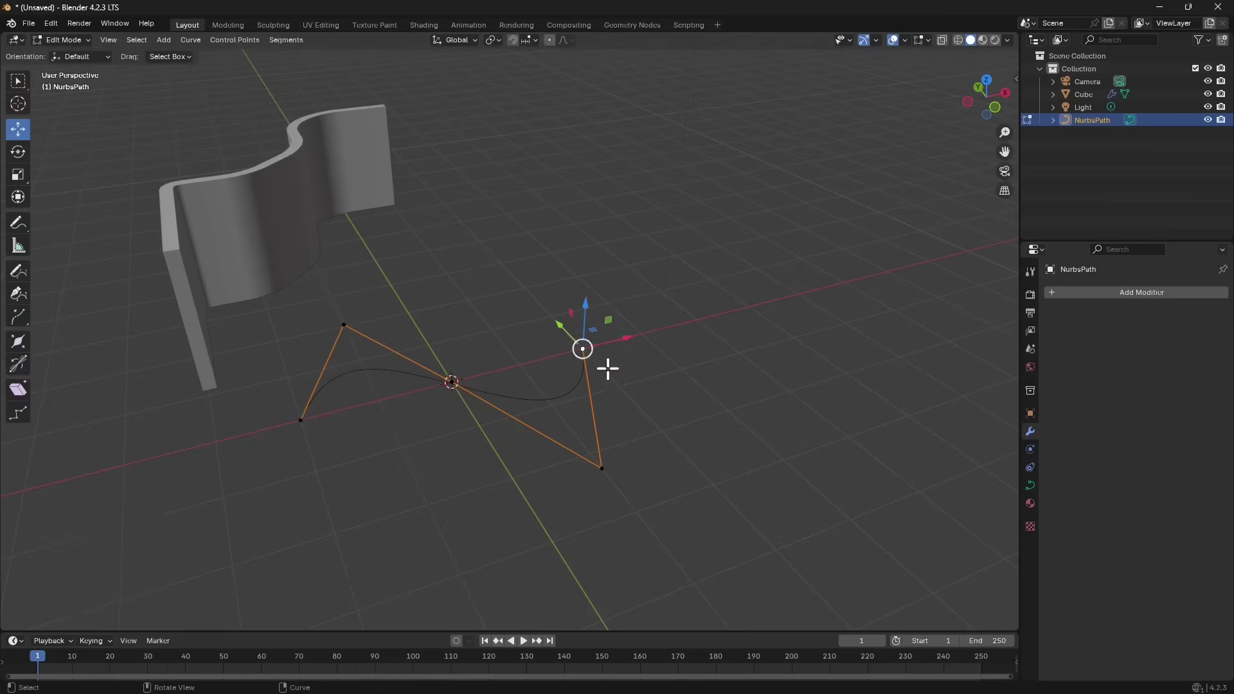
left_click_drag(611, 346, 651, 335)
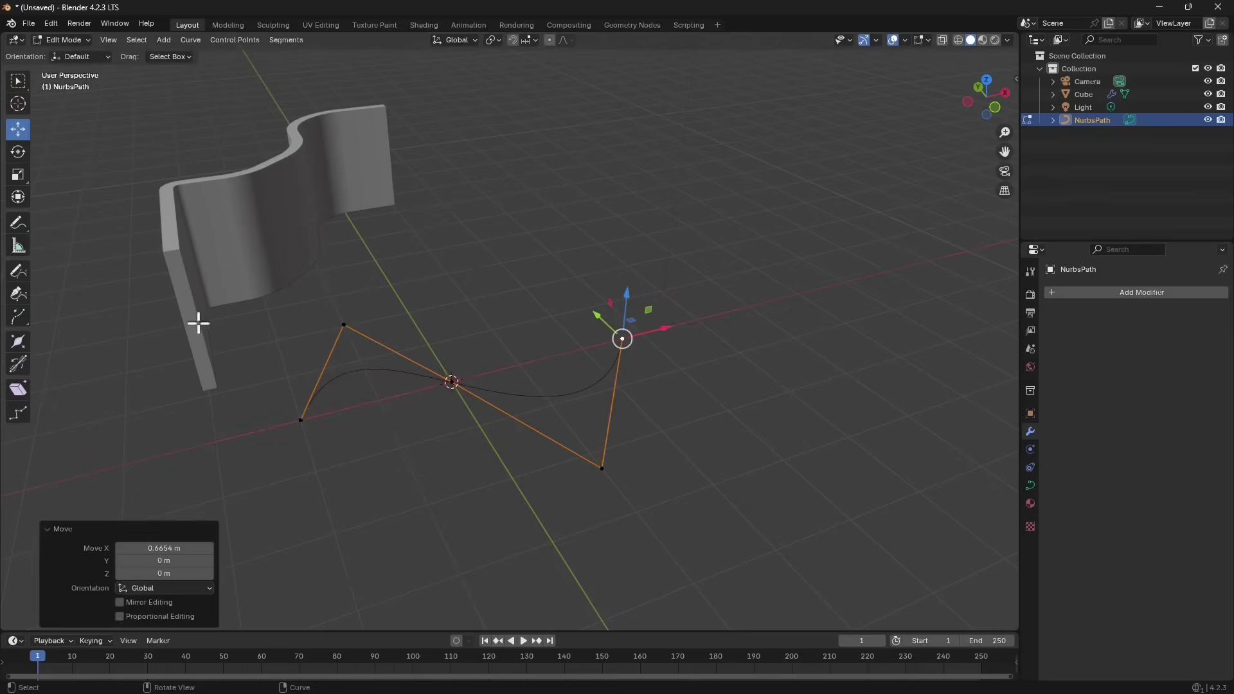
Extrude new points from the path's end along X and Y, the newest raised 1.0023 m in Z.
left_click(22, 320)
left_click_drag(623, 366, 858, 278)
key("x")
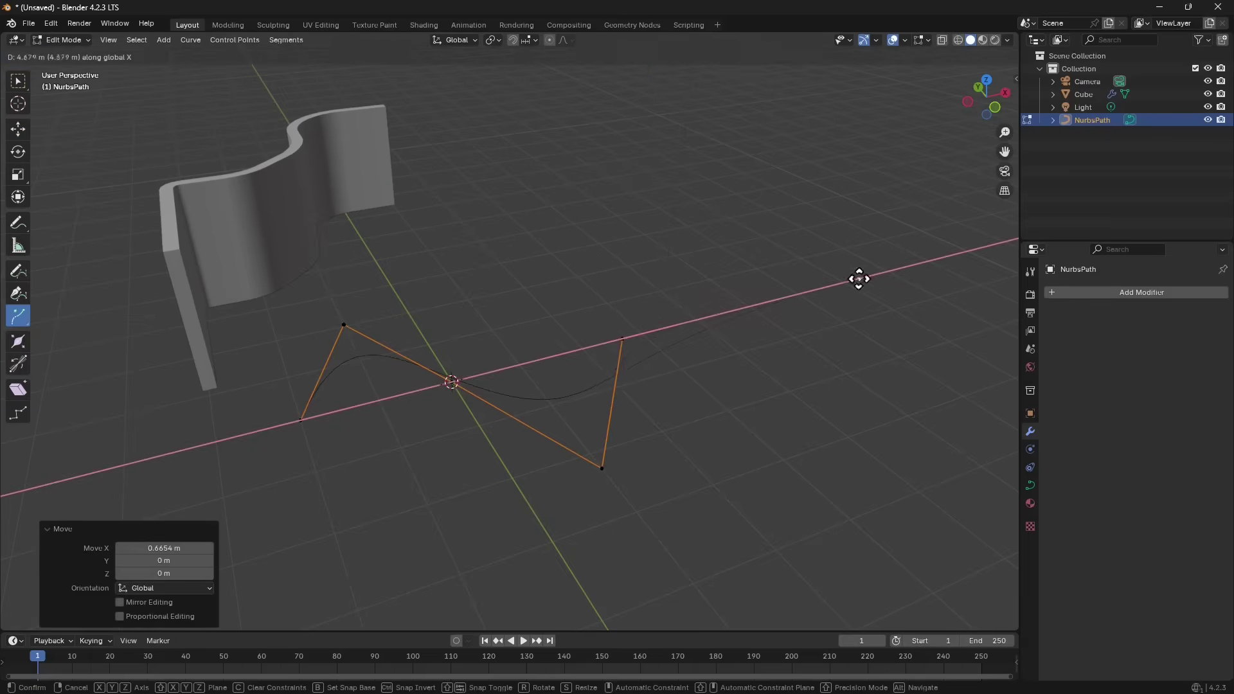
left_click_drag(752, 311, 867, 418)
key("y")
middle_click_drag(781, 455, 710, 405)
left_click_drag(792, 347, 919, 264)
middle_click_drag(690, 386, 651, 367)
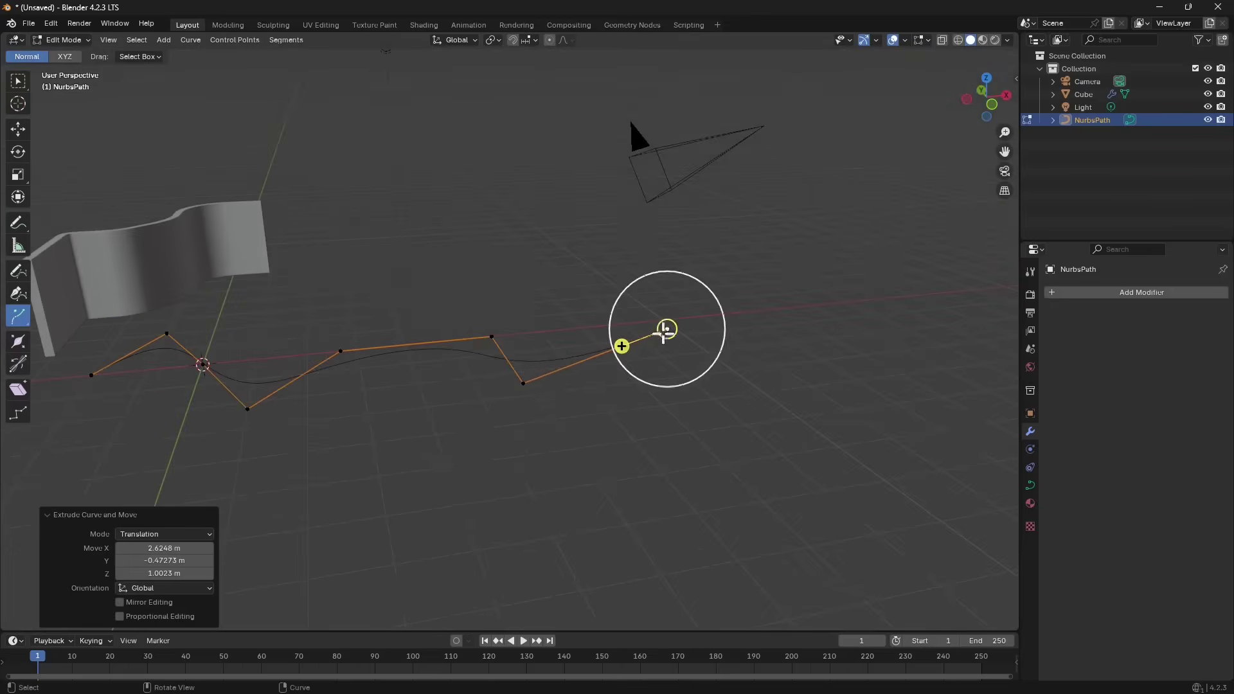
Set the path's Shape to 2D and return to Object Mode.
left_click(1030, 486)
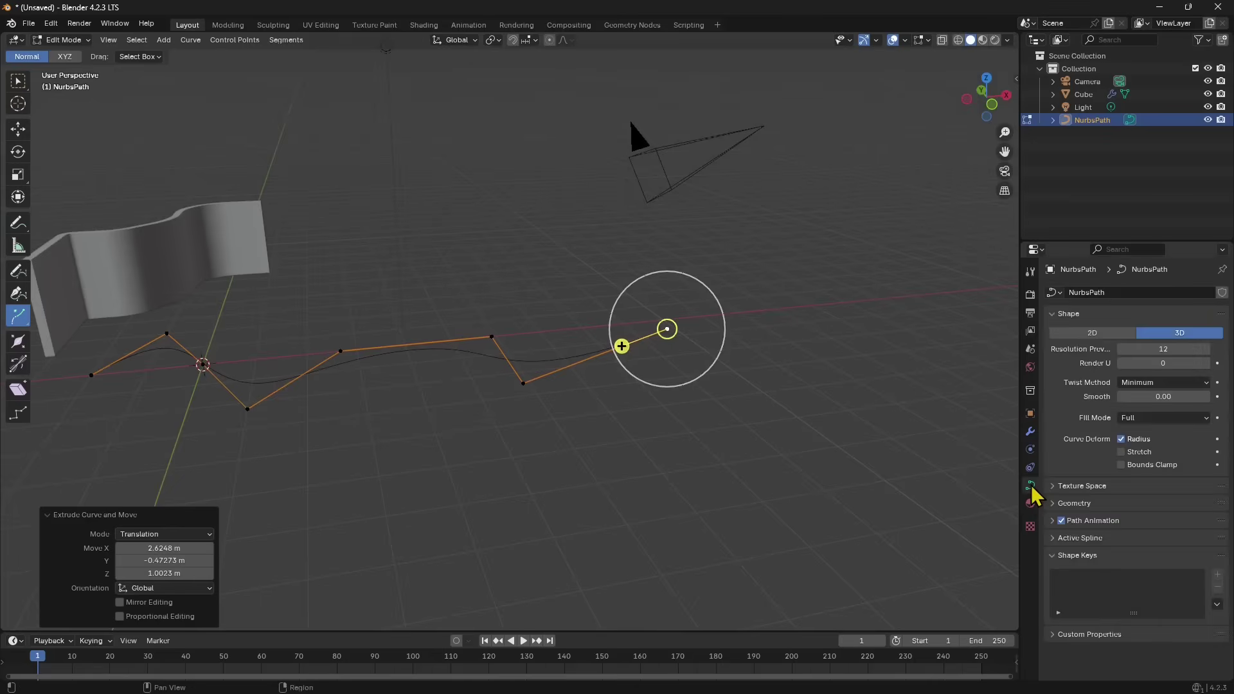
left_click(1107, 334)
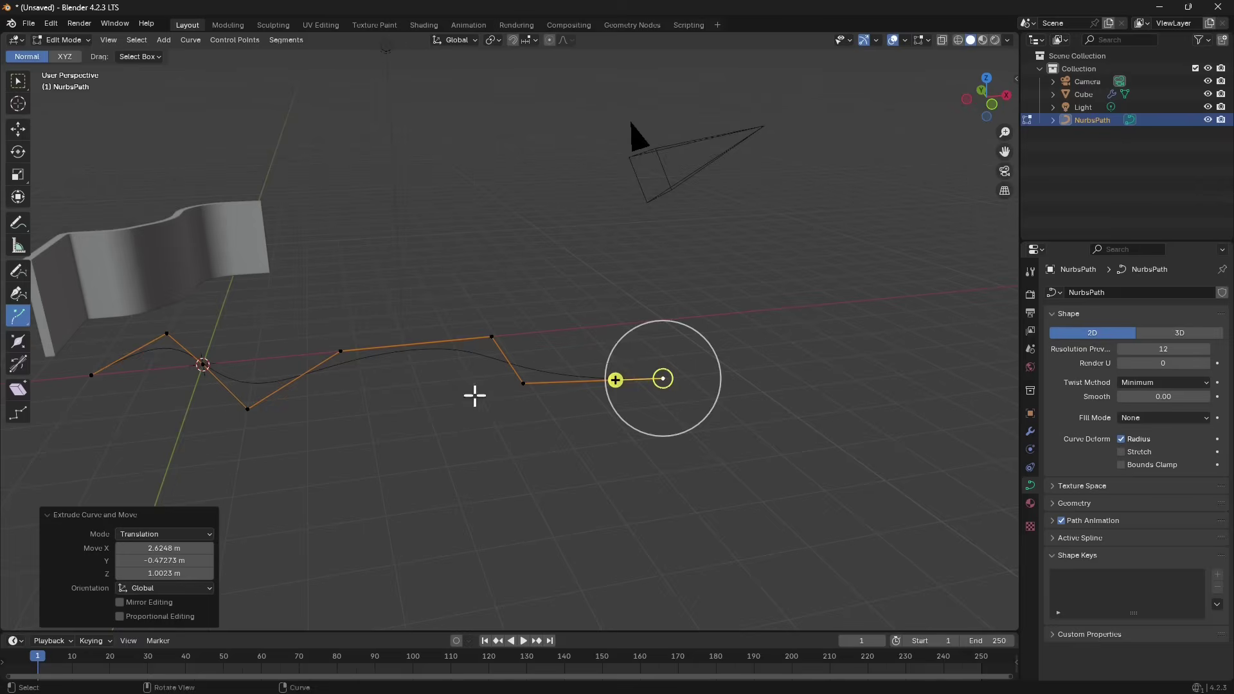
middle_click_drag(474, 395, 573, 394, "shift")
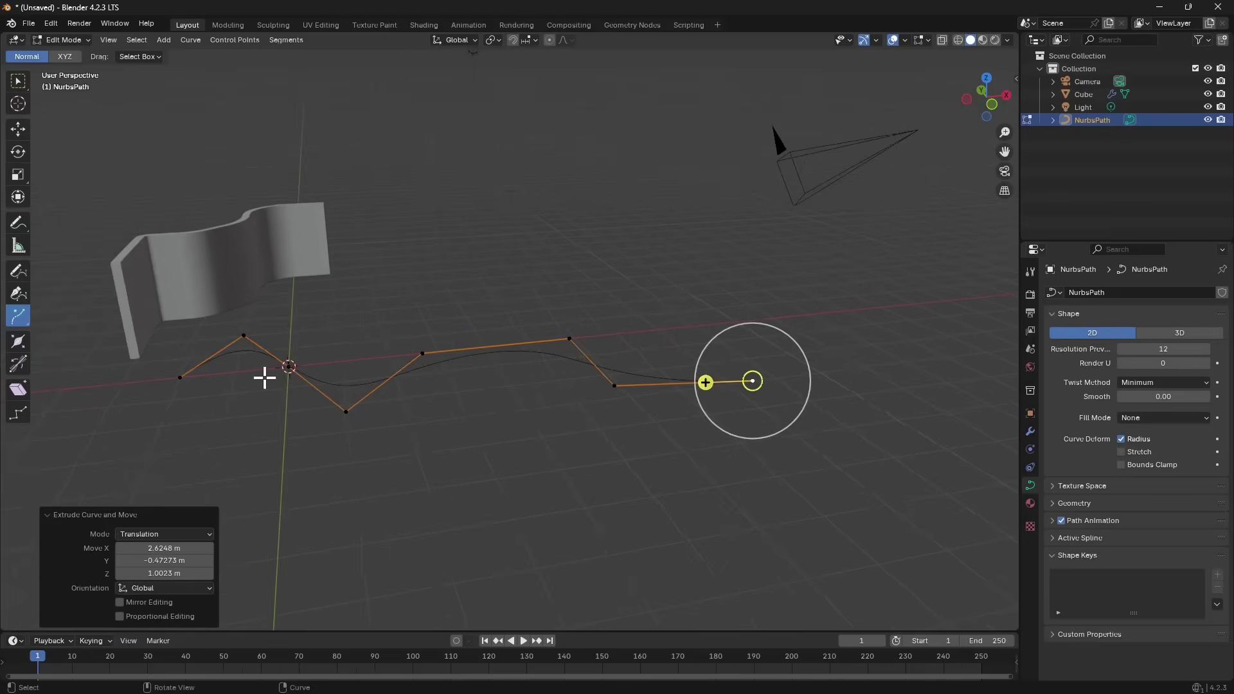
left_click(62, 40)
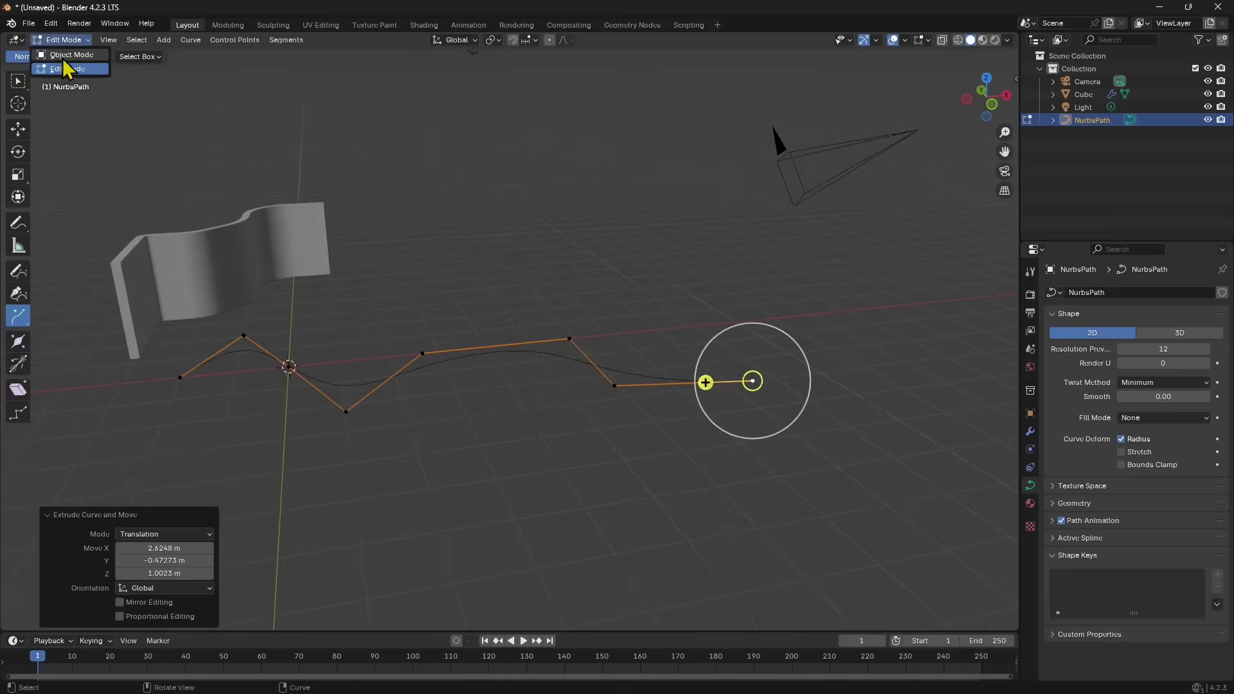
left_click(64, 54)
Extrude the curve 1.2 m into a ribbon and lift it 1.1475 m along Z.
left_click(360, 383)
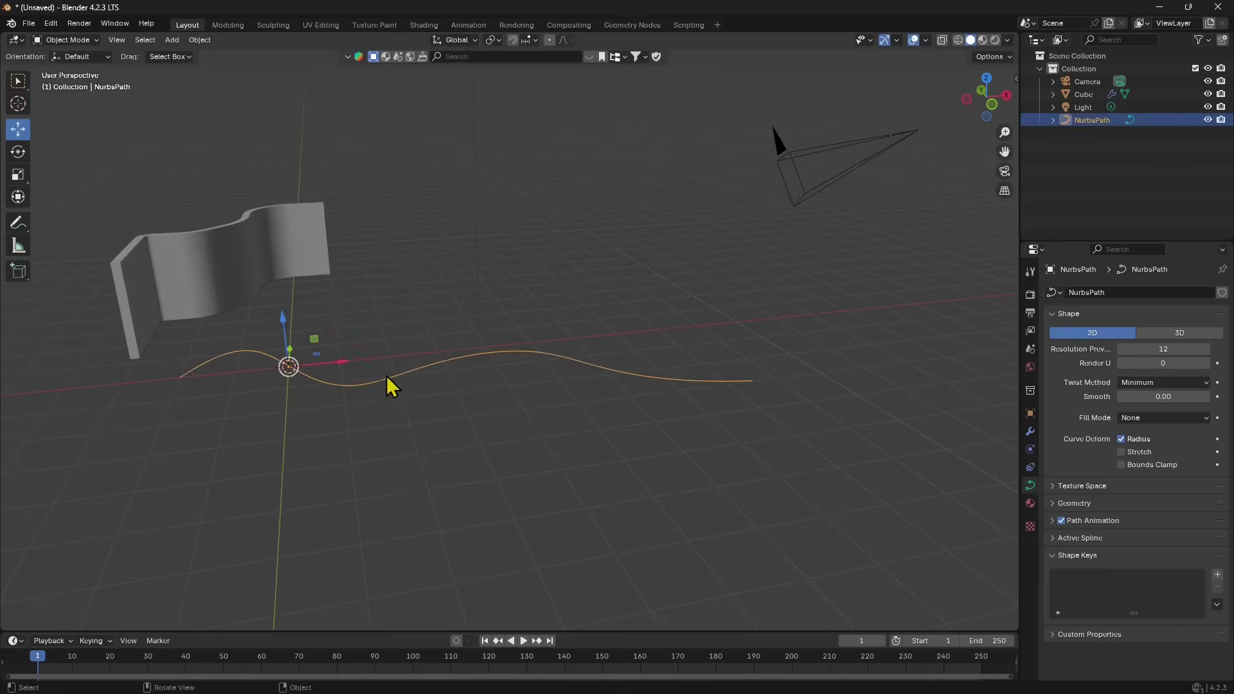
left_click(1065, 504)
scroll(1068, 511, "down", 2)
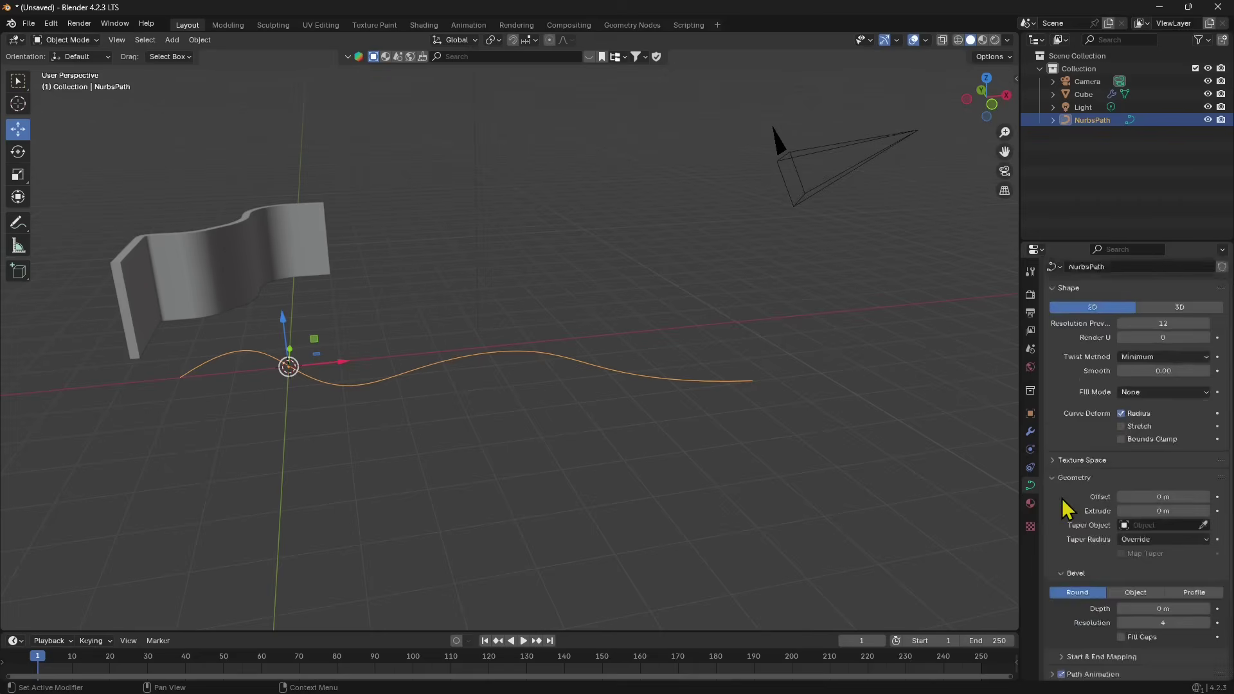
left_click_drag(1126, 487, 1173, 487)
middle_click_drag(608, 494, 427, 388)
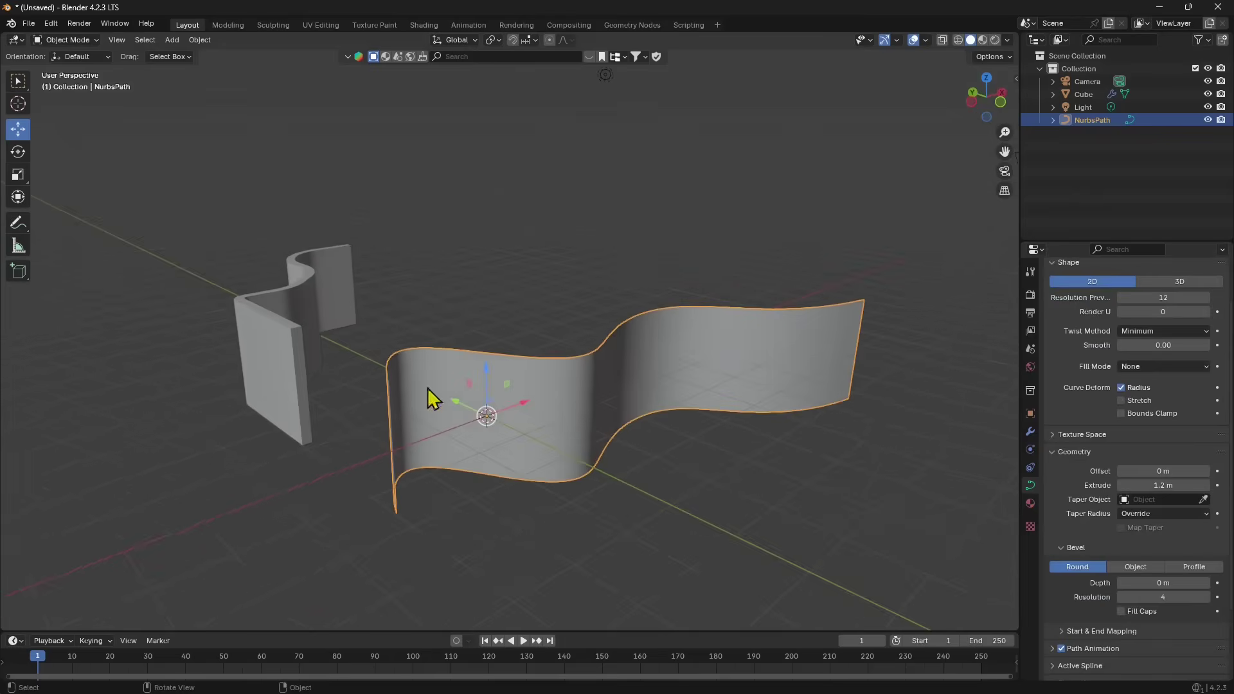
left_click_drag(491, 352, 534, 306)
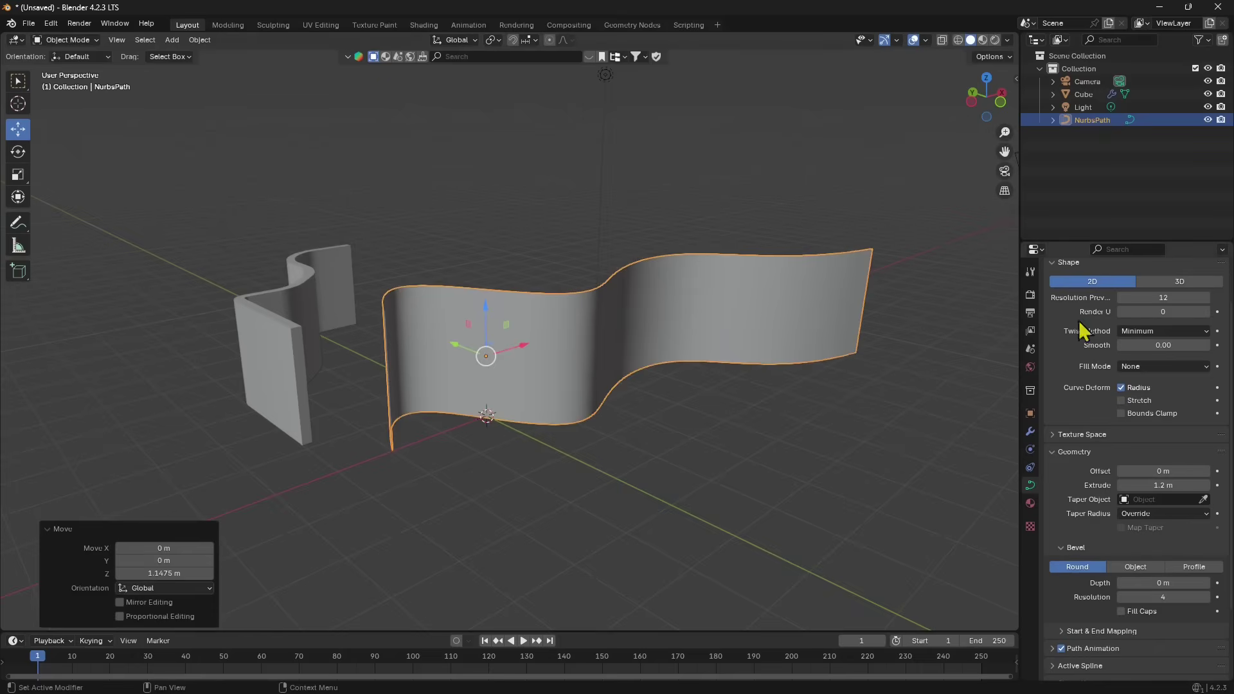
scroll(1082, 386, "up", 2)
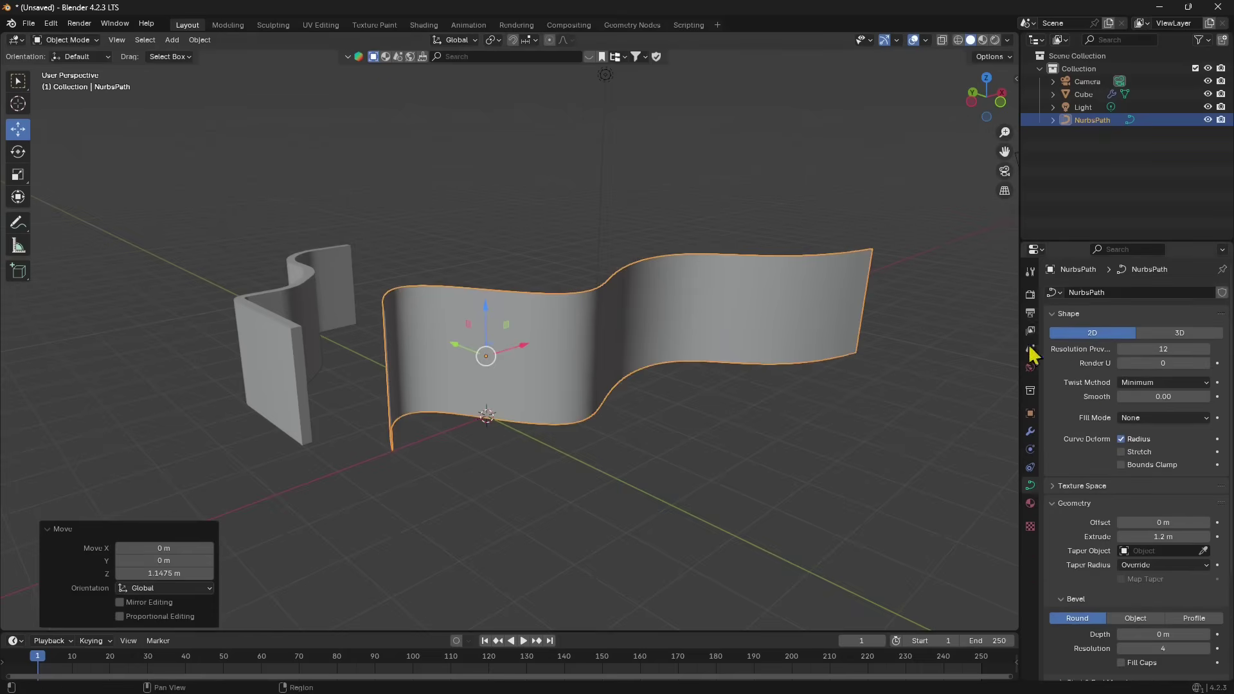
Add a Solidify modifier to the ribbon with Thickness set to 0.24 m.
left_click(1028, 431)
left_click(1127, 292)
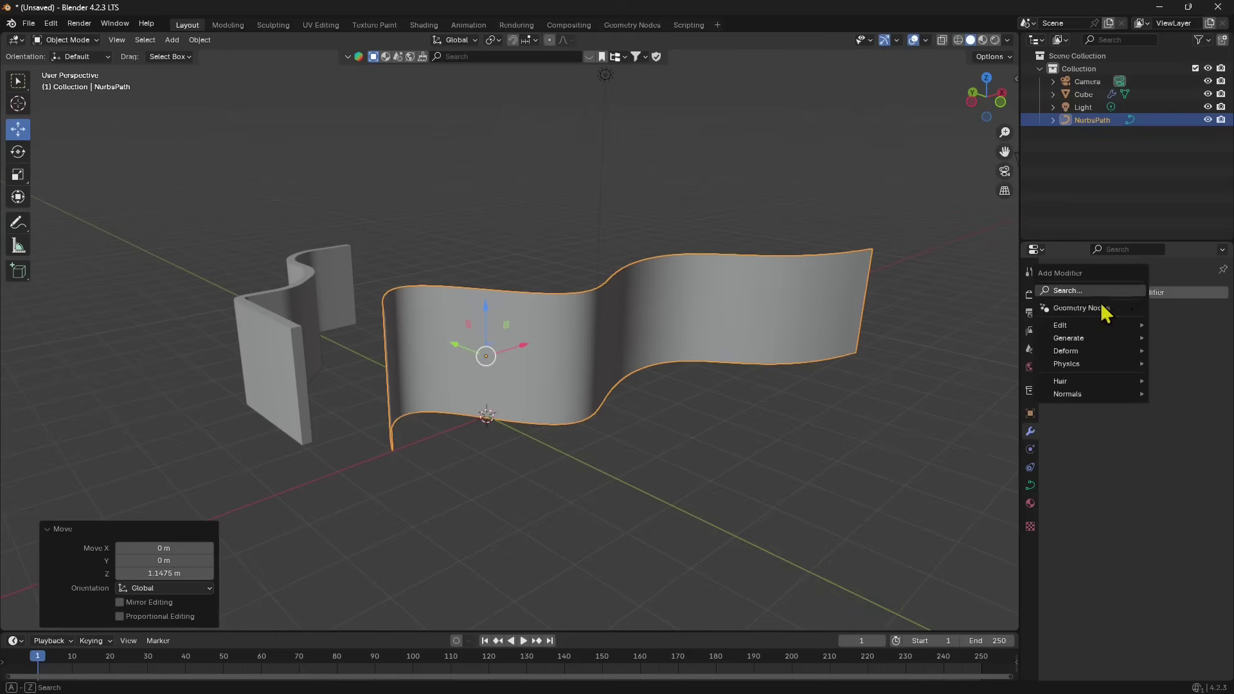
left_click(1096, 291)
type("solid")
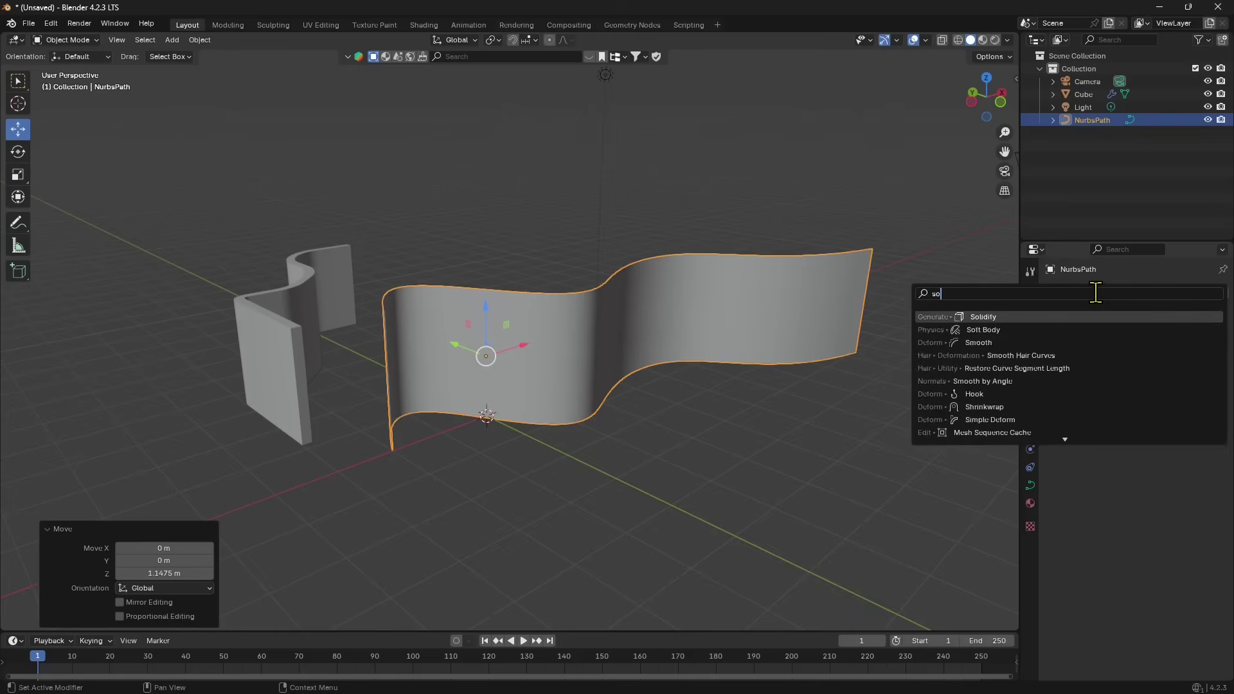
left_click(974, 316)
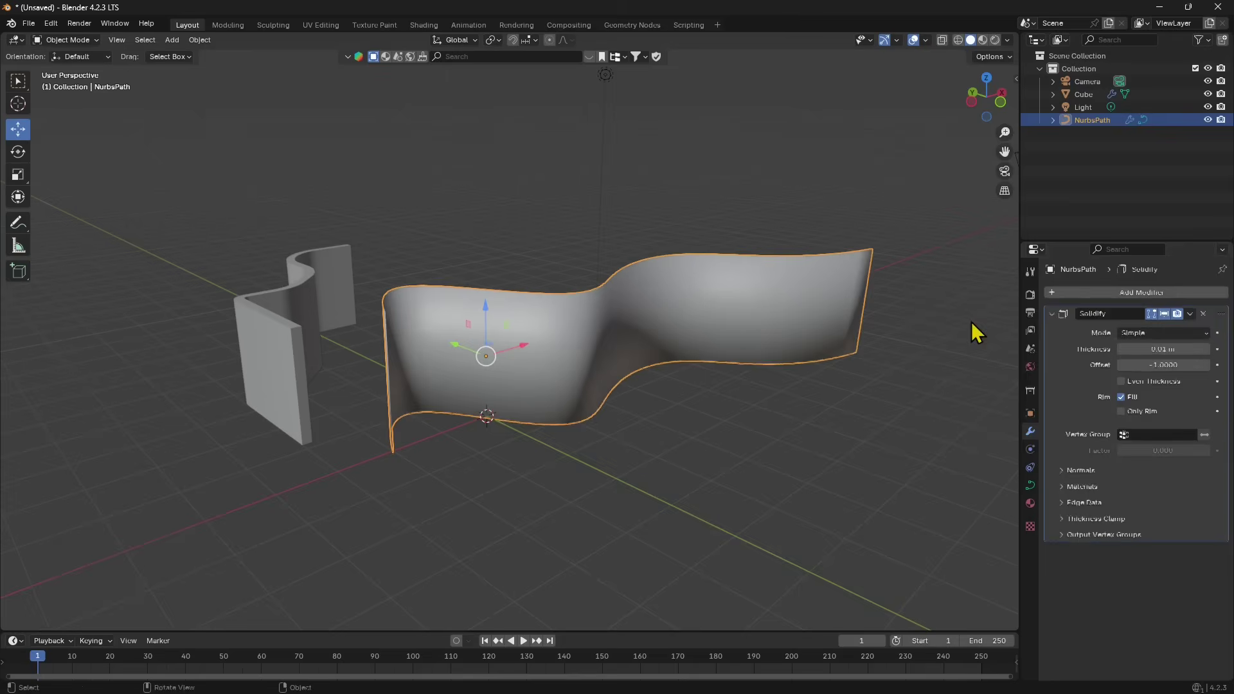
left_click_drag(1150, 350, 1199, 350)
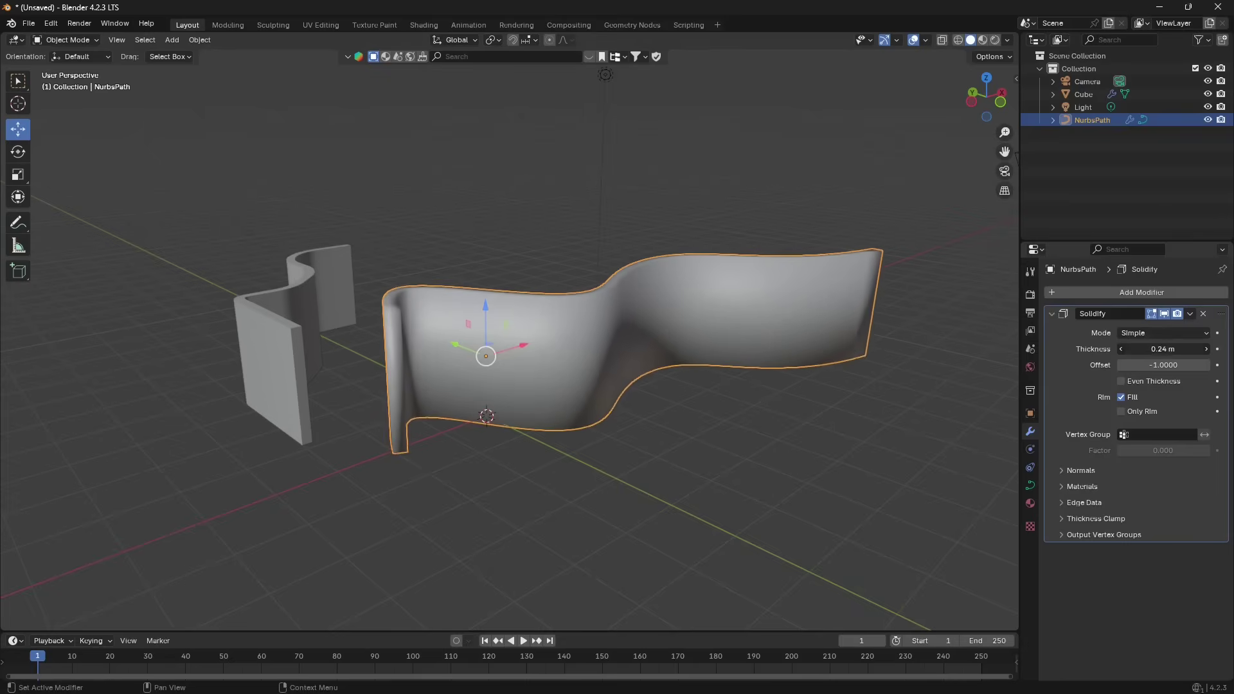
Apply flat shading and then smooth shading to the ribbon.
right_click(547, 318)
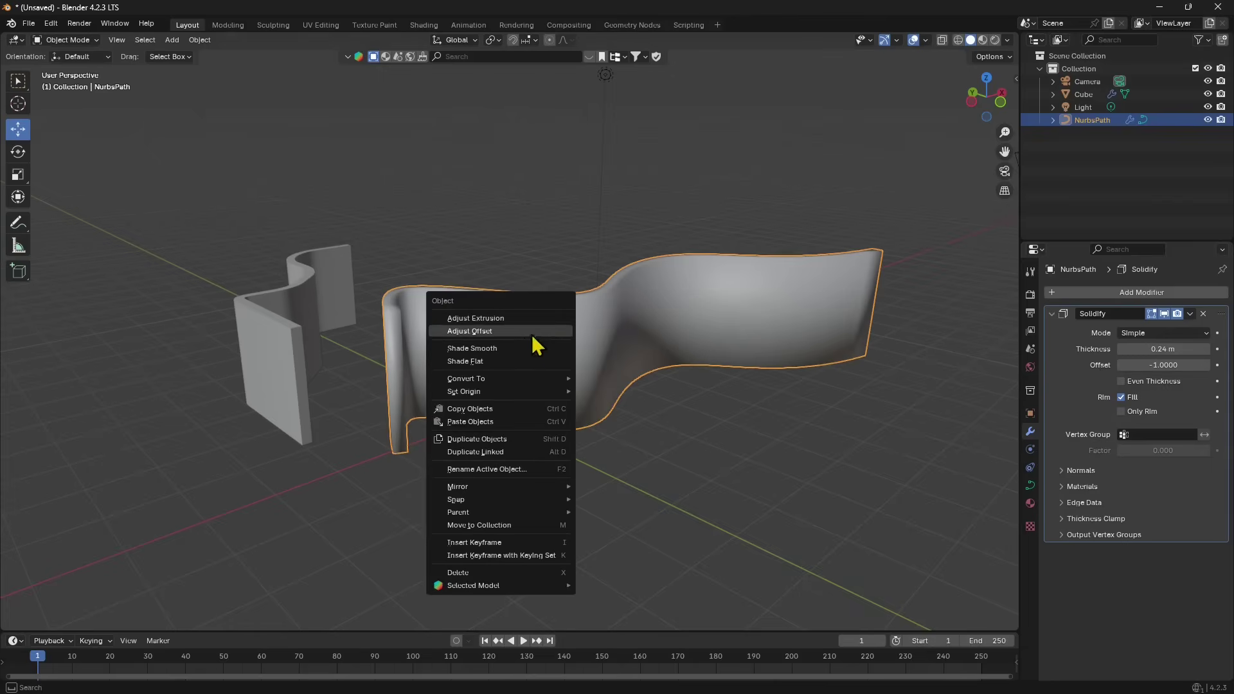
left_click(495, 361)
middle_click_drag(492, 430, 591, 442)
right_click(557, 388)
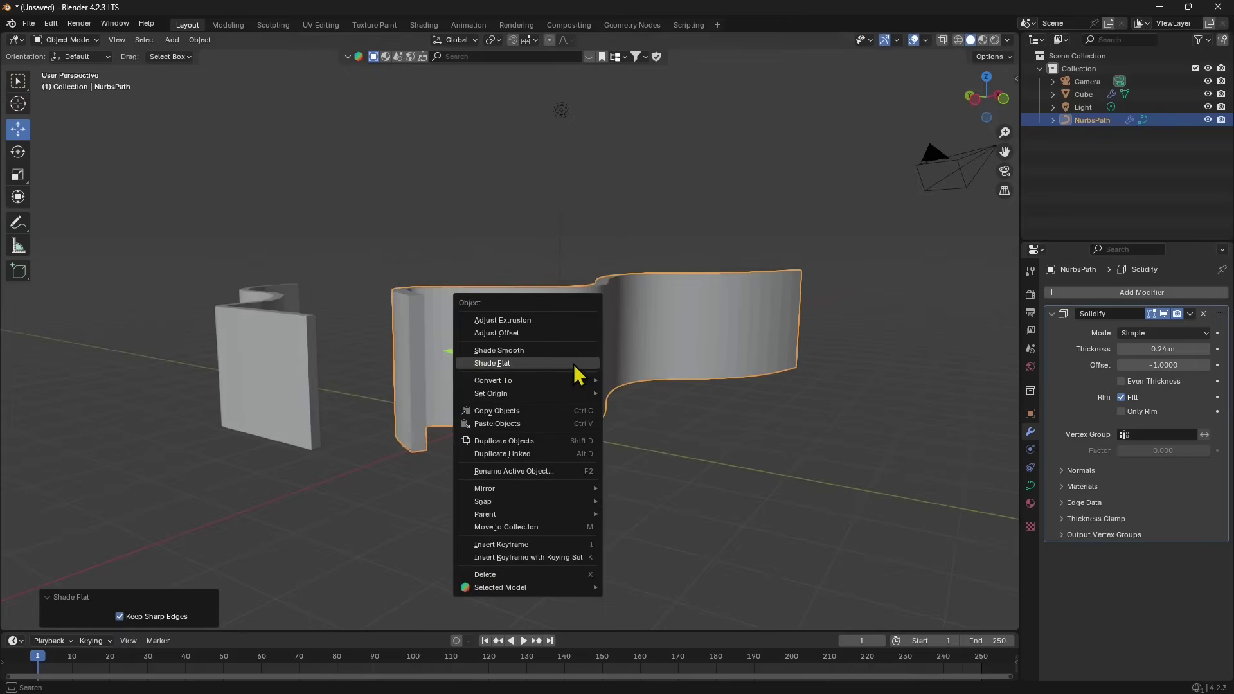
left_click(497, 353)
middle_click_drag(549, 358, 538, 403)
Convert the wall to a mesh and apply Shade Auto Smooth at 30°.
right_click(548, 347)
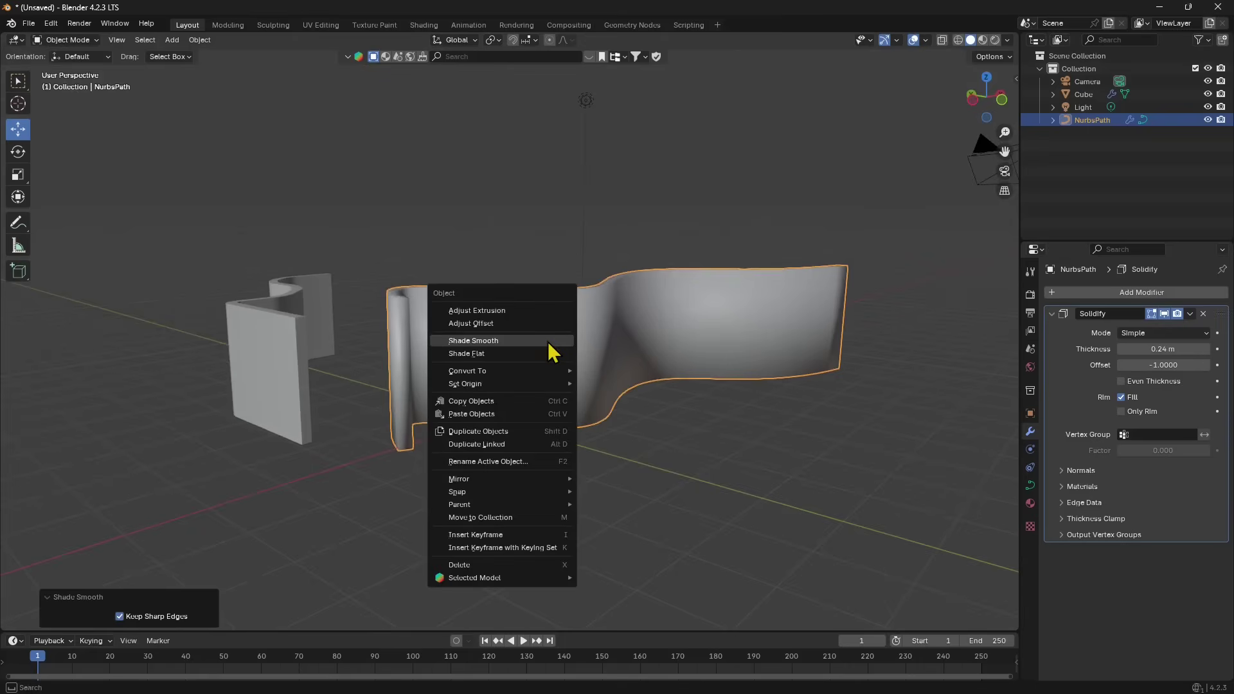
mouse_move(483, 373)
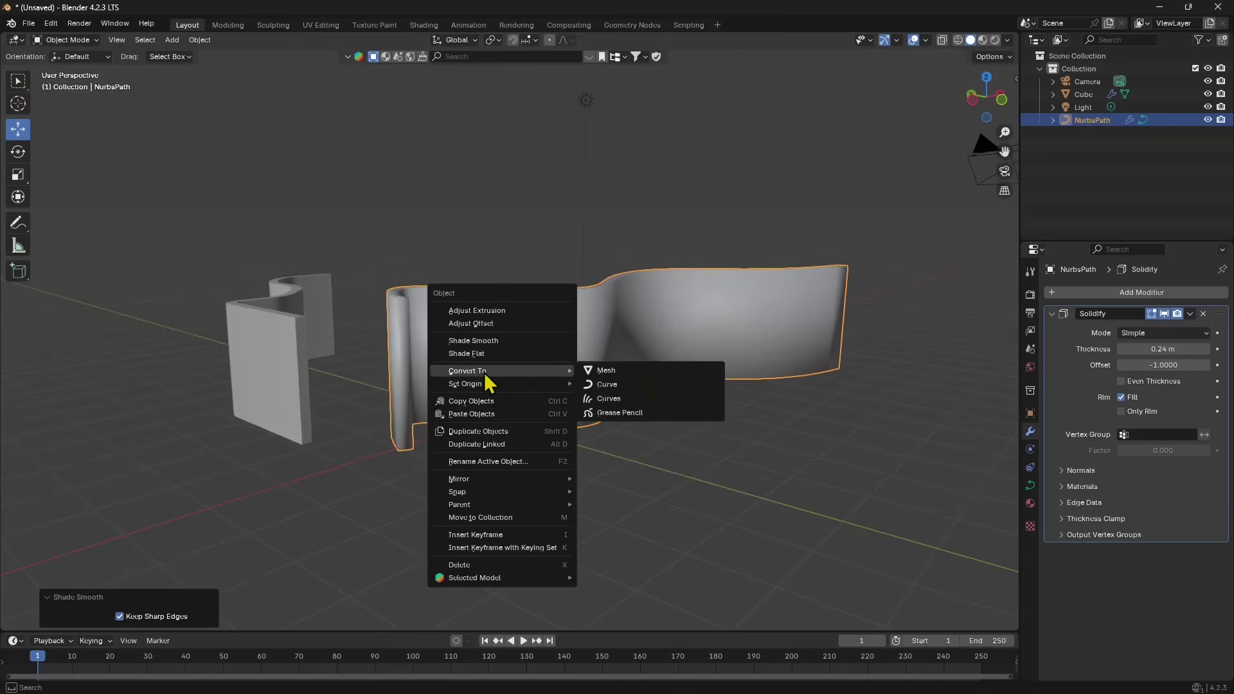
left_click(625, 371)
right_click(571, 332)
mouse_move(570, 330)
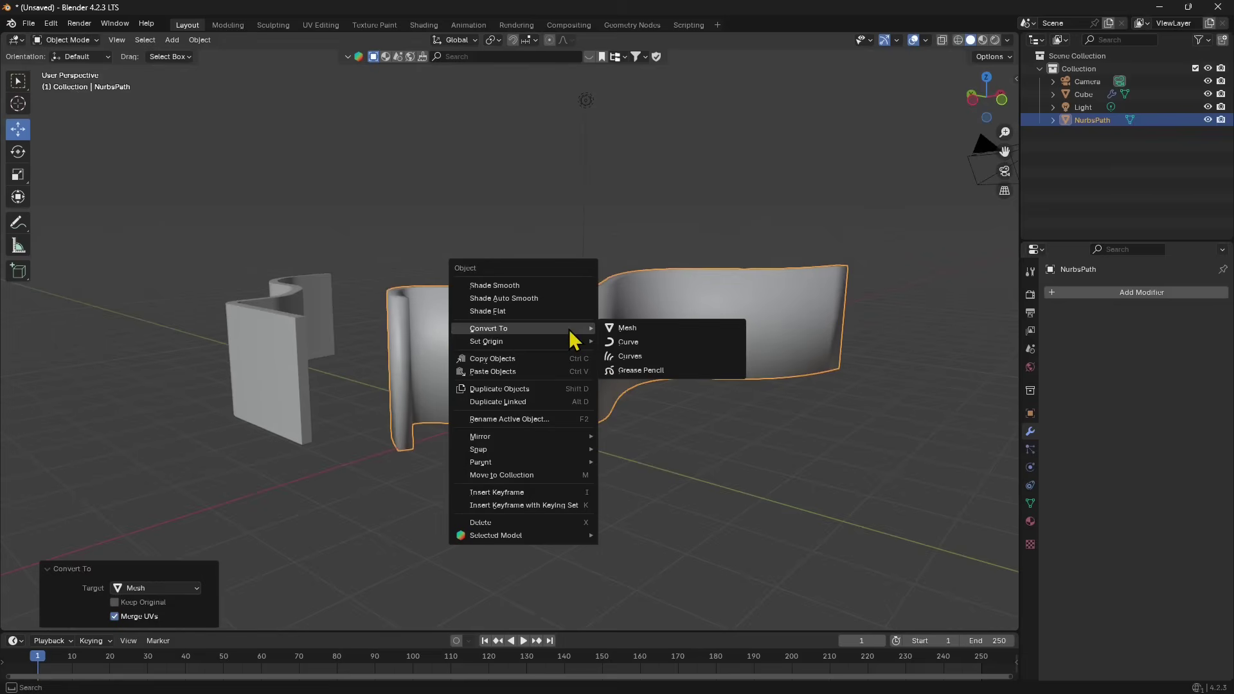
left_click(515, 300)
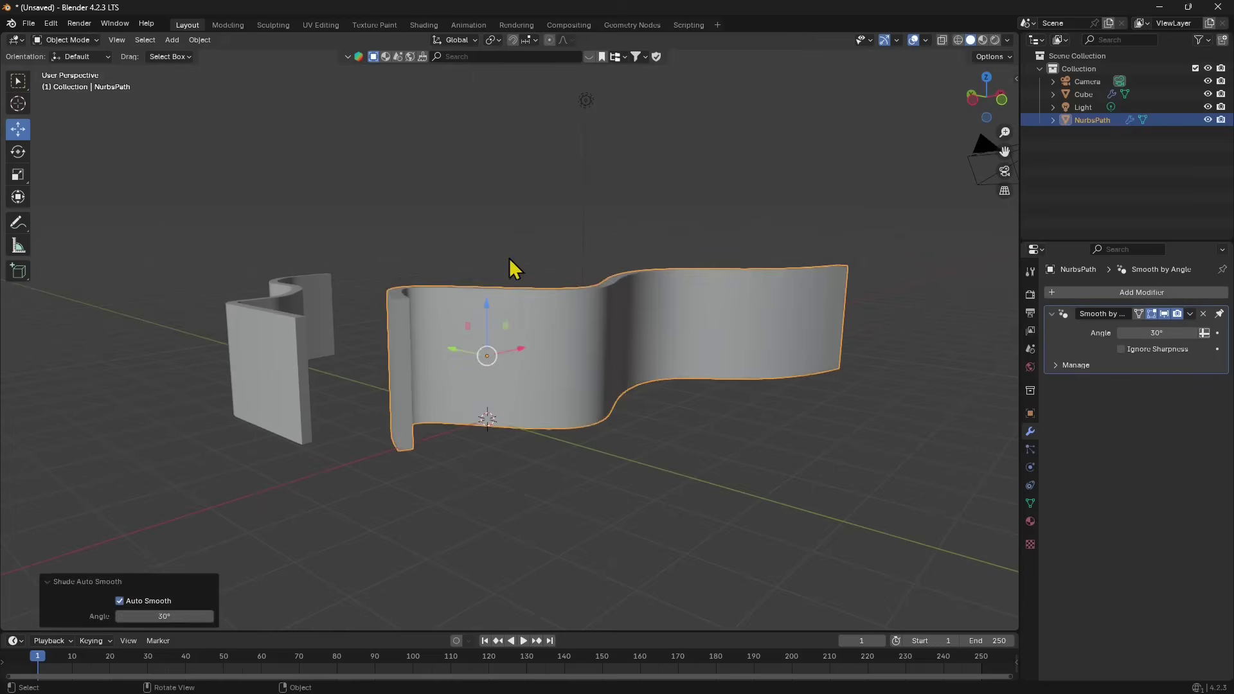
left_click(267, 484)
middle_click_drag(266, 482, 625, 351)
Inspect both walls from several angles and reselect the NurbsPath wall.
left_click(638, 348)
middle_click_drag(451, 374, 617, 430)
left_click(526, 321)
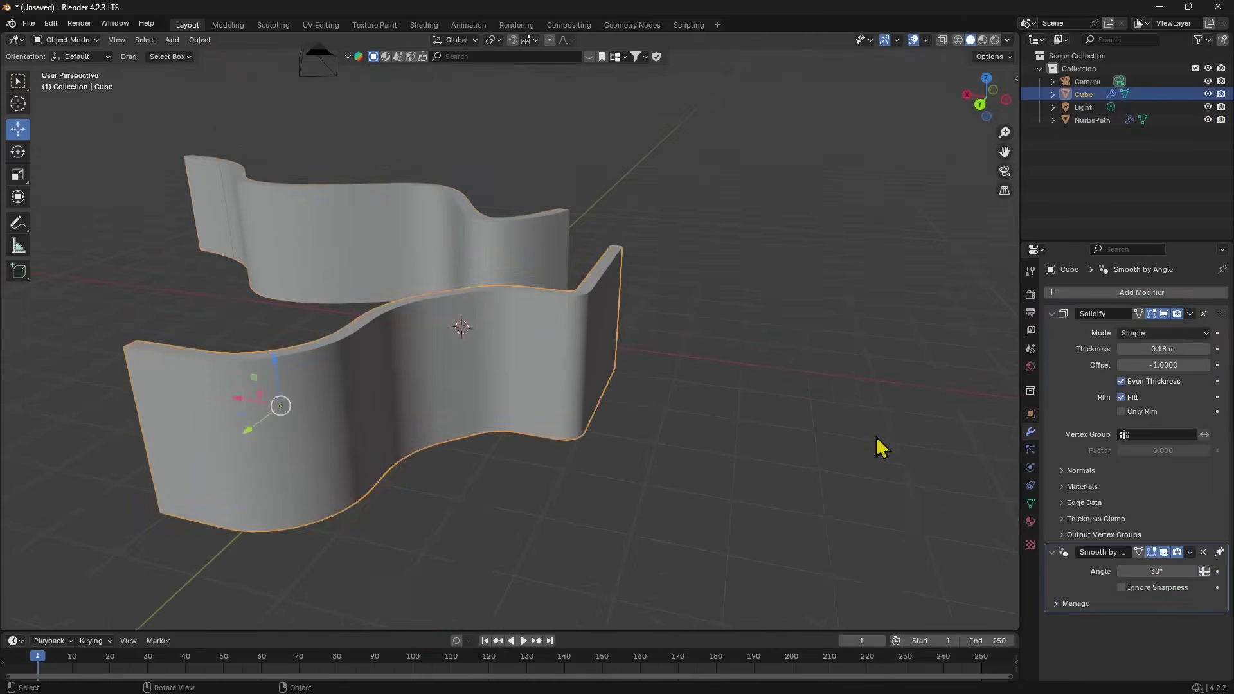
middle_click_drag(878, 446, 818, 454)
middle_click_drag(155, 377, 335, 170)
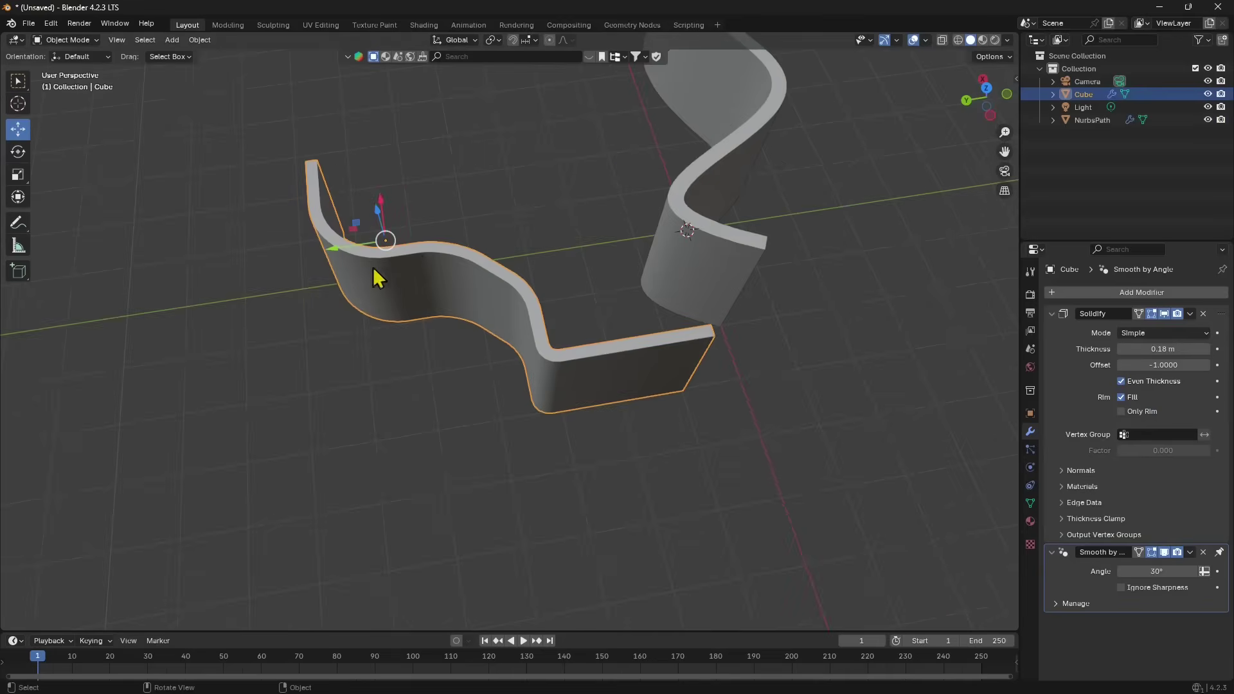
middle_click_drag(474, 314, 625, 341)
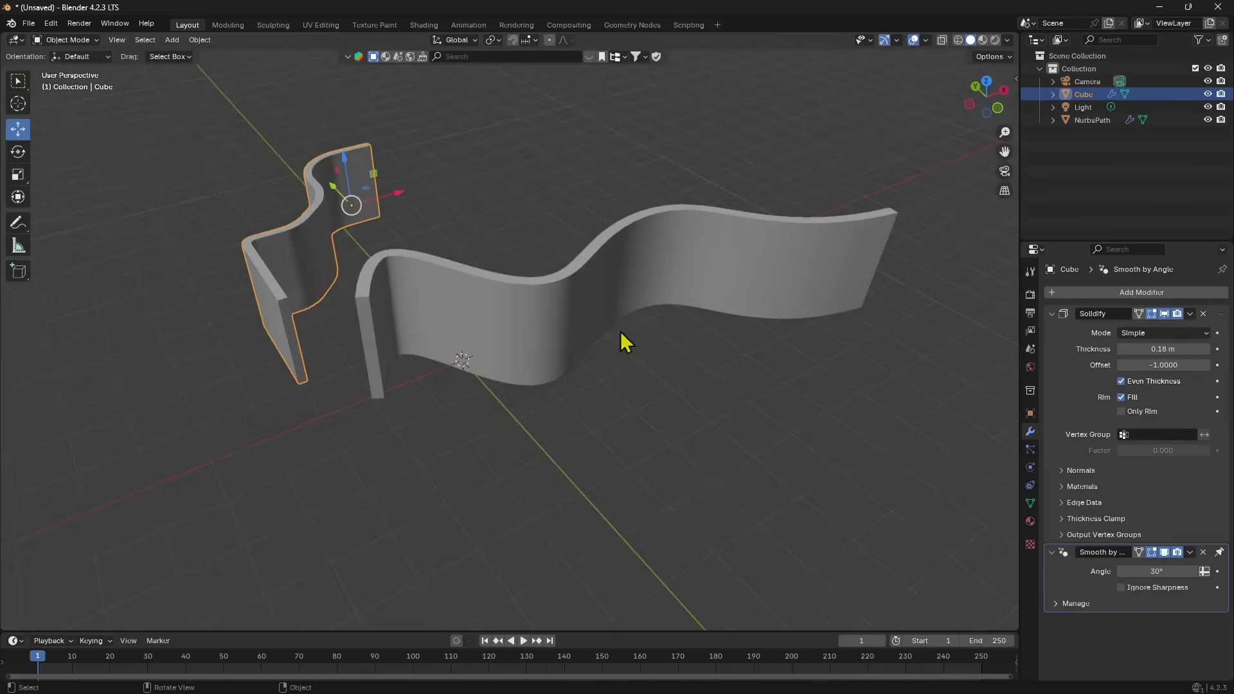
left_click(655, 261)
mouse_move(655, 261)
middle_mouse_down()
mouse_move(628, 415)
mouse_move(608, 366)
mouse_move(681, 322)
mouse_move(753, 324)
mouse_move(839, 376)
mouse_move(647, 369)
mouse_move(600, 332)
mouse_move(764, 328)
middle_mouse_up()
middle_click_drag(542, 316, 523, 346)
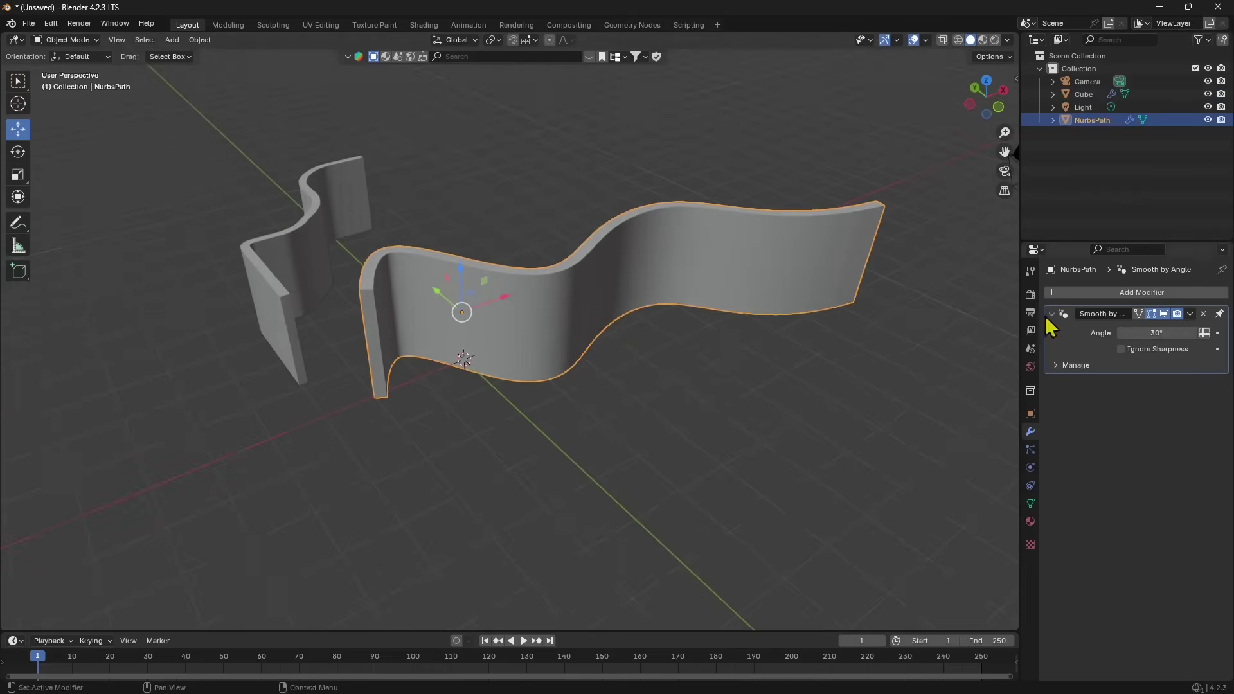
Lower the Smooth by Angle modifier's Angle from 30° to 9.81°.
left_click_drag(1153, 333, 1161, 333)
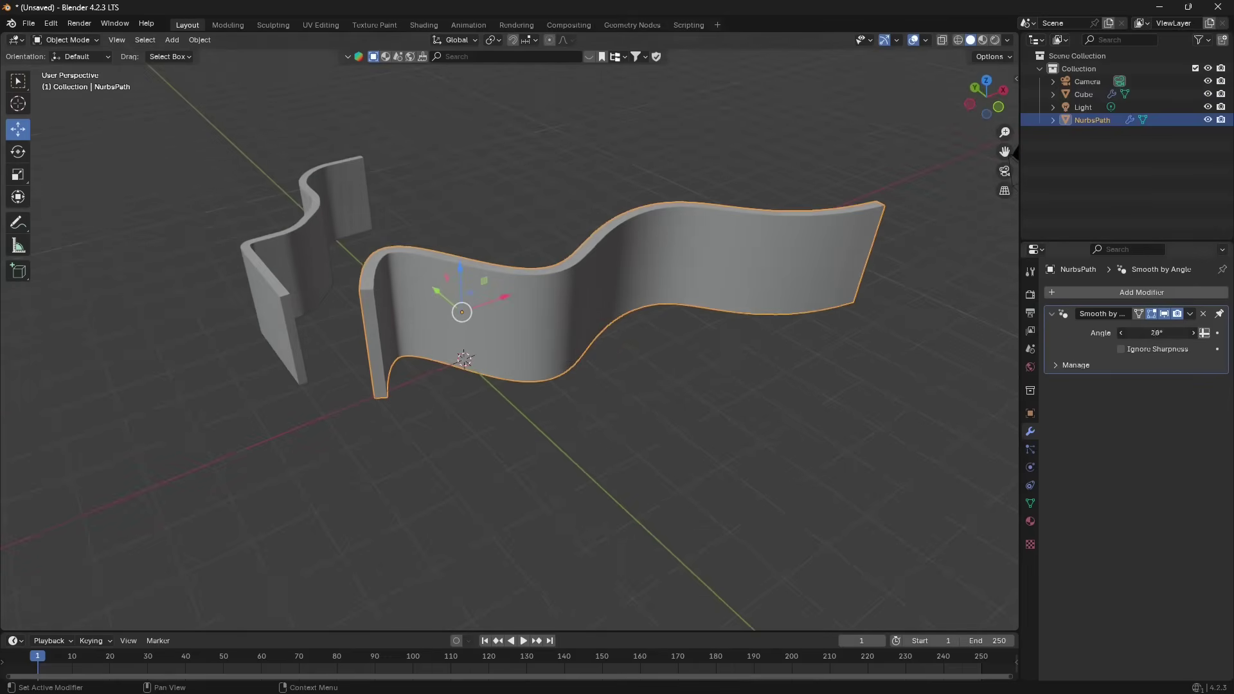
left_click_drag(1157, 333, 1131, 333)
left_click_drag(1131, 333, 1156, 333)
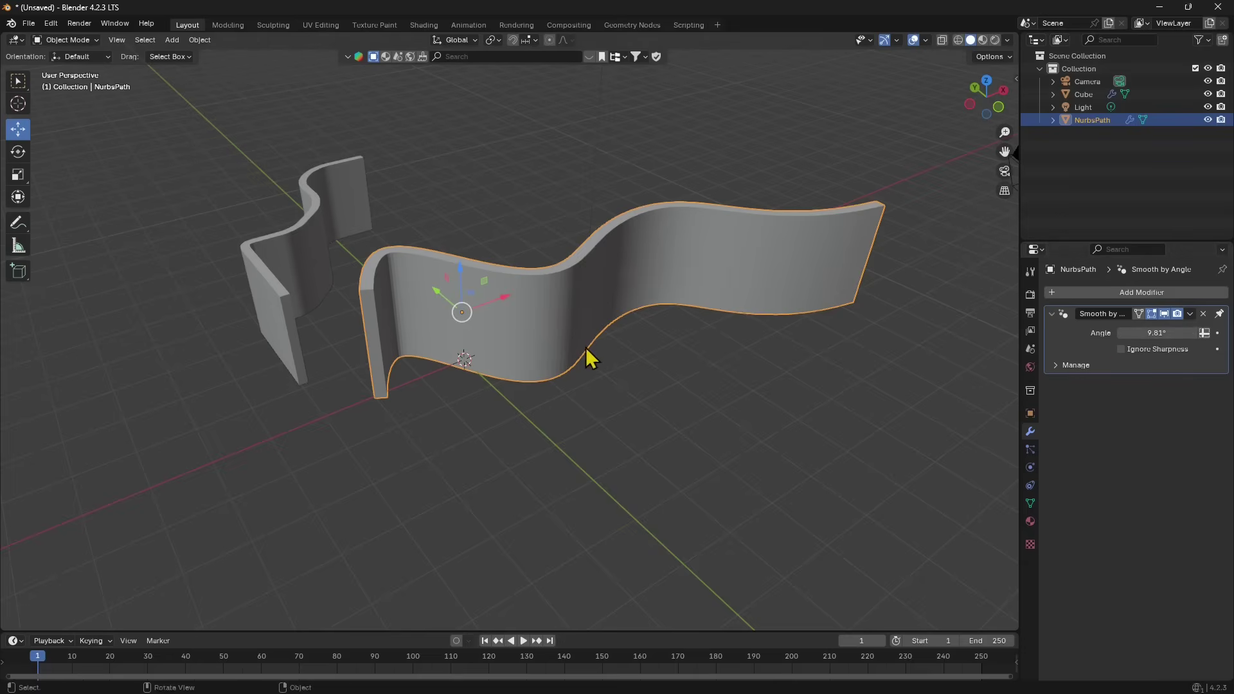
middle_click_drag(587, 352, 527, 299)
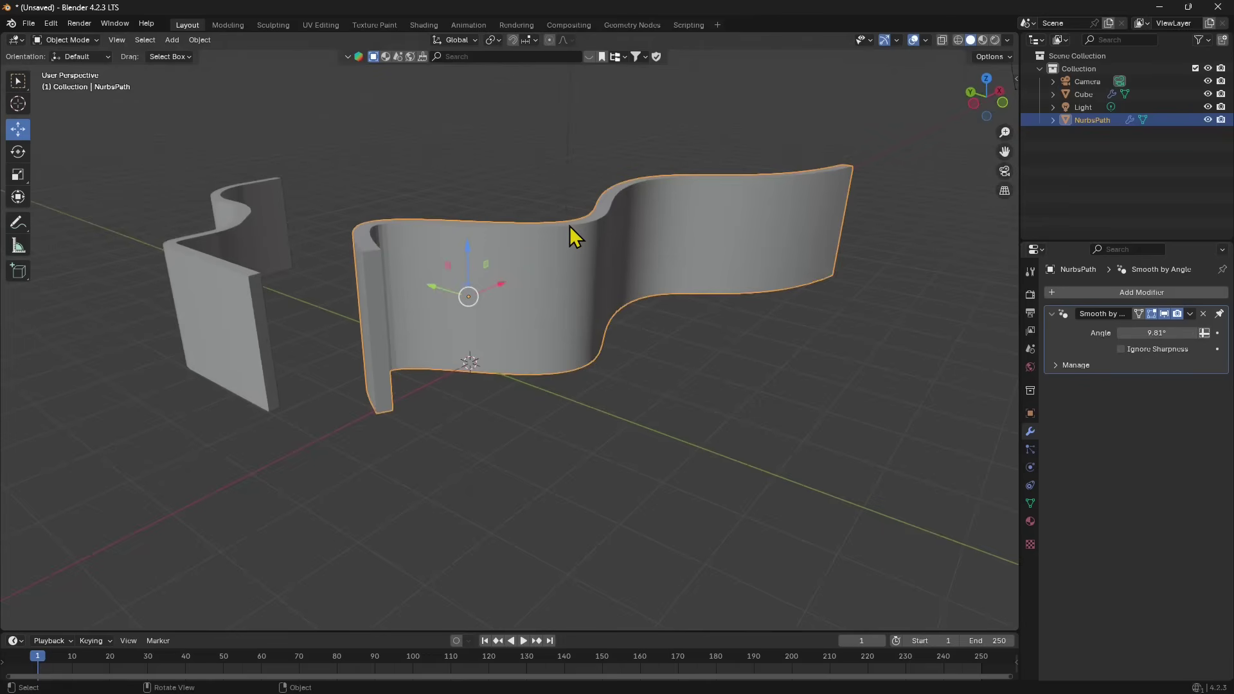
Enter Edit Mode and loop-cut the wall horizontally with Number of Cuts 4.
left_click(63, 41)
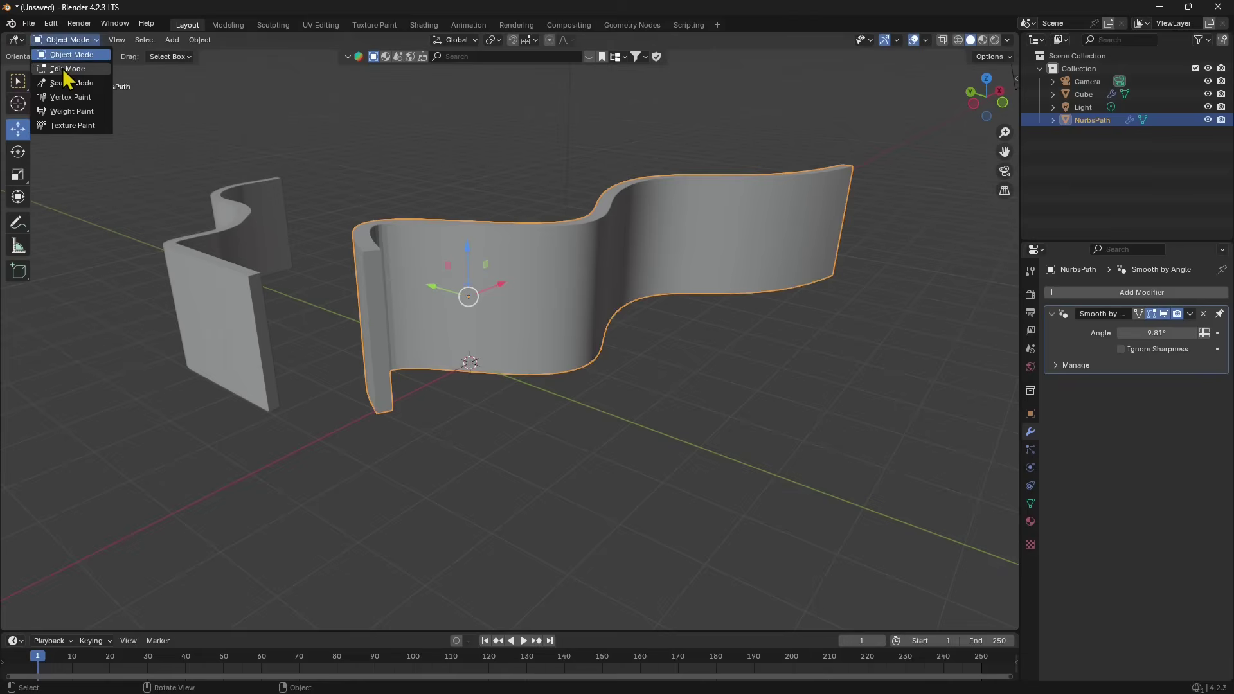
left_click(63, 68)
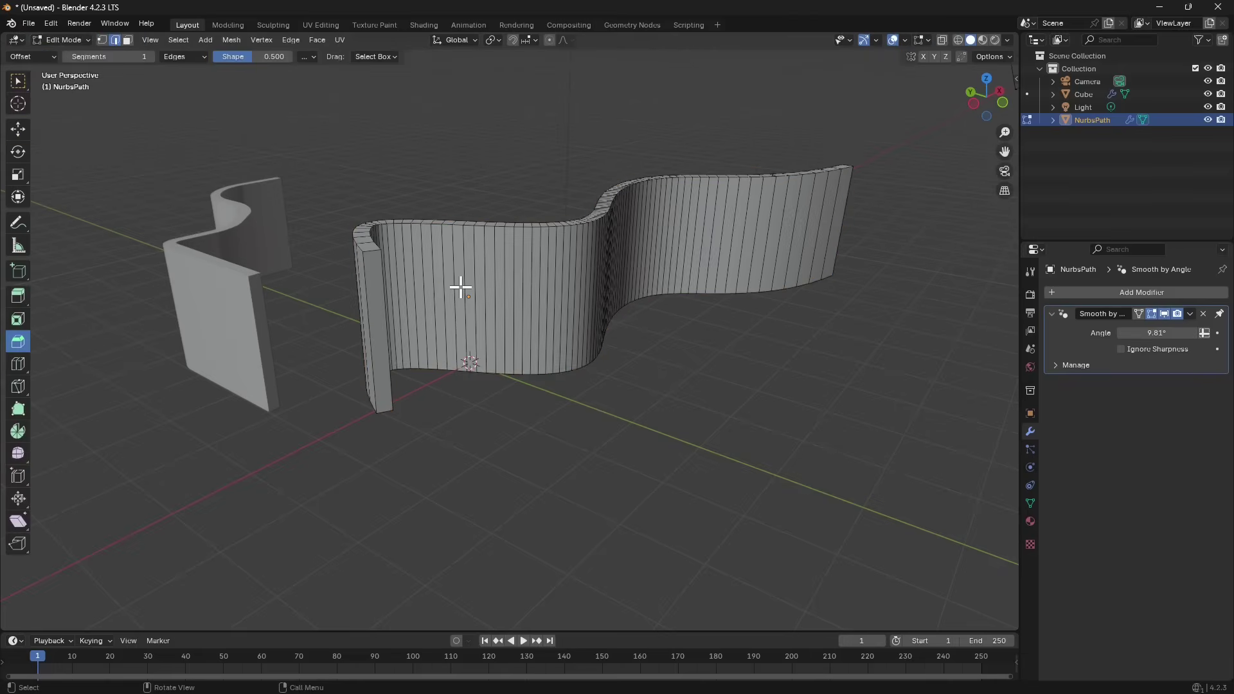
left_click(18, 365)
left_click(429, 307)
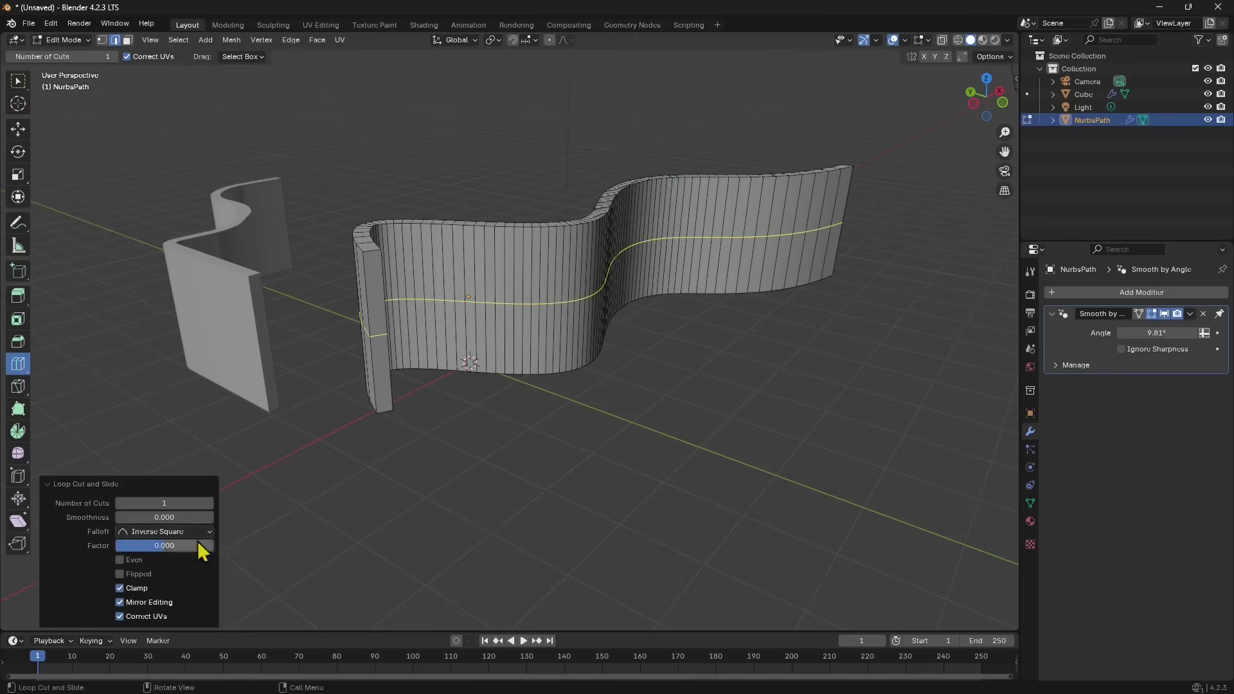
left_click(209, 504)
left_click(209, 504)
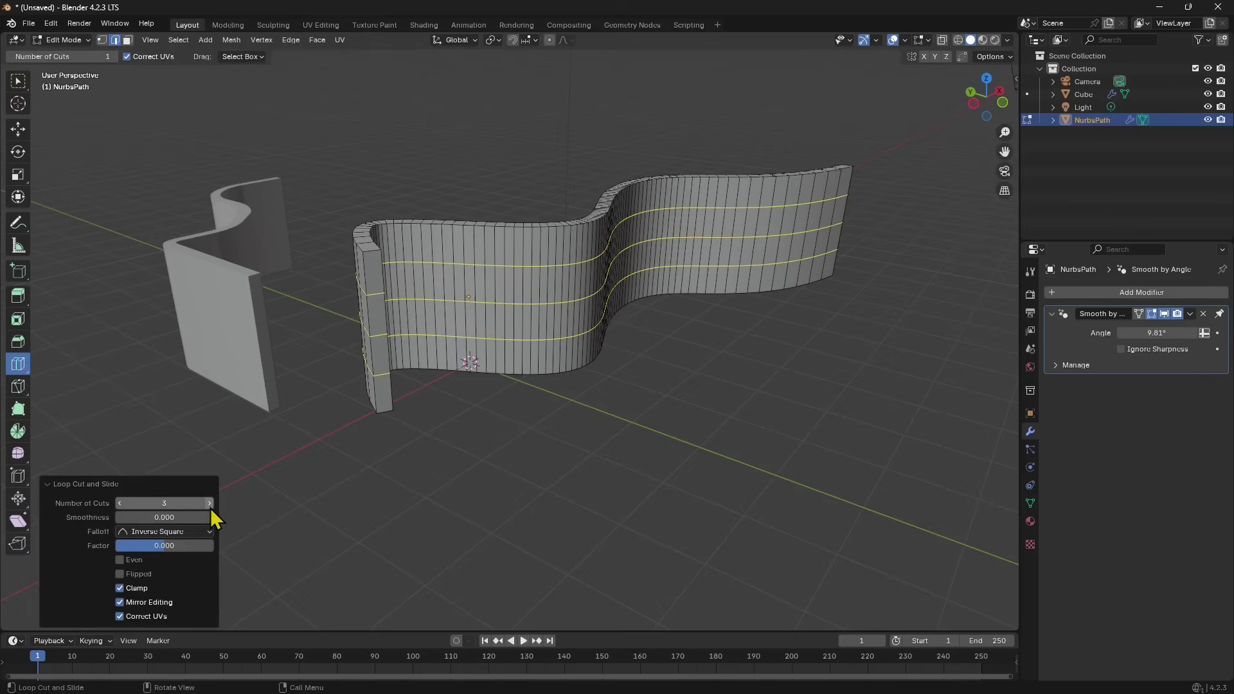
left_click(210, 503)
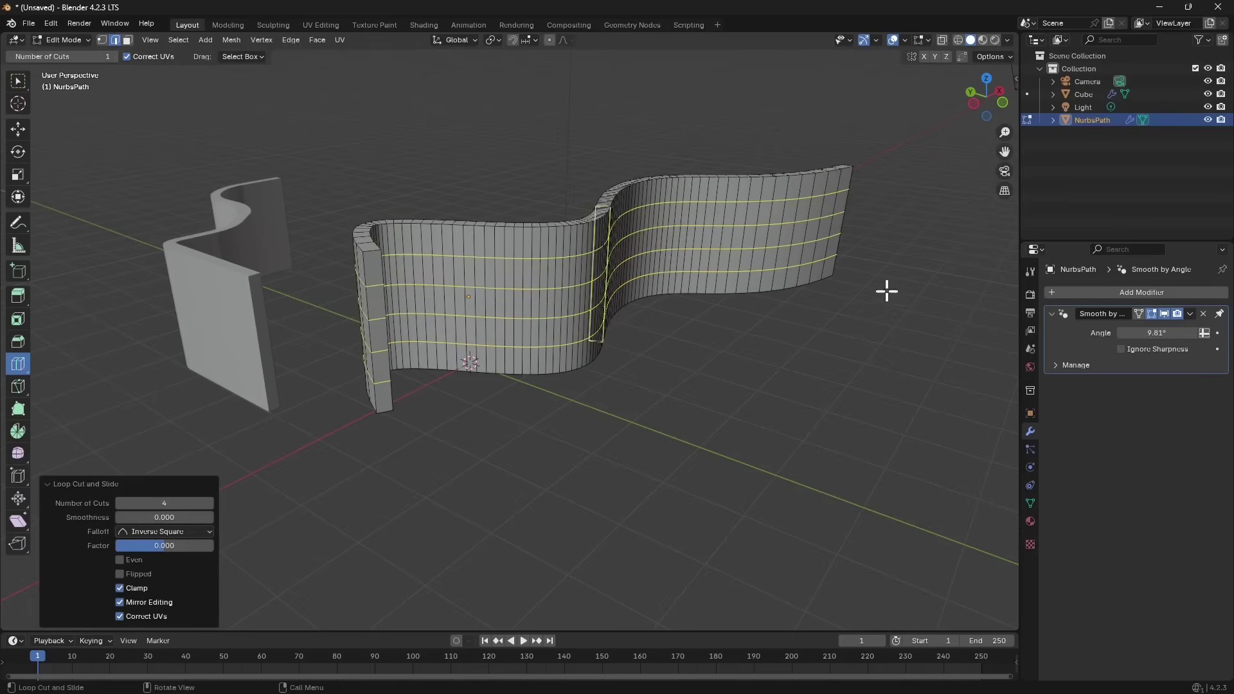
mouse_move(614, 395)
middle_mouse_down()
mouse_move(595, 394)
mouse_move(609, 400)
middle_mouse_up()
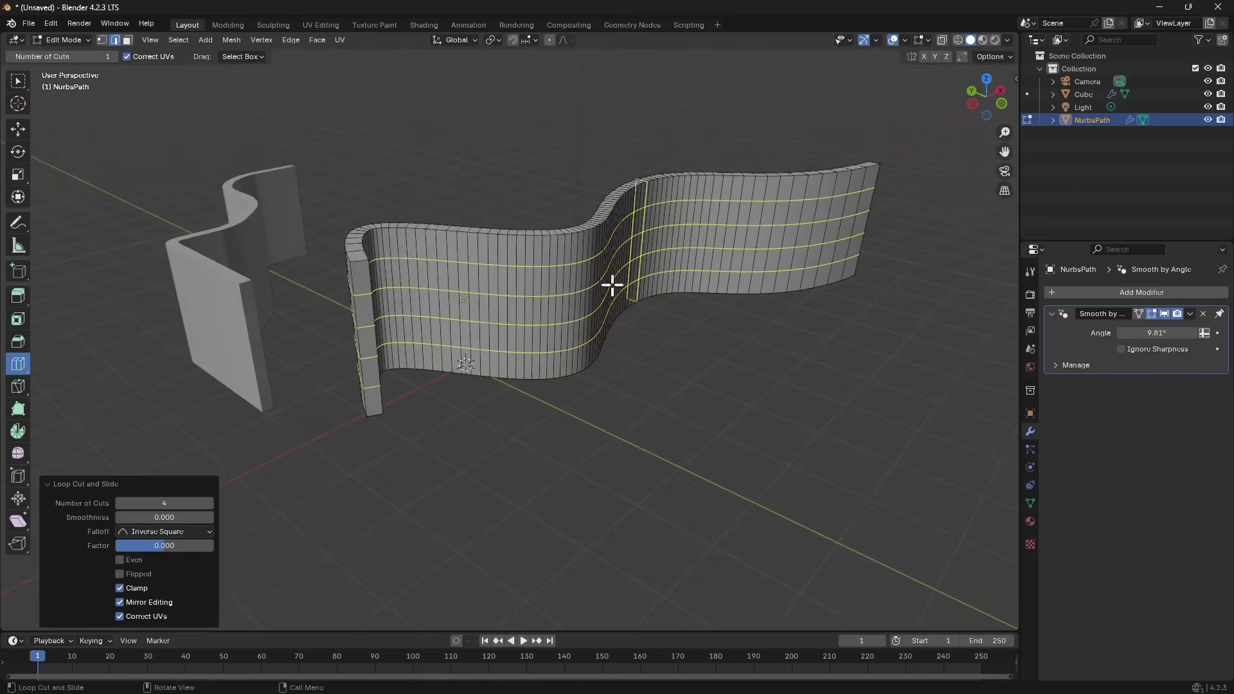
With the Move tool in vertex select, move a middle-bend vertex along Y, then undo.
left_click(18, 129)
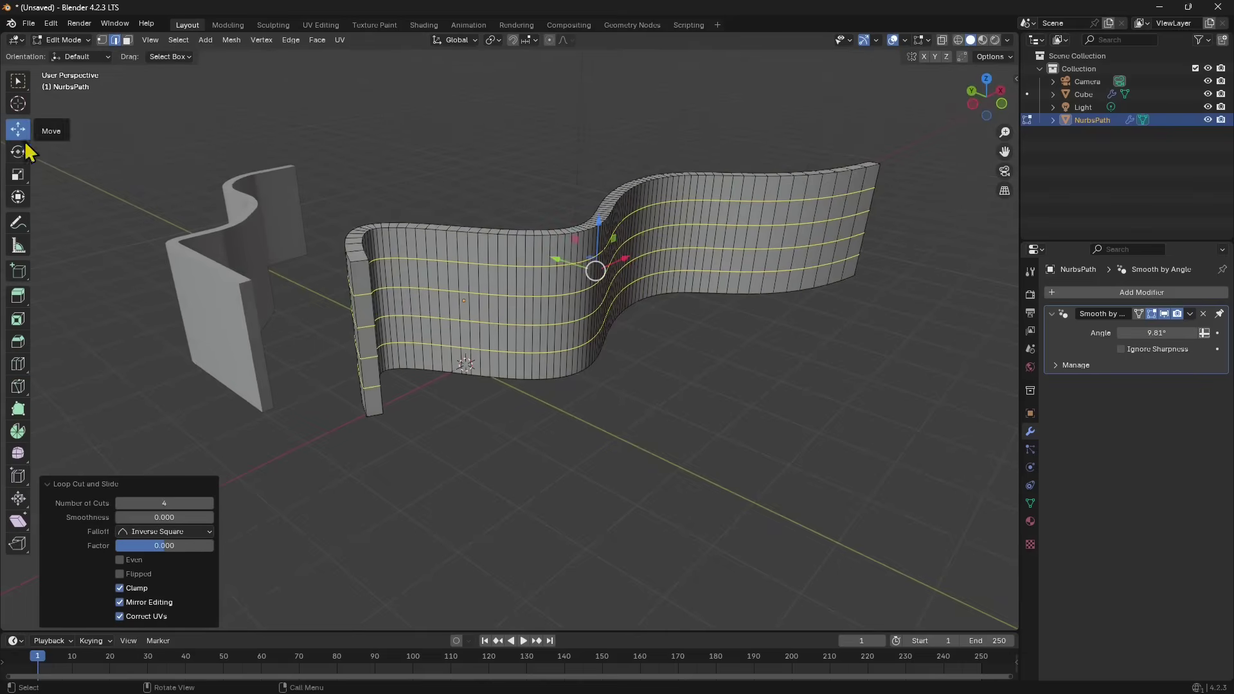
left_click(101, 40)
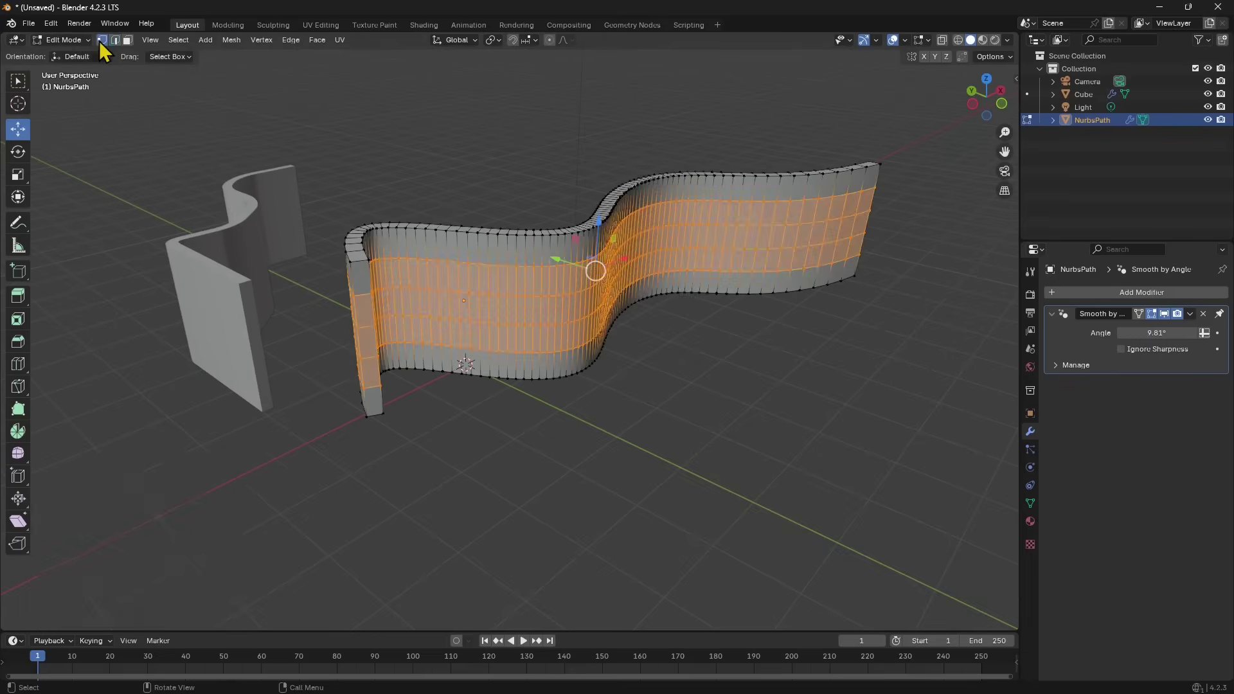
left_click(639, 303)
left_click(603, 245)
left_click(489, 288)
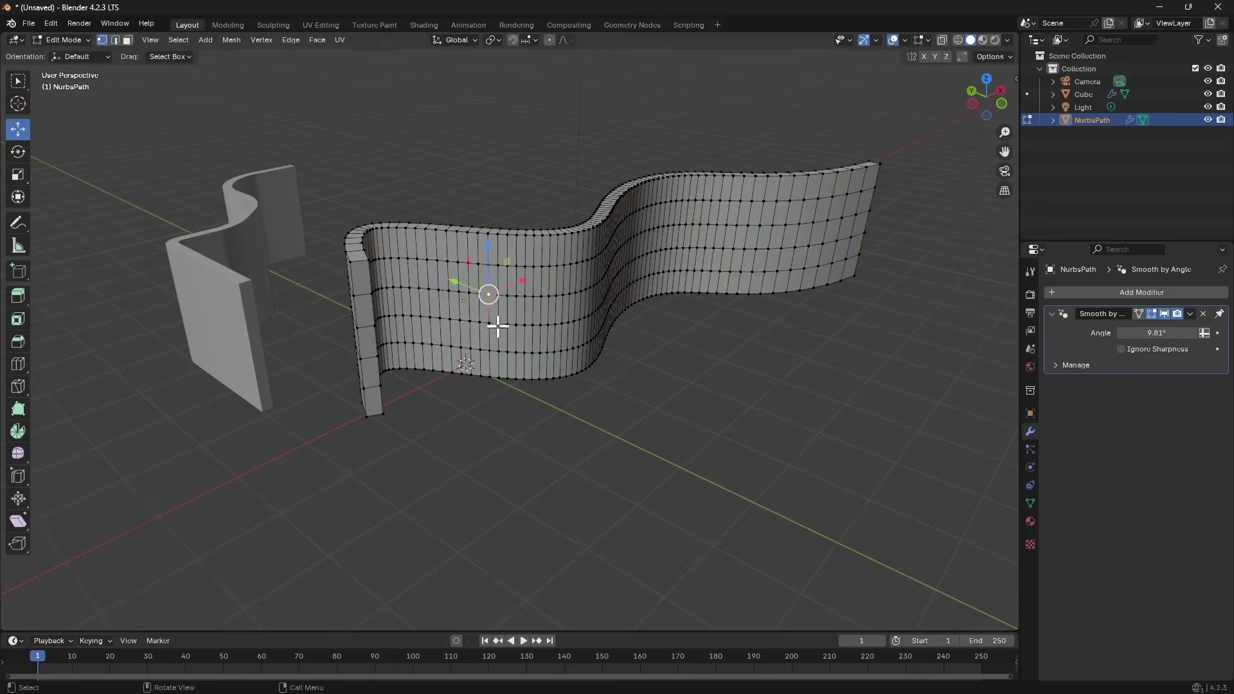
left_click(569, 293)
left_click(592, 226)
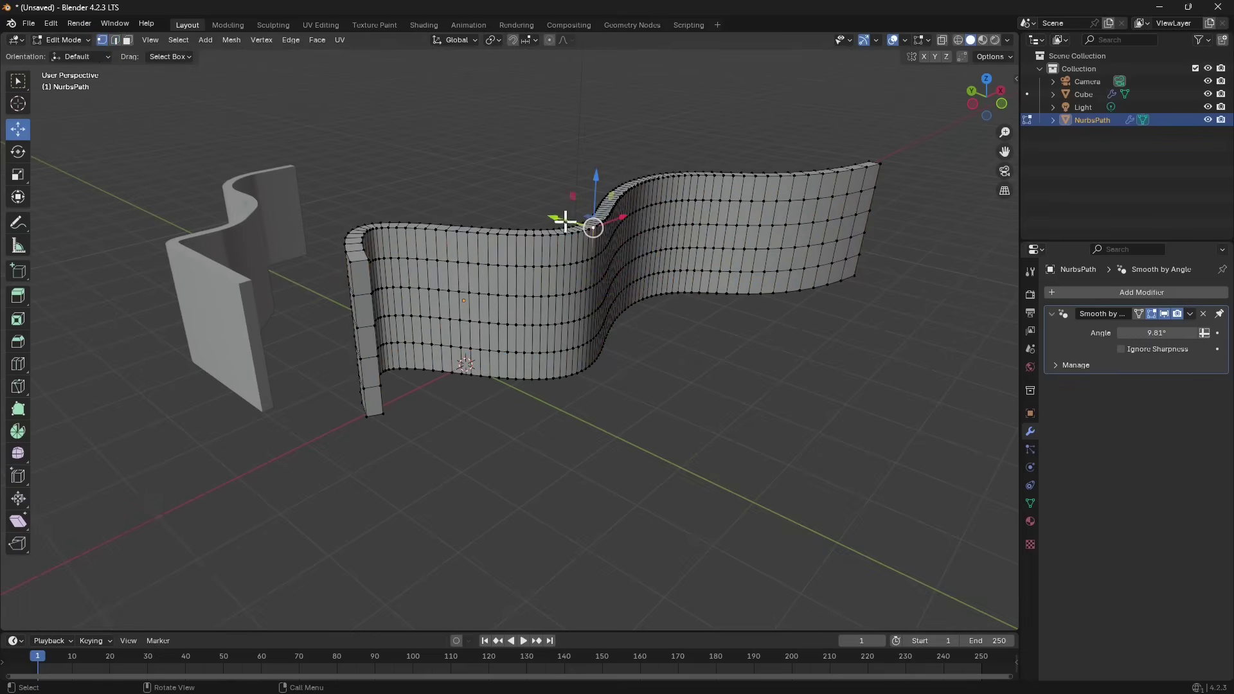
left_click_drag(554, 214, 619, 270)
key("ctrl+z")
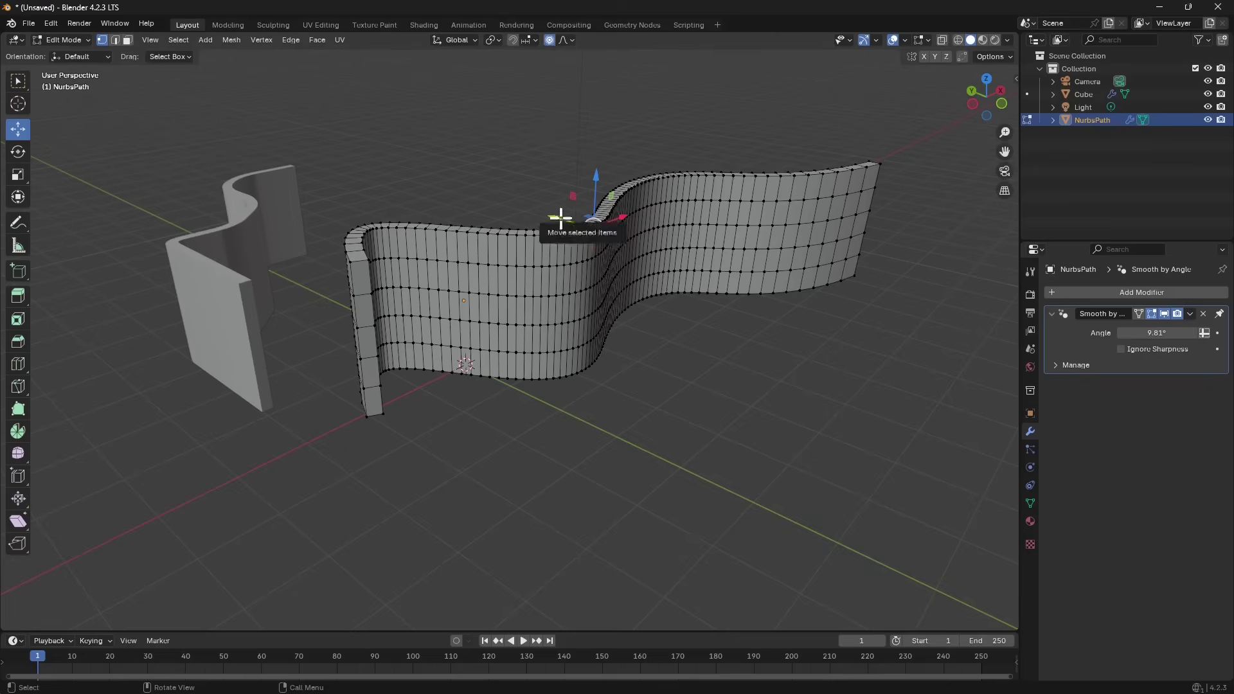
Move middle and far vertices along Y with proportional falloff, size 1.920.
left_click_drag(560, 215, 588, 238)
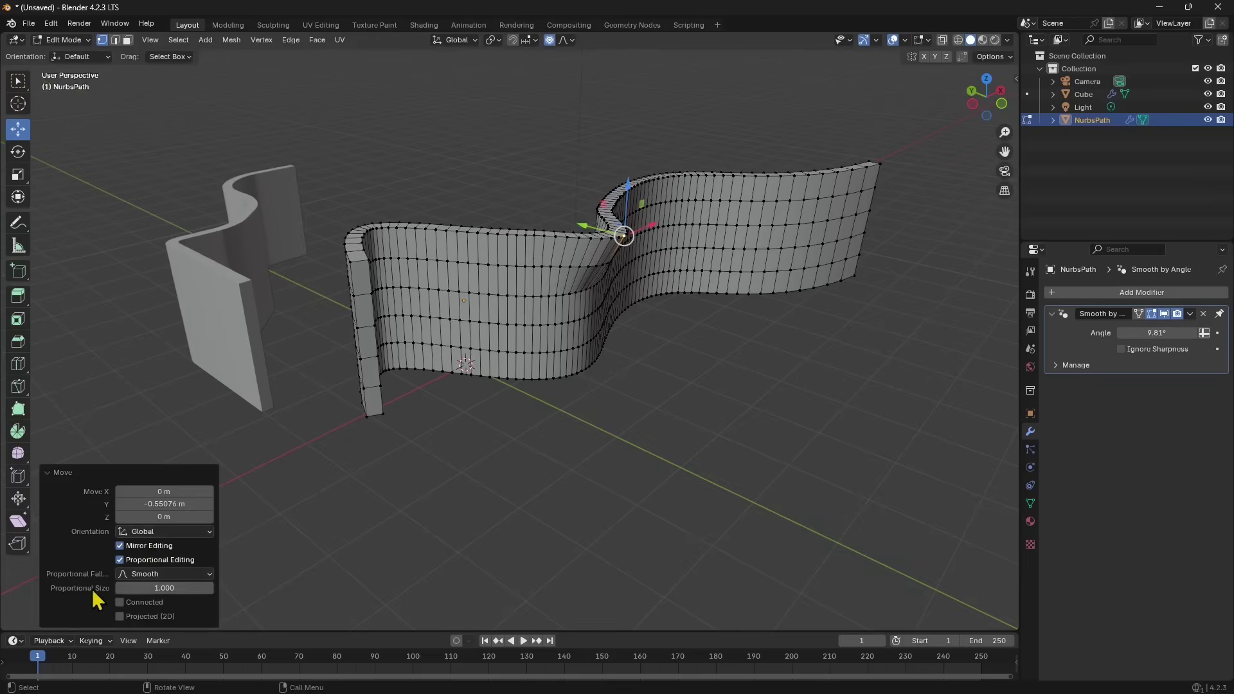
left_click_drag(122, 588, 217, 588)
left_click(796, 223)
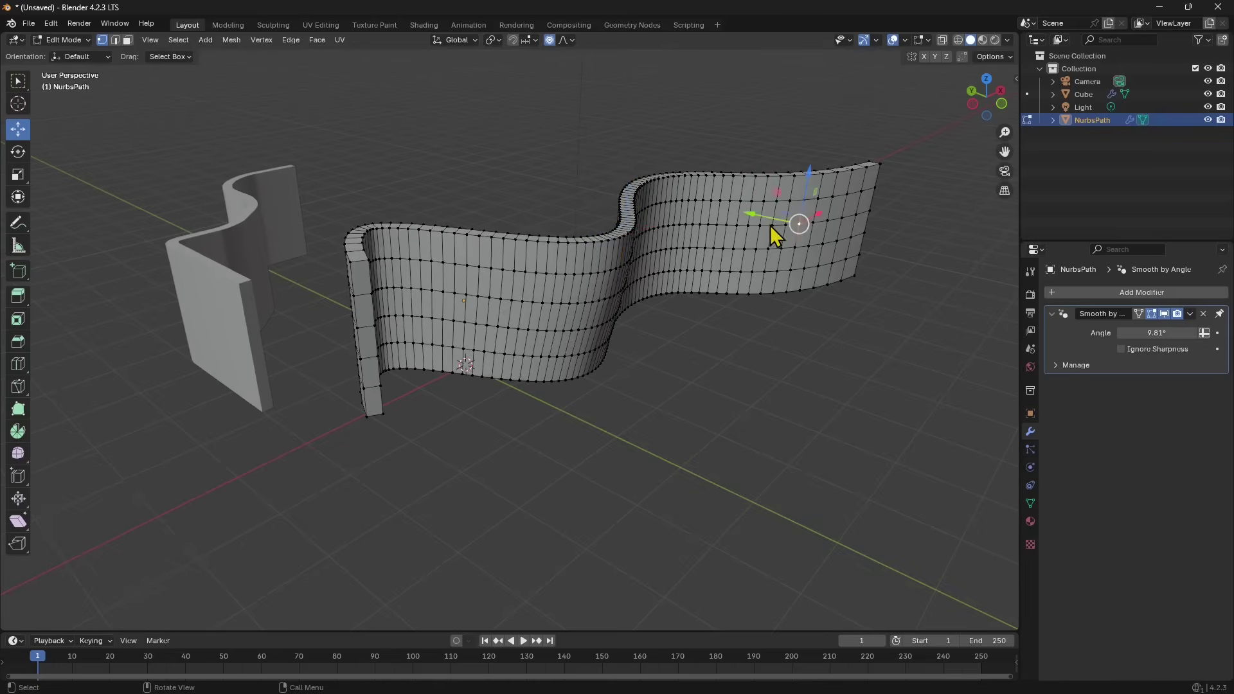
left_click_drag(774, 225, 707, 211)
Drag the near-left top corner vertex proportionally to bend the wall's end (-1.3877 m X, -1.2626 m Y).
left_click(351, 257)
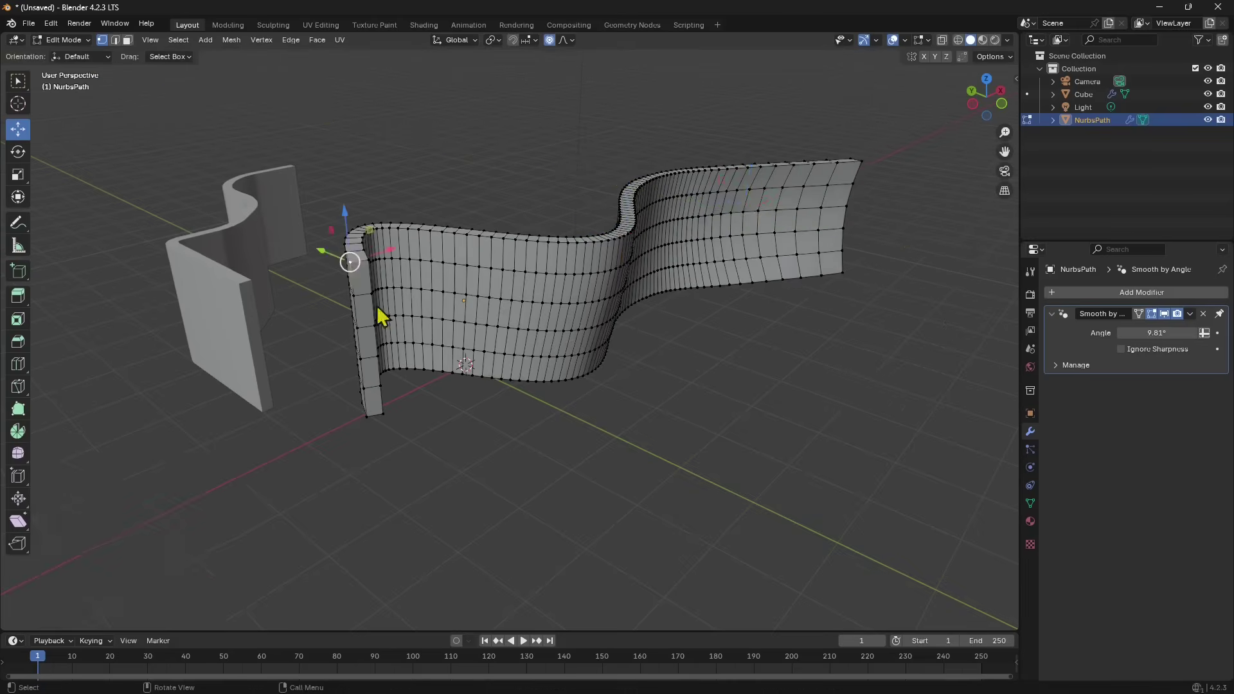
middle_click_drag(380, 317, 515, 364)
left_click_drag(511, 361, 627, 457)
middle_click_drag(592, 515, 717, 418)
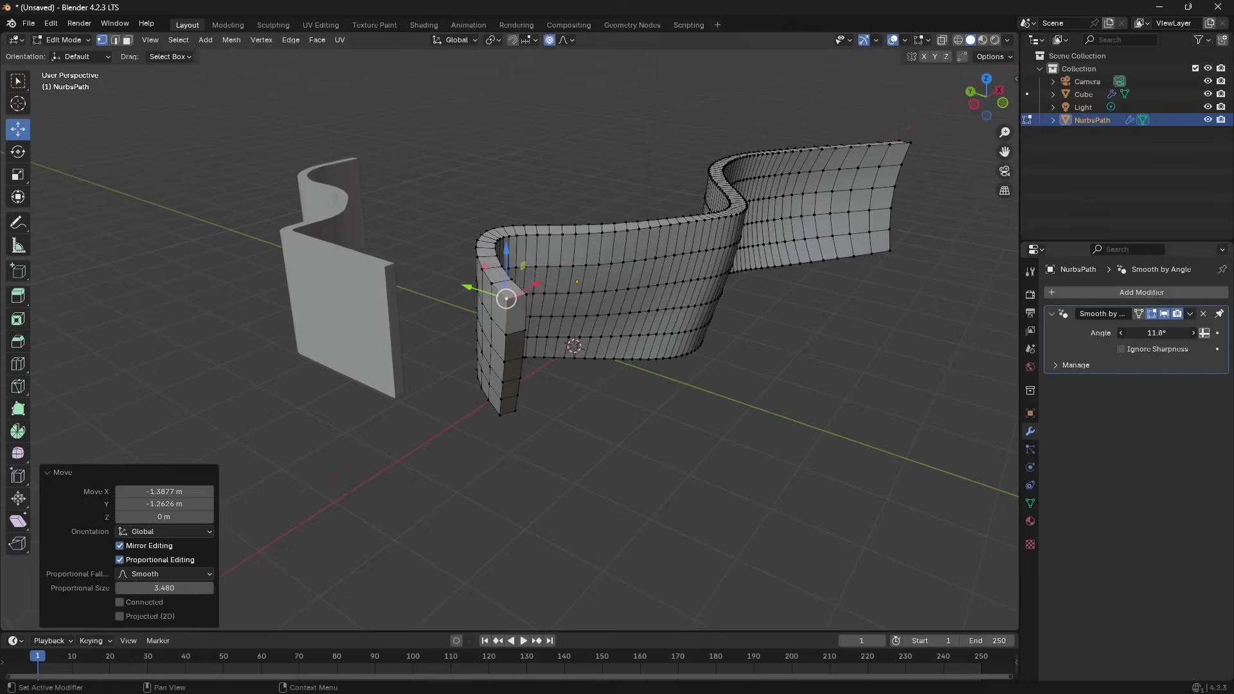
Raise the Smooth by Angle modifier's Angle from 11.8° to 18.6° and check the shading.
mouse_move(1156, 333)
left_mouse_down()
mouse_move(1176, 333)
mouse_move(1151, 333)
left_mouse_up()
left_click_drag(1151, 333, 1173, 333)
scroll(556, 373, "up", 1)
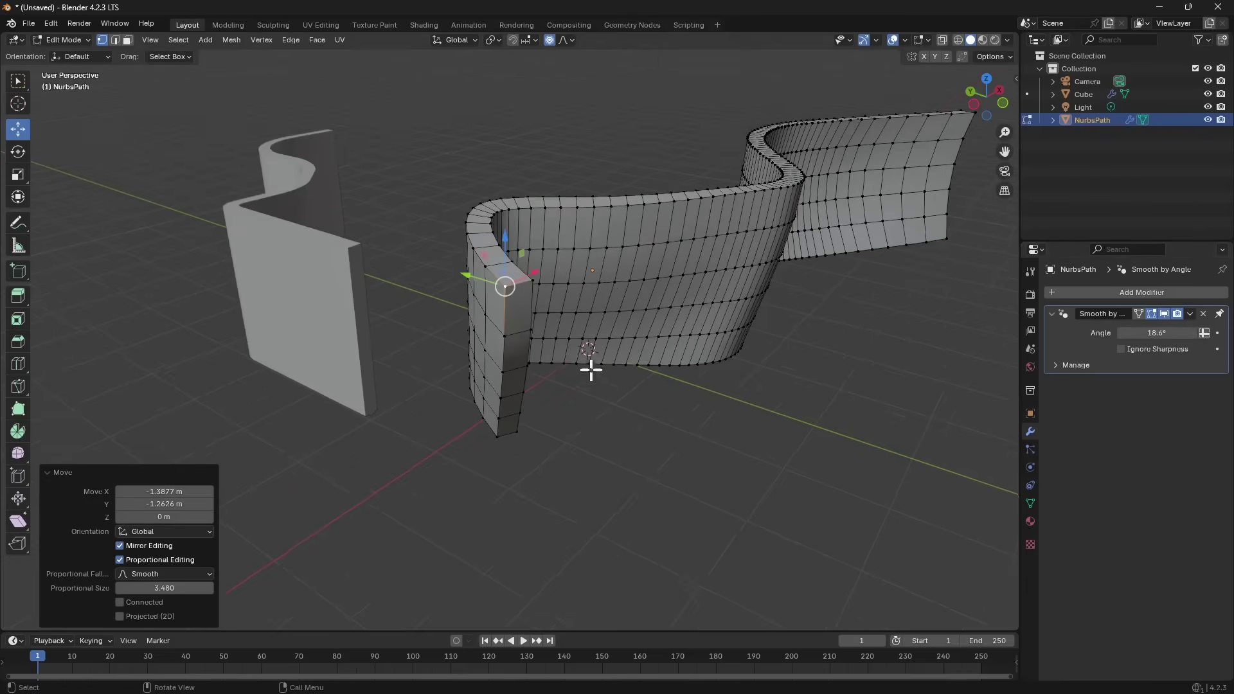
scroll(678, 351, "up", 1)
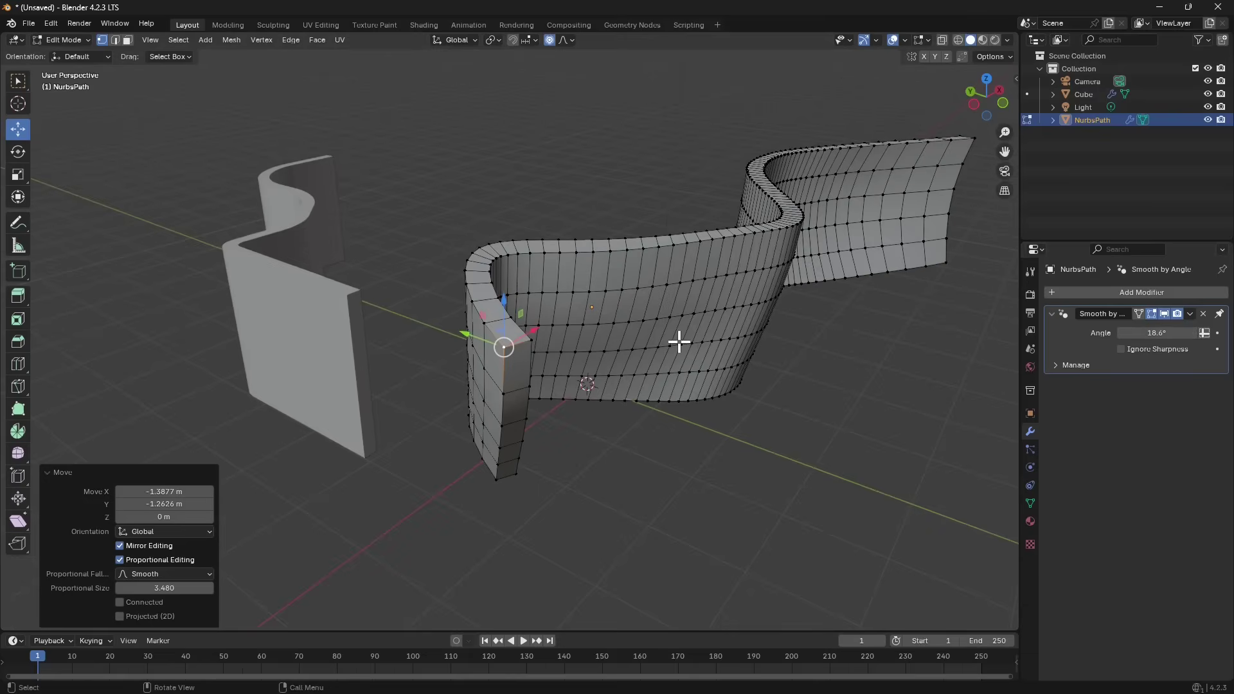
middle_click_drag(678, 360, 661, 392)
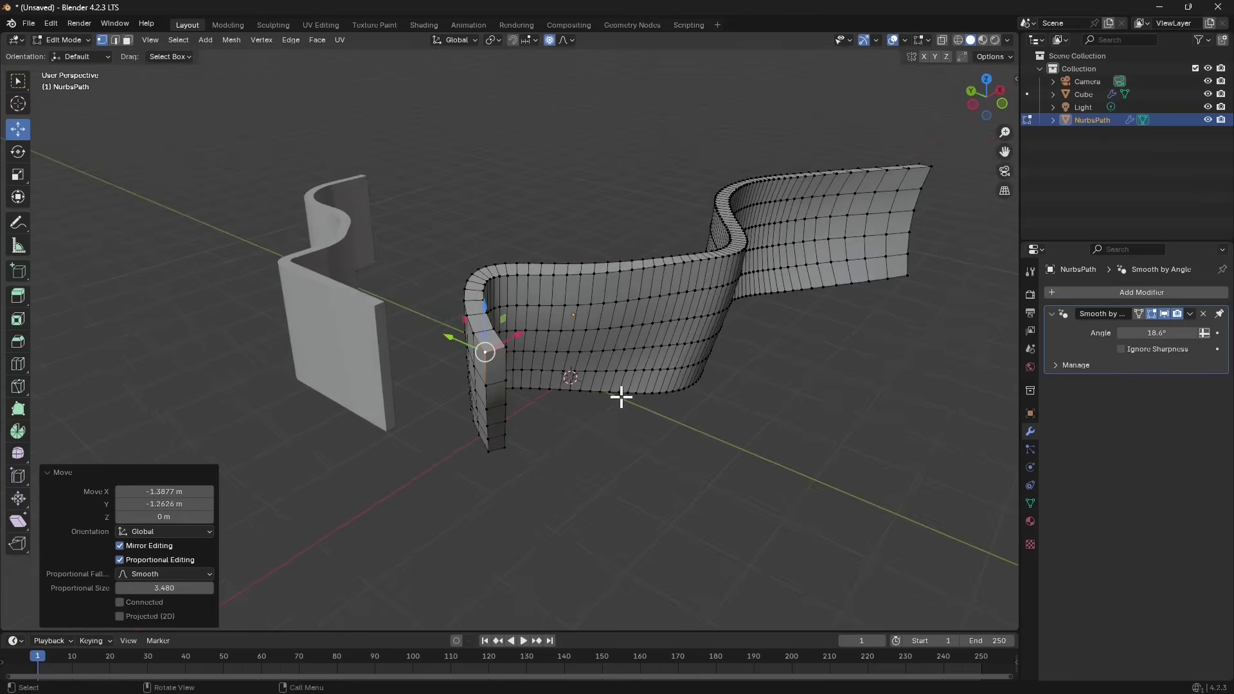